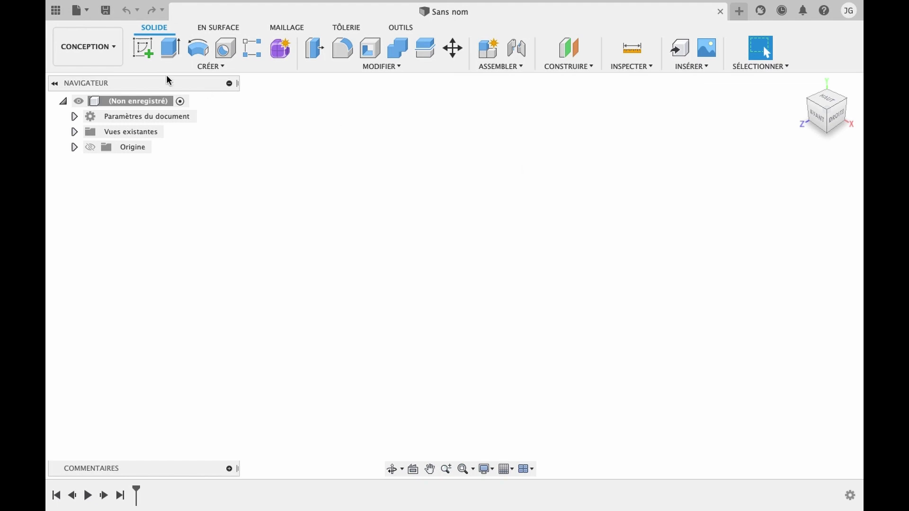
Start a sketch on the horizontal plane and draw an 11 mm horizontal line from the origin toward negative X.
click(143, 48)
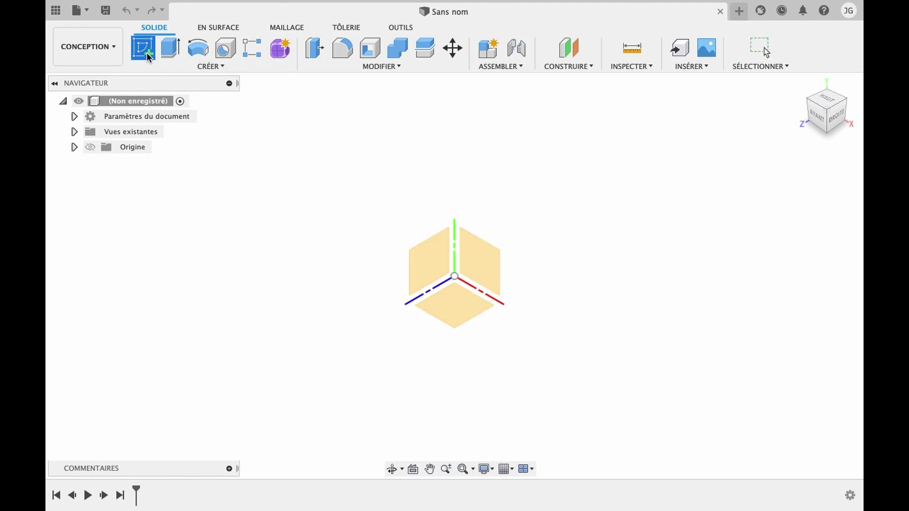
click(455, 300)
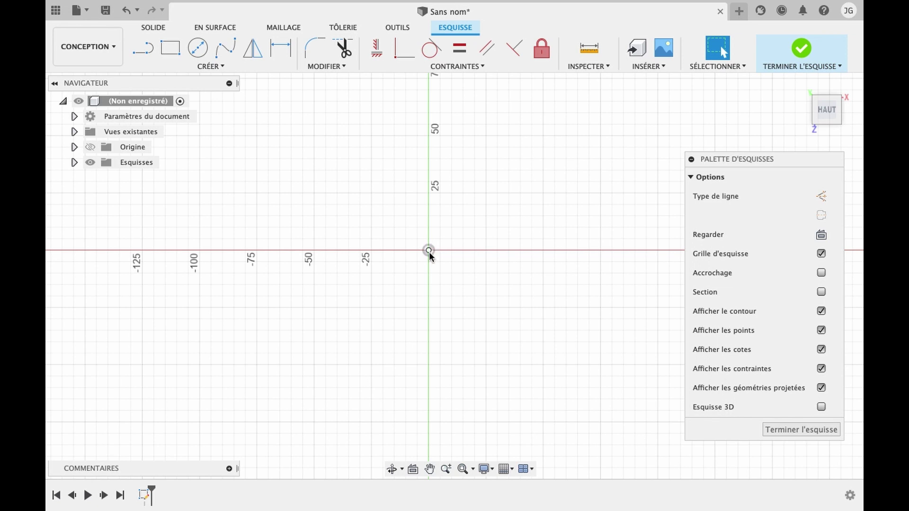
click(143, 47)
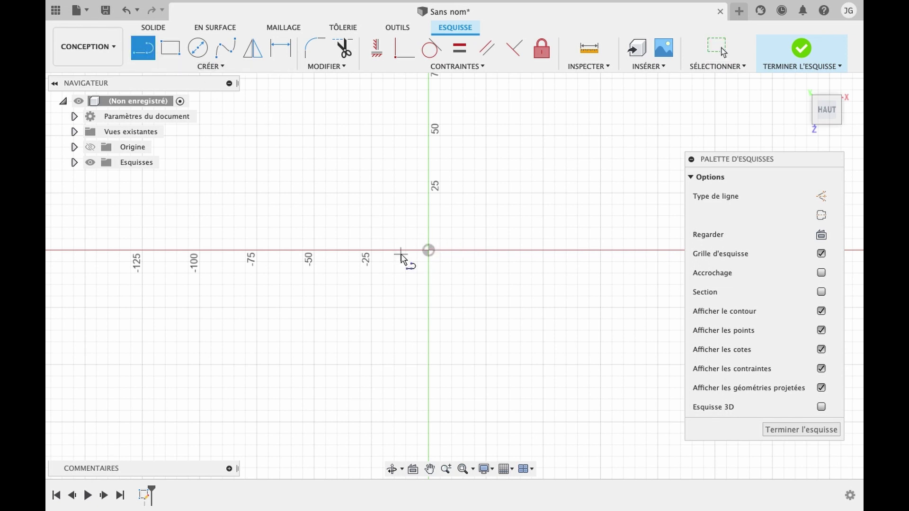
drag(428, 251, 297, 249)
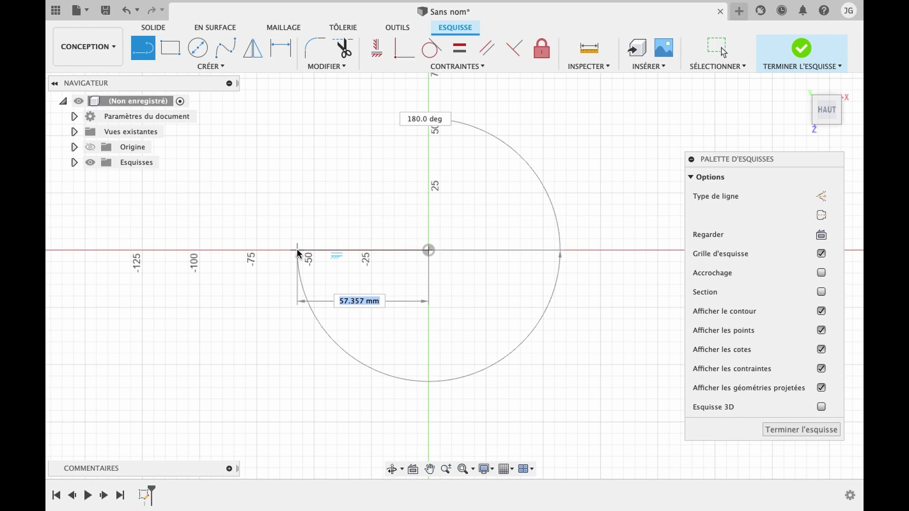
text(11)
key(Tab)
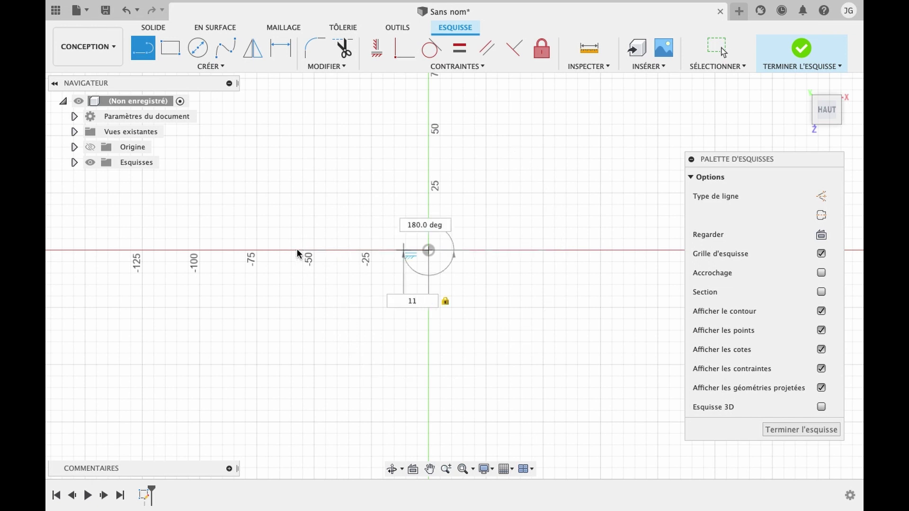
key(Return)
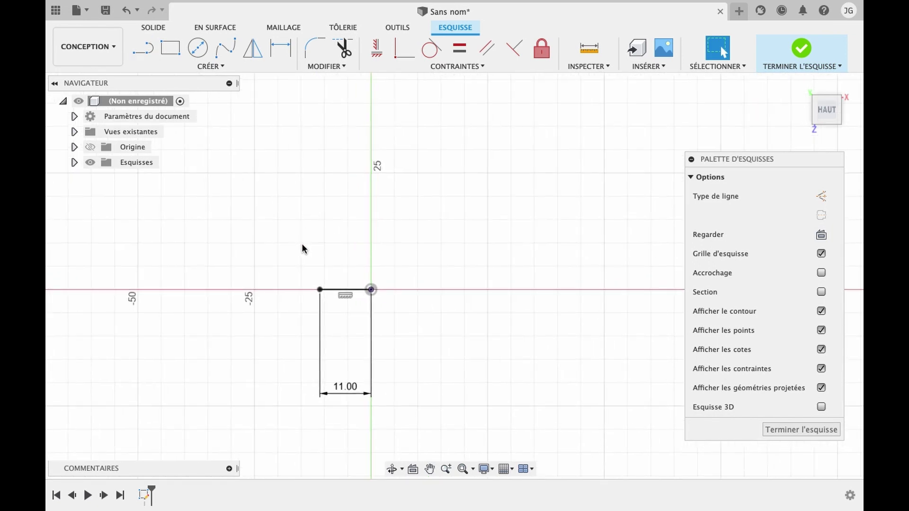
Draw a 5 mm line perpendicular to the base line, going up from its left end.
key(l)
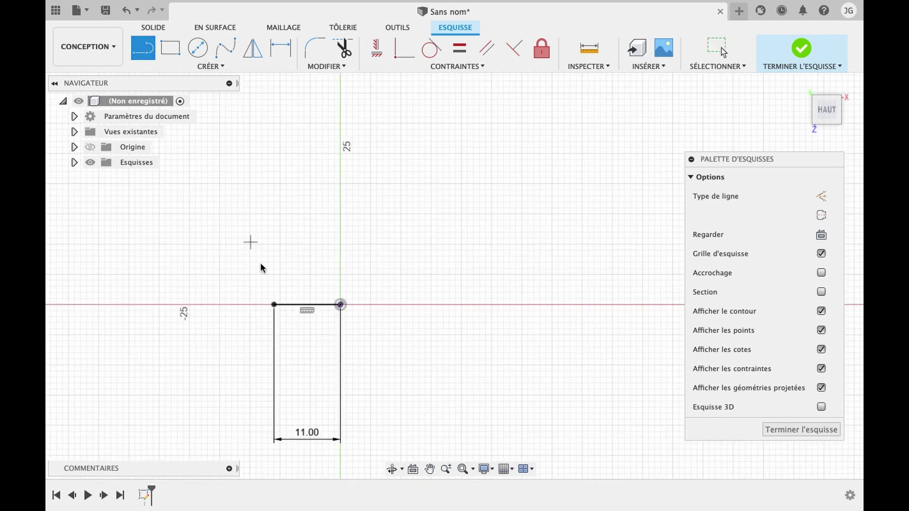
click(274, 305)
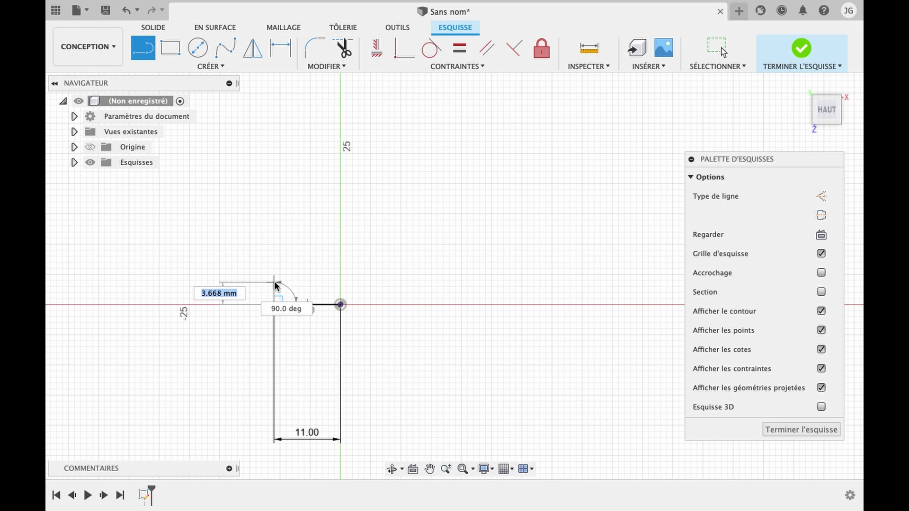
text(5)
key(Return)
key(Escape)
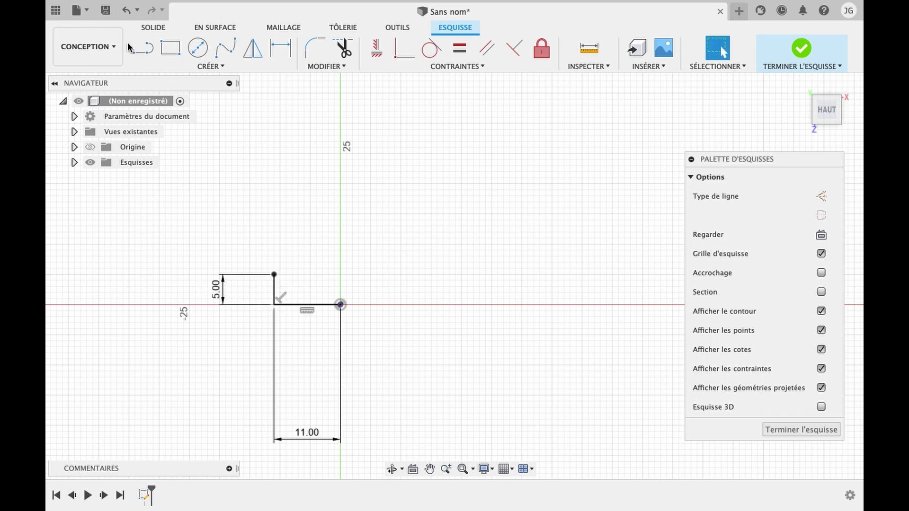
Draw a 2.5 mm horizontal line inward from the upper end of the 5 mm line.
click(142, 47)
click(274, 274)
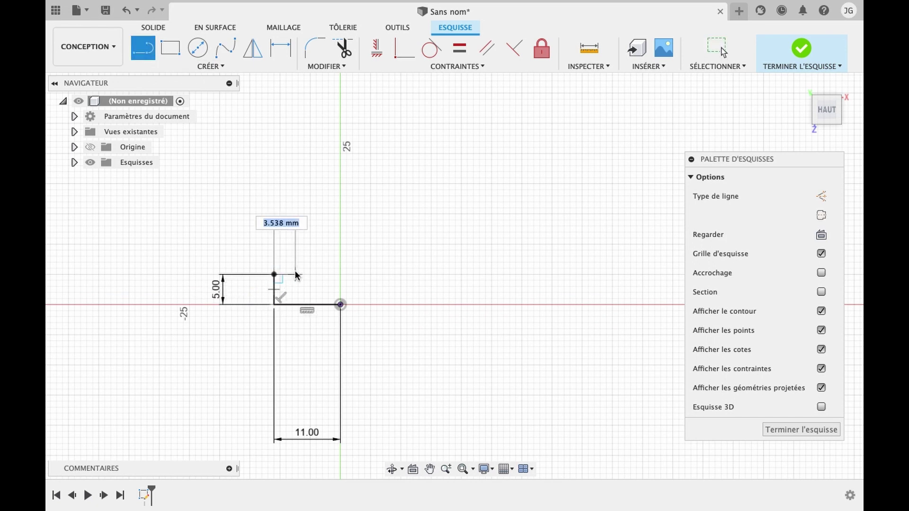
text(2)
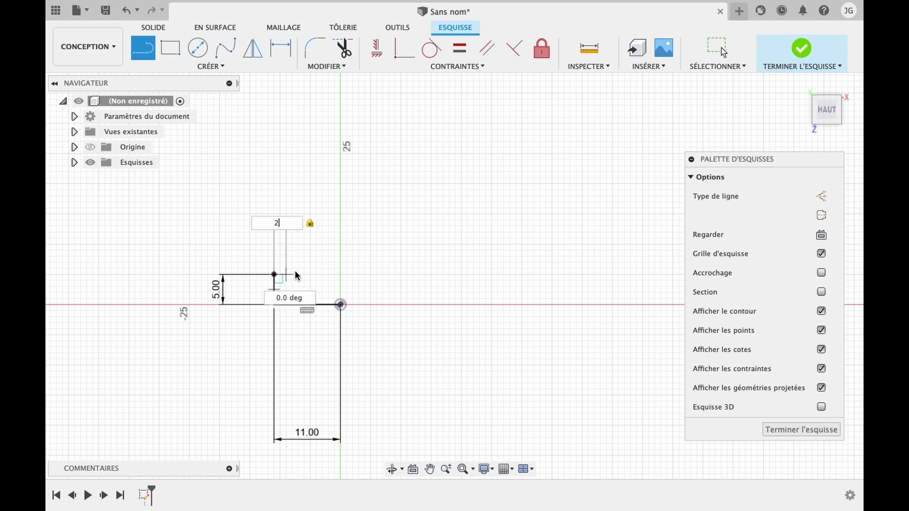
text(,5)
key(BackSpace)
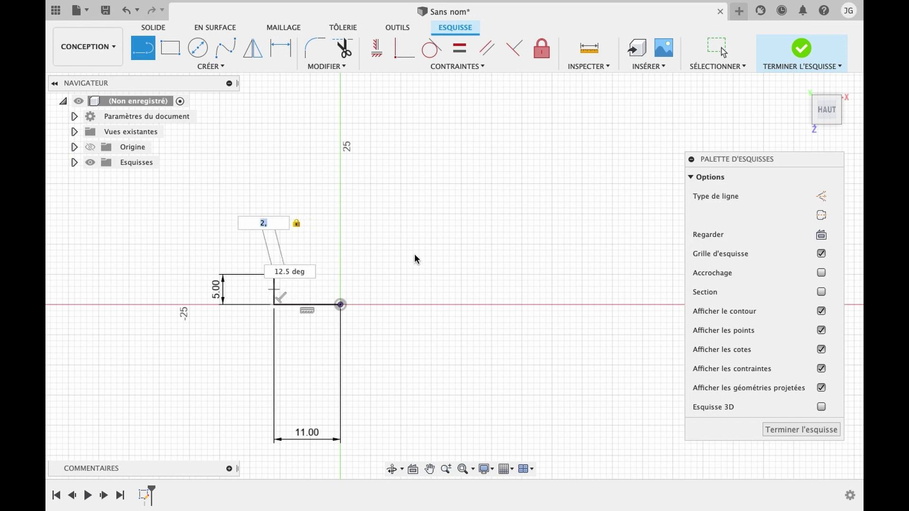
text(2,5)
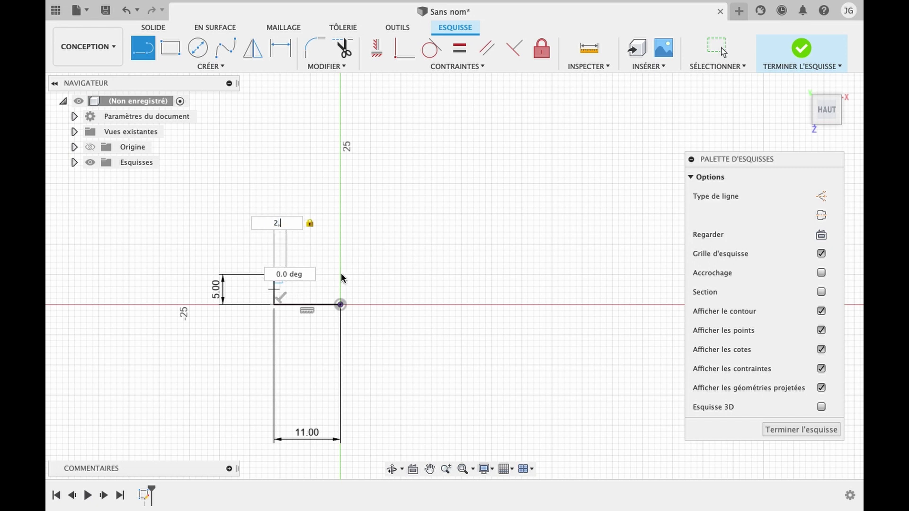
key(Return)
key(Escape)
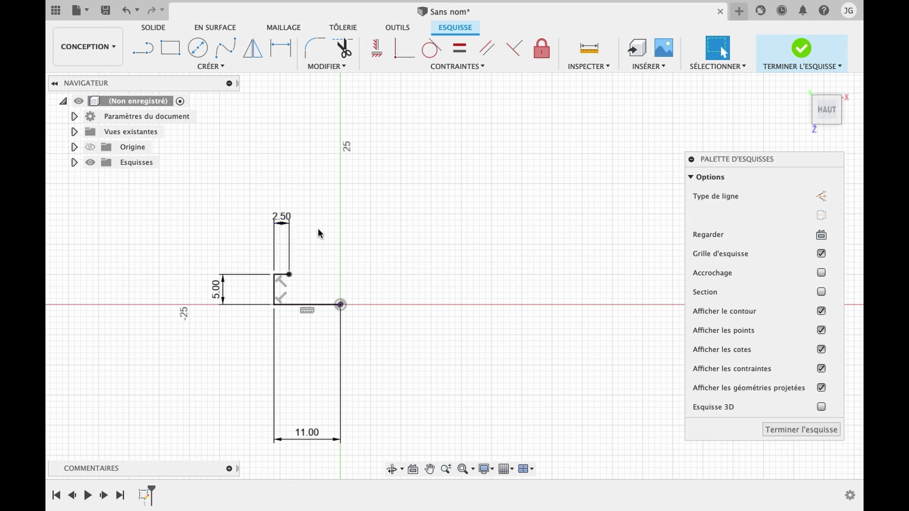
Draw a 14.4 mm vertical line upward from the origin.
scroll(314, 238, up, 5)
scroll(315, 238, left, 3)
scroll(314, 239, left, 5)
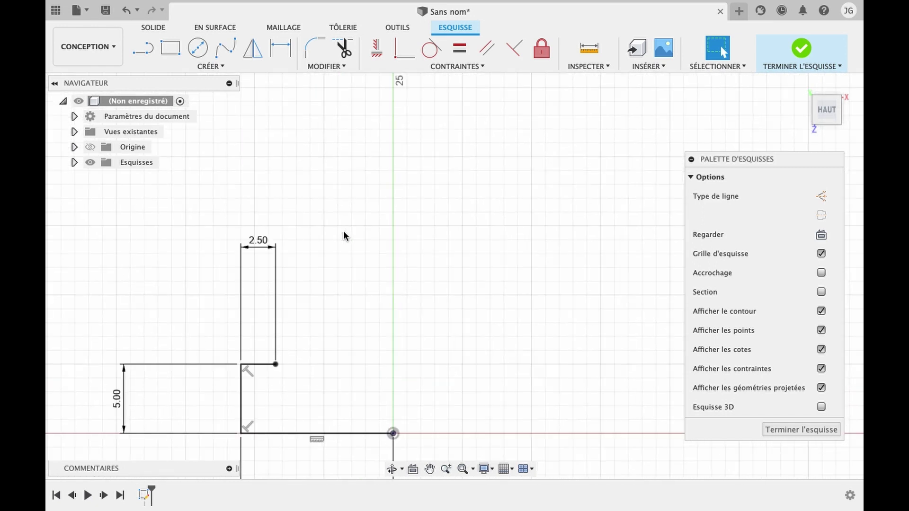
key(l)
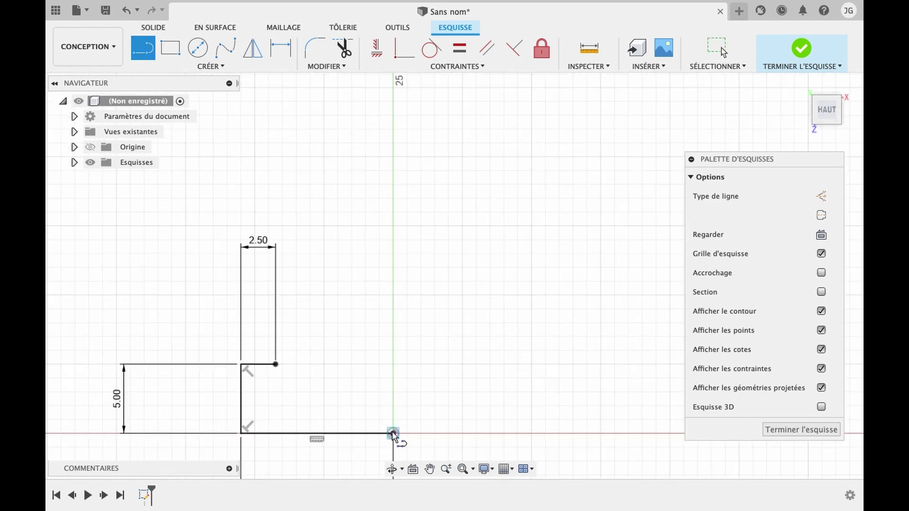
drag(393, 433, 394, 220)
text(14,4)
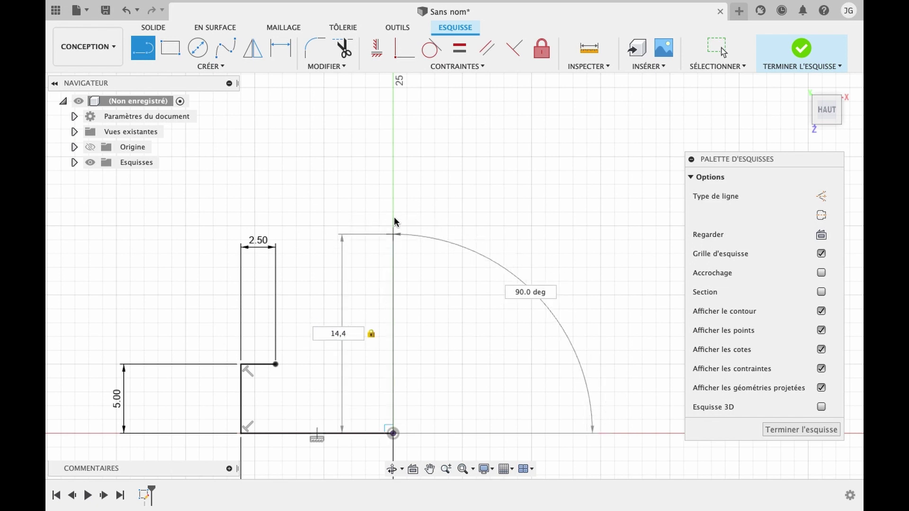
key(Return)
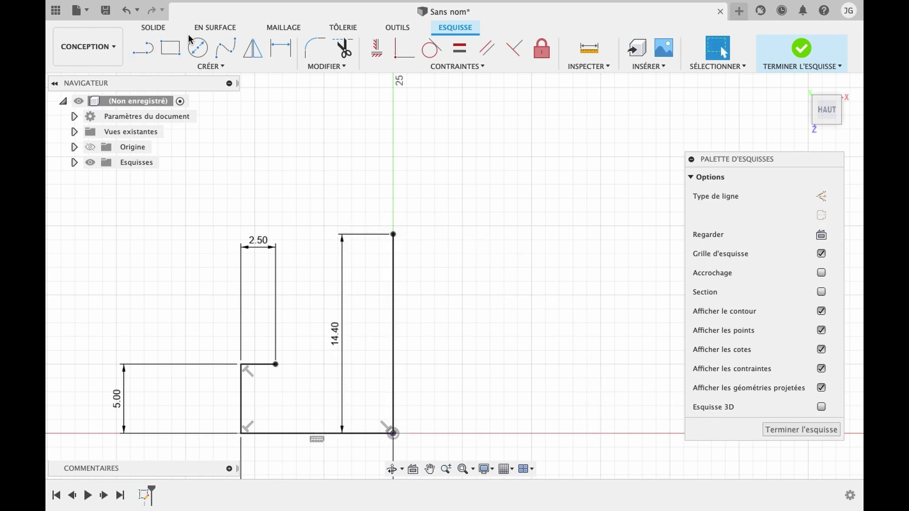
Draw a 7.8 mm horizontal line toward the left from the upper end of the vertical line at the origin.
click(393, 234)
text(7,8)
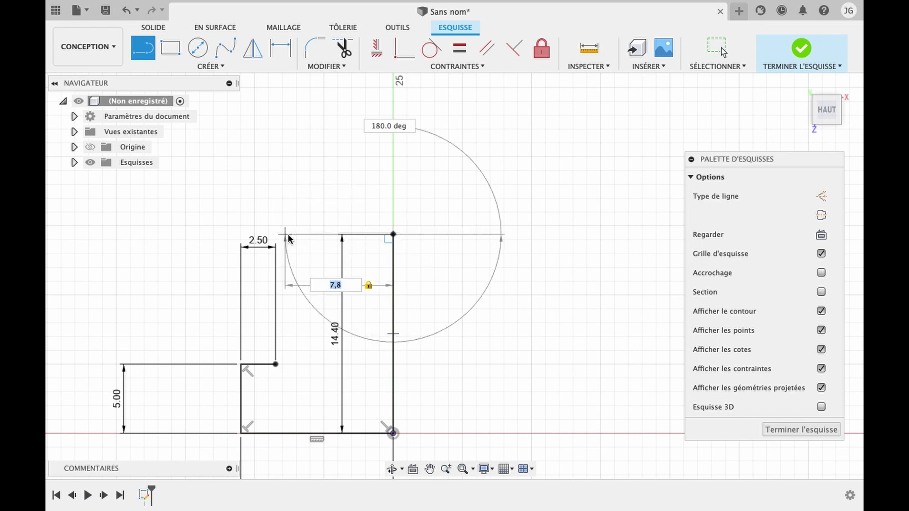
click(287, 234)
key(Escape)
Delete the 2.50, 7.80 and 14.40 mm dimensions from the sketch.
click(265, 245)
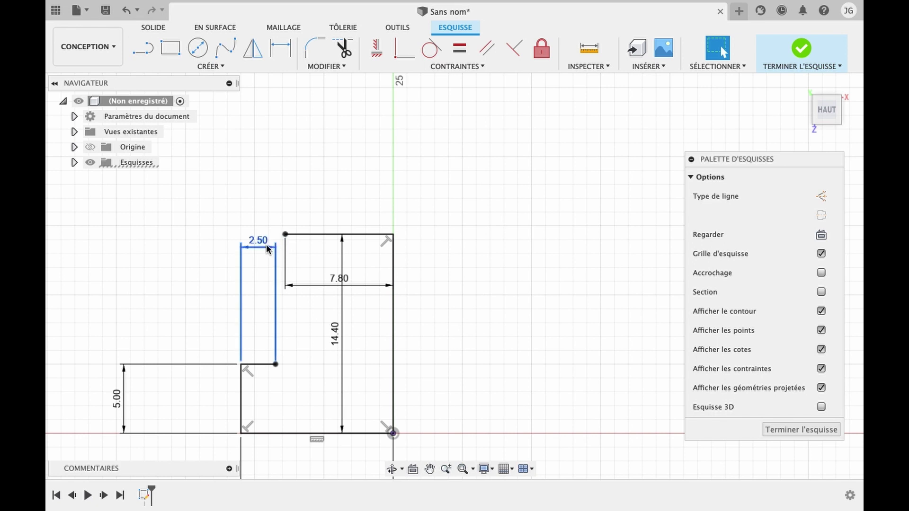
key(Delete)
click(341, 278)
key(Delete)
click(341, 277)
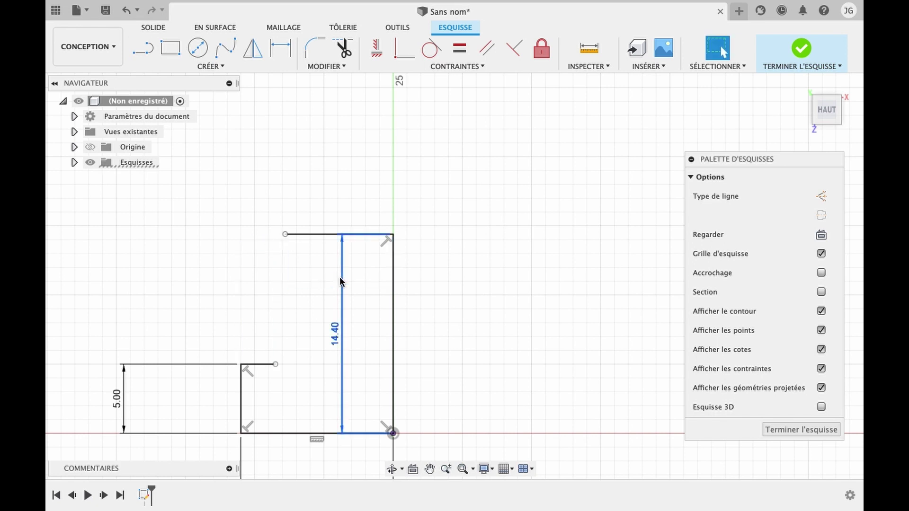
key(Delete)
click(89, 162)
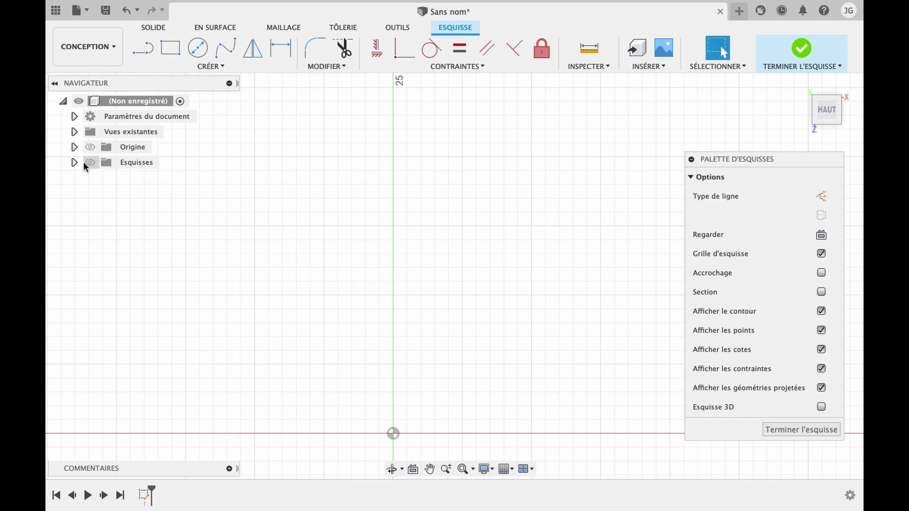
click(84, 162)
click(74, 162)
click(75, 162)
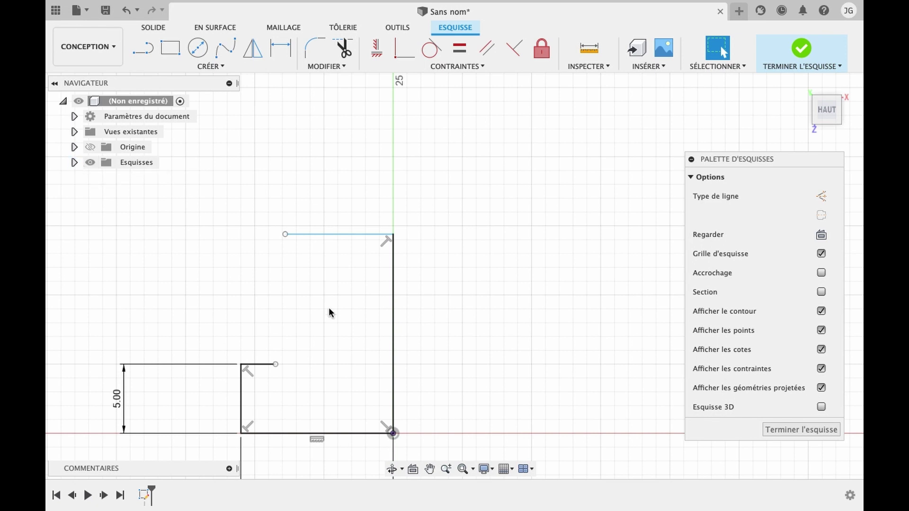
Delete the remaining 5.00 and 11.00 mm dimensions from the sketch.
double_click(189, 365)
key(Delete)
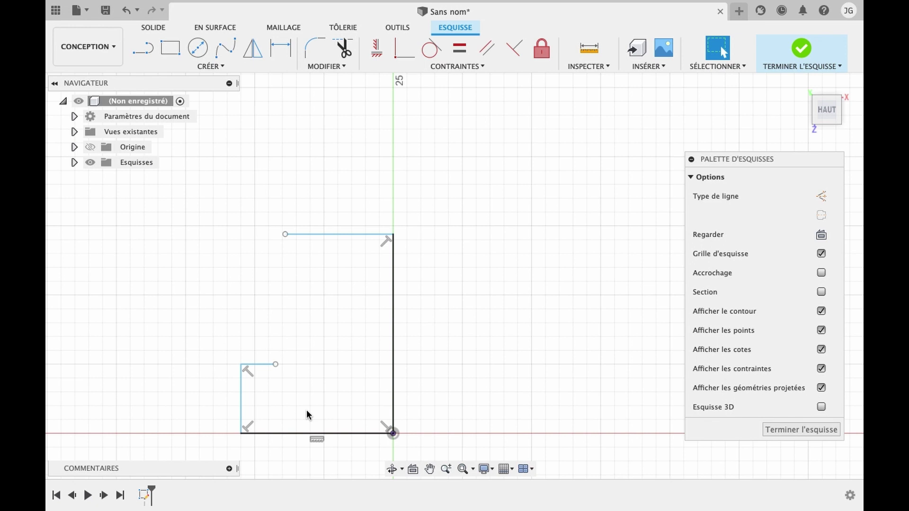
key(l)
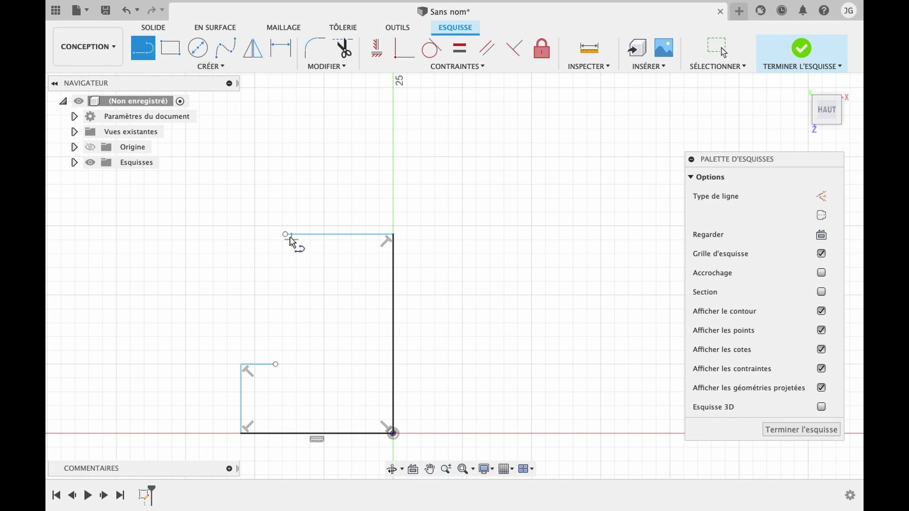
click(285, 234)
click(226, 298)
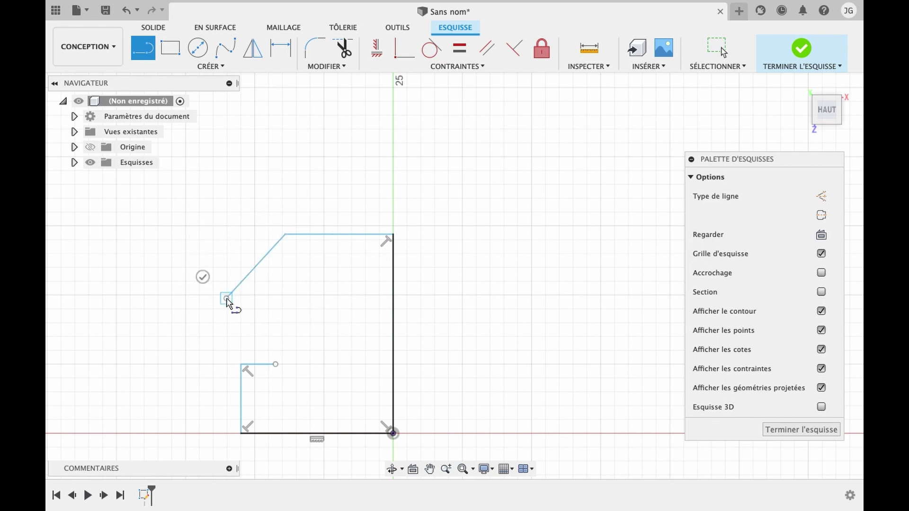
key(Escape)
click(252, 277)
key(Delete)
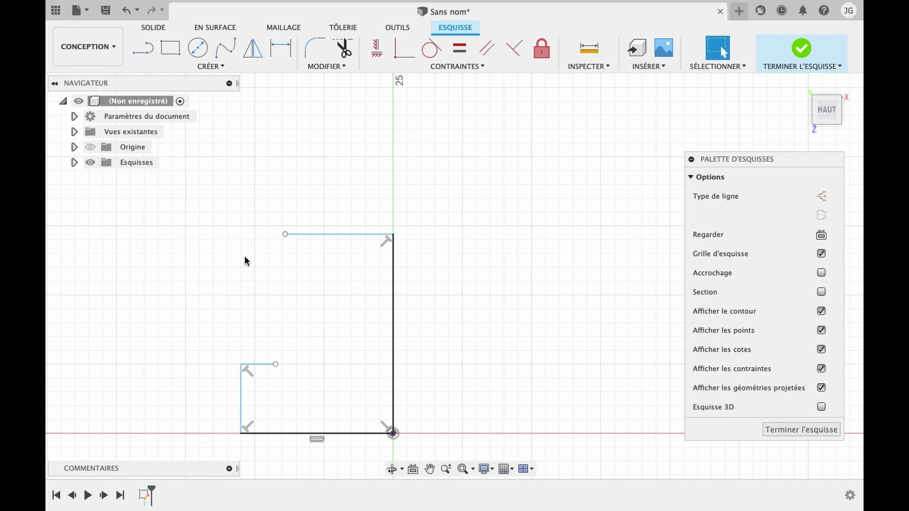
Draw a 5.3 mm slanted line down and outward from the upper line's free end, at about 129° to that line.
key(l)
click(285, 235)
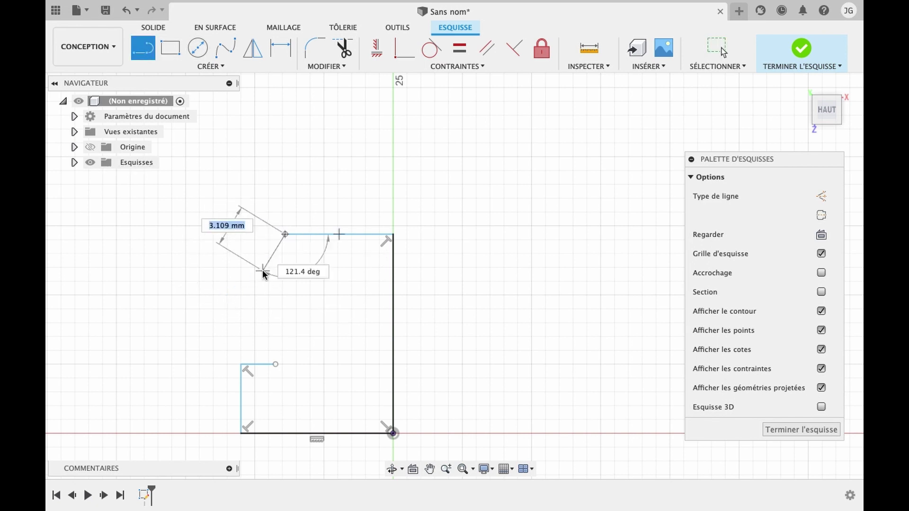
text(573)
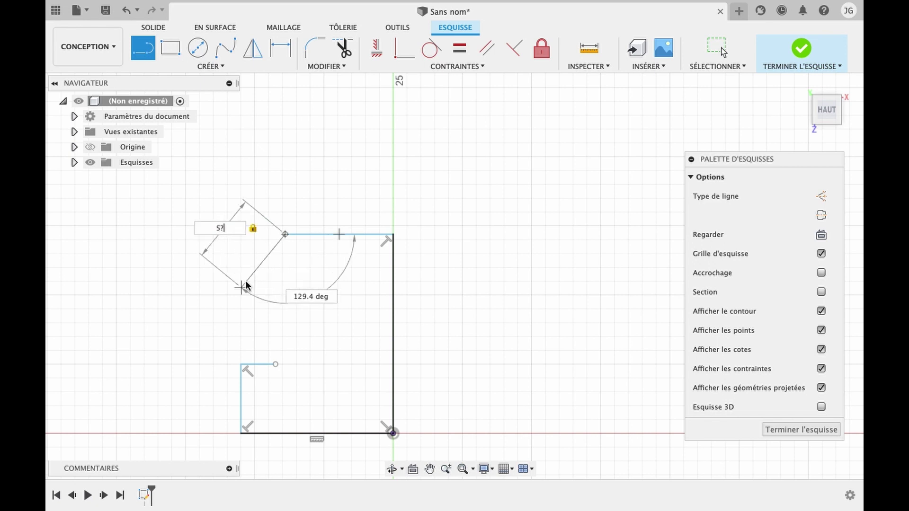
key(BackSpace)
key(BackSpace)
text(,3)
key(Return)
key(Escape)
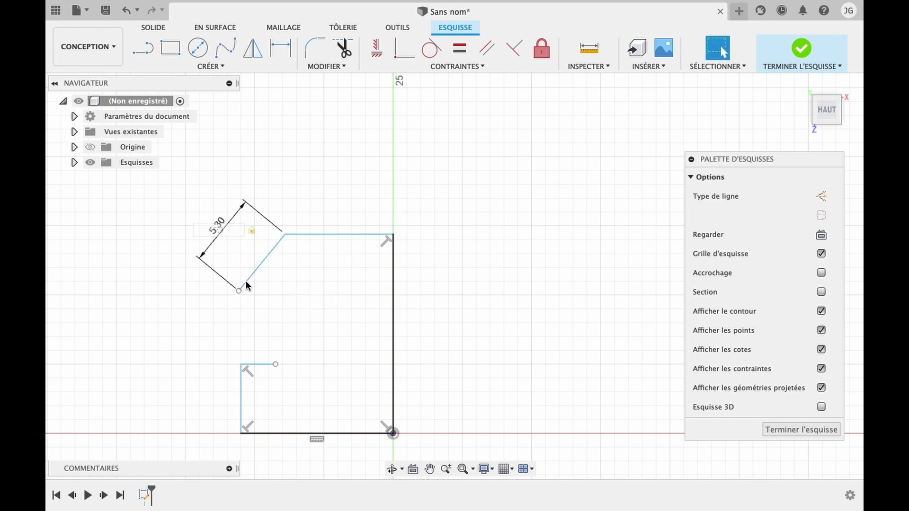
click(144, 48)
click(239, 291)
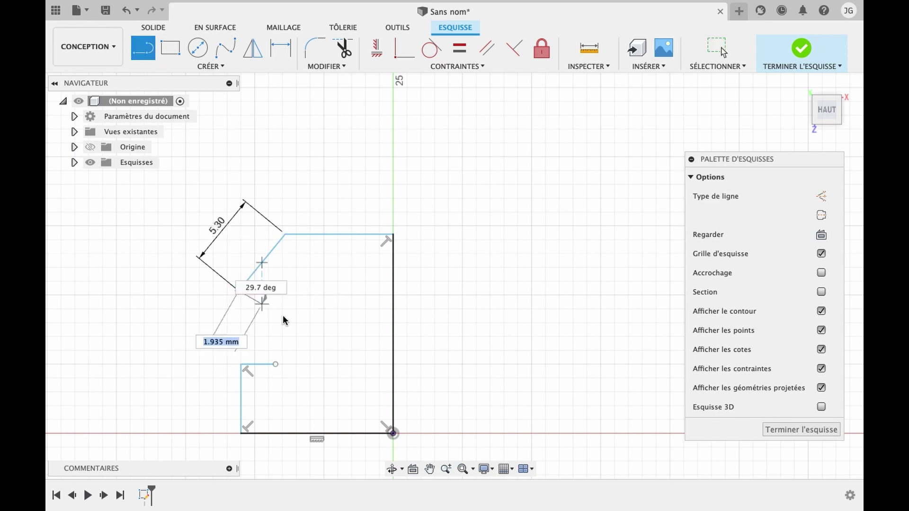
click(283, 317)
key(Escape)
click(274, 311)
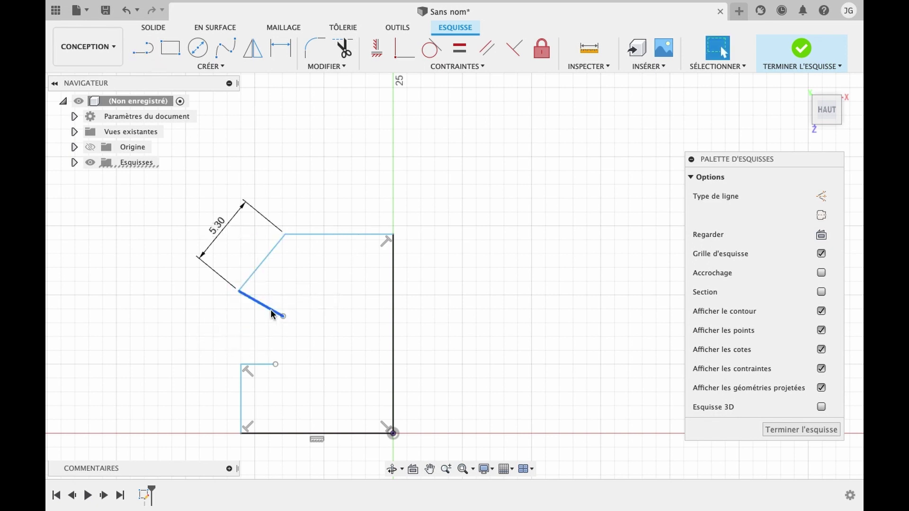
key(Delete)
Draw a 4 mm line inward from the lower end of the 5.3 mm slanted line, perpendicular to it.
key(l)
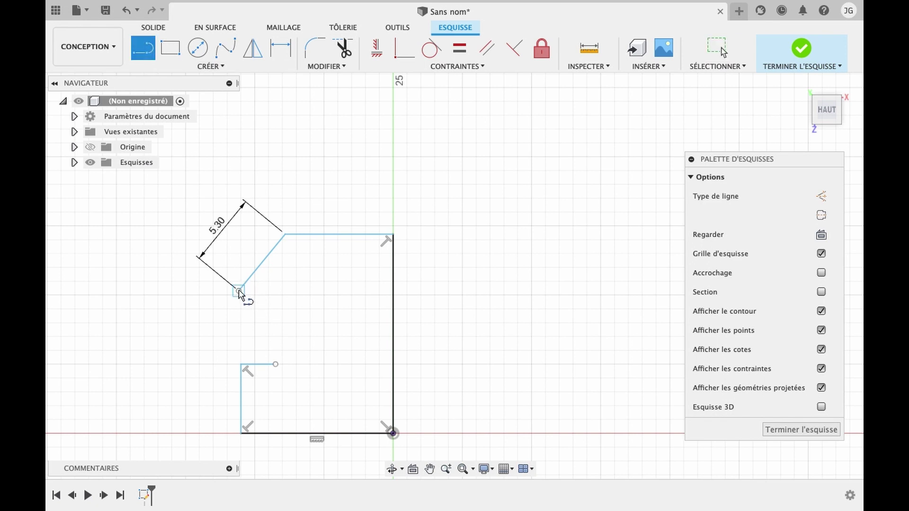
click(239, 291)
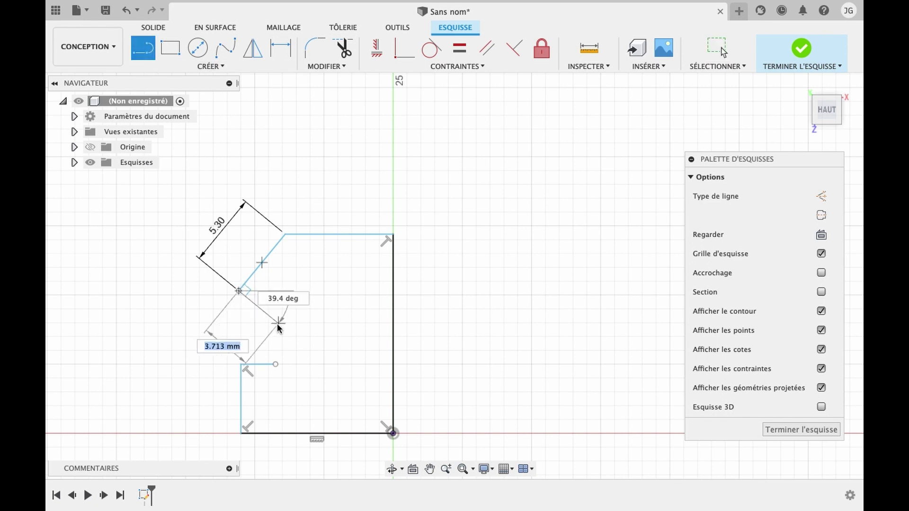
text(4)
key(Tab)
key(Return)
key(Escape)
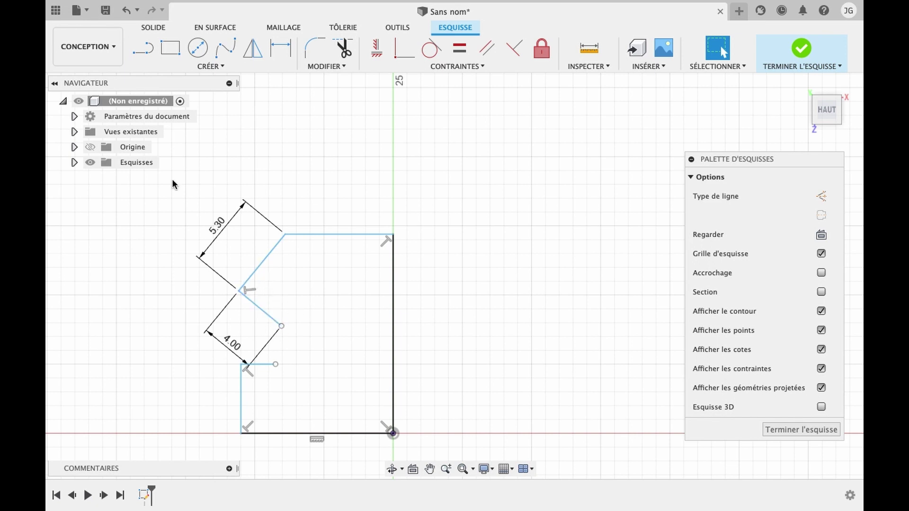
Draw a 2 mm vertical line downward from the inner end of the 4 mm slanted line.
key(l)
click(281, 327)
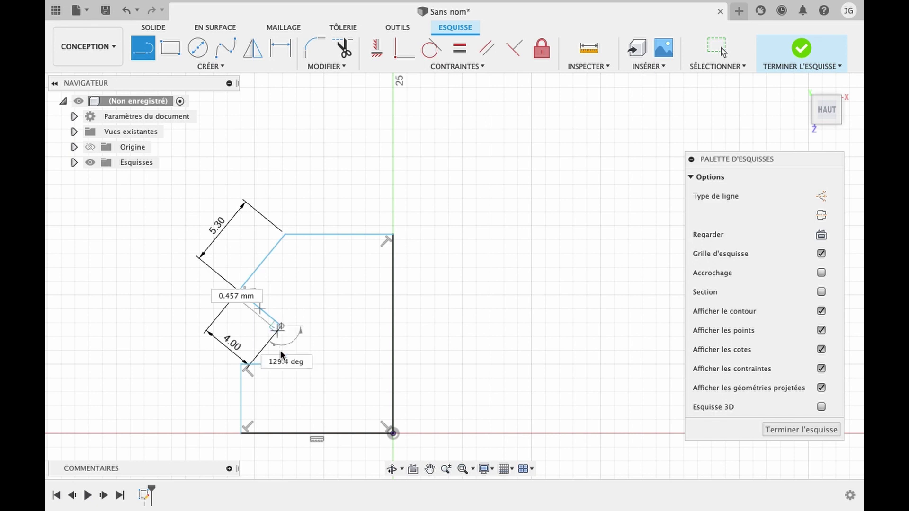
text(2)
key(Tab)
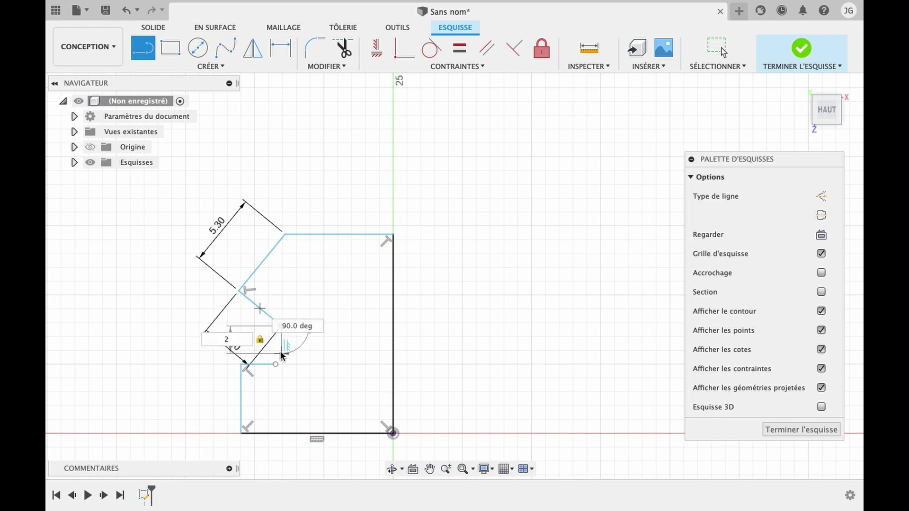
key(Return)
Draw a 2 mm diameter three-point circle through the free ends of the 2 mm vertical line and the short horizontal line.
scroll(280, 351, up, 5)
scroll(281, 352, down, 5)
scroll(280, 351, left, 4)
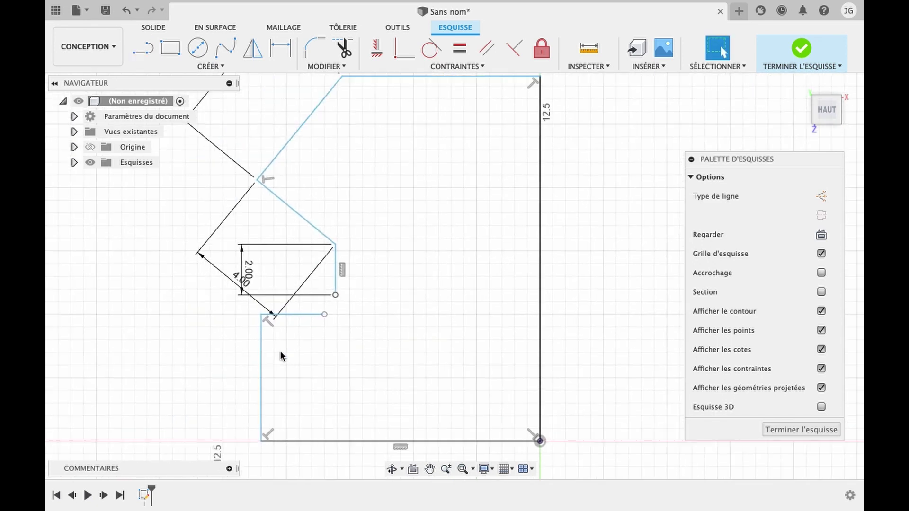
scroll(332, 309, up, 5)
click(211, 66)
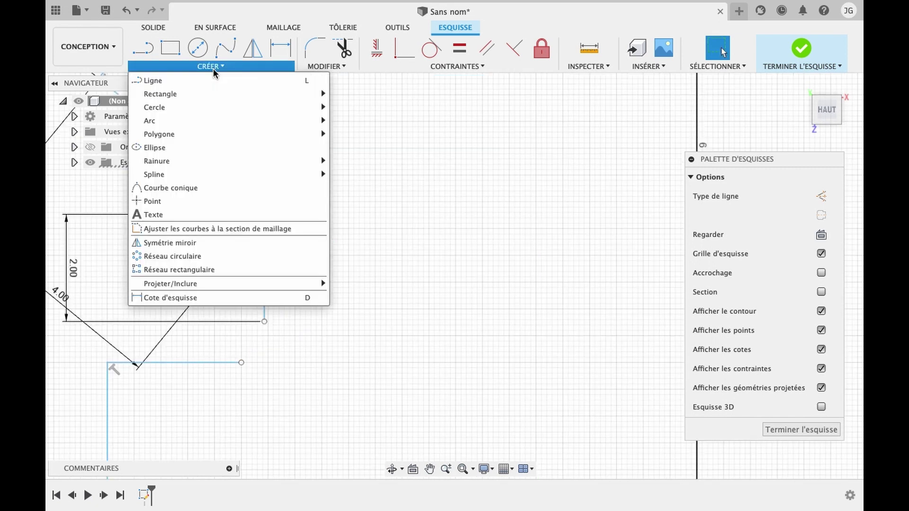
mouse_move(185, 110)
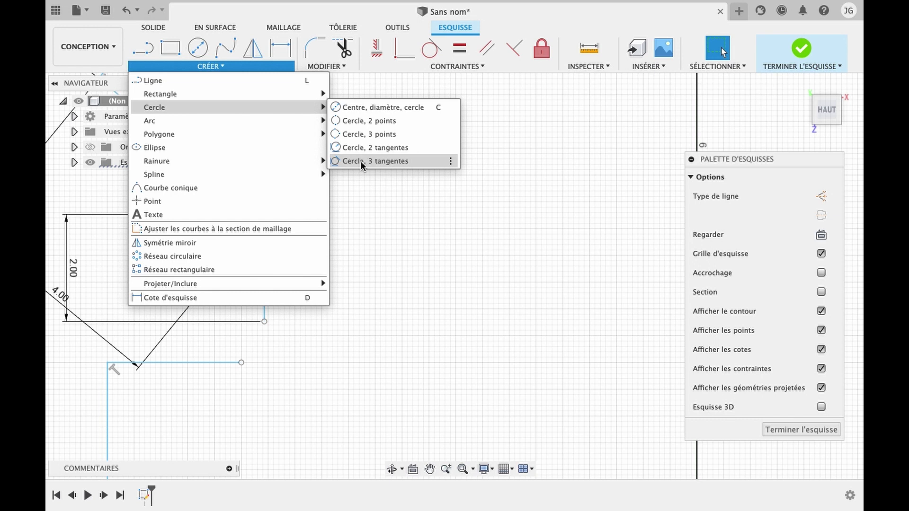
click(358, 136)
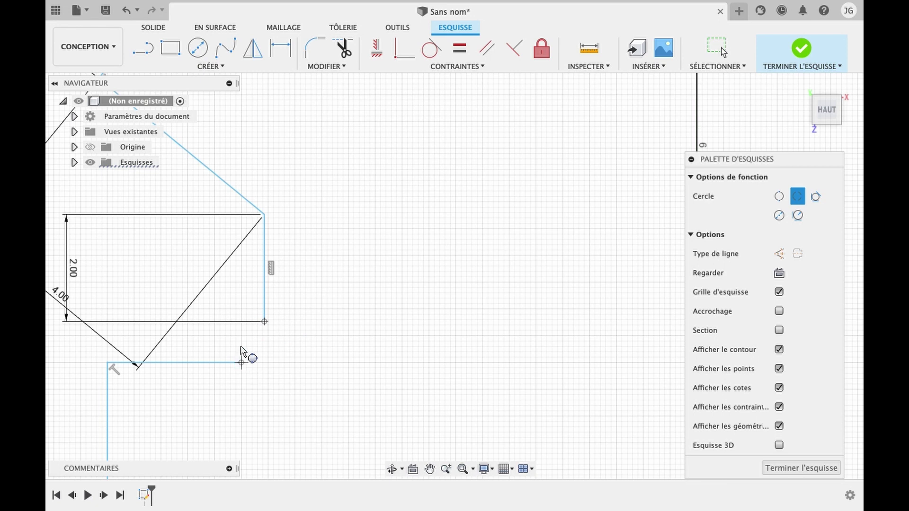
click(241, 362)
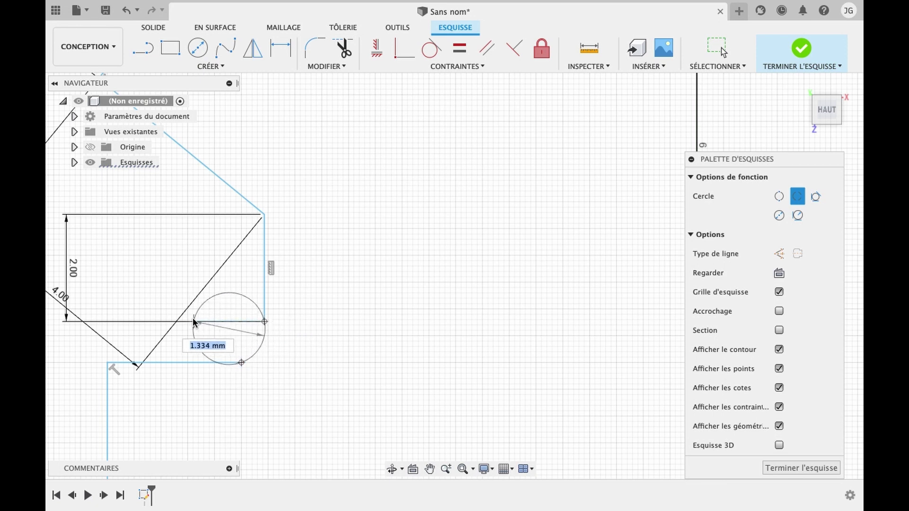
text(2)
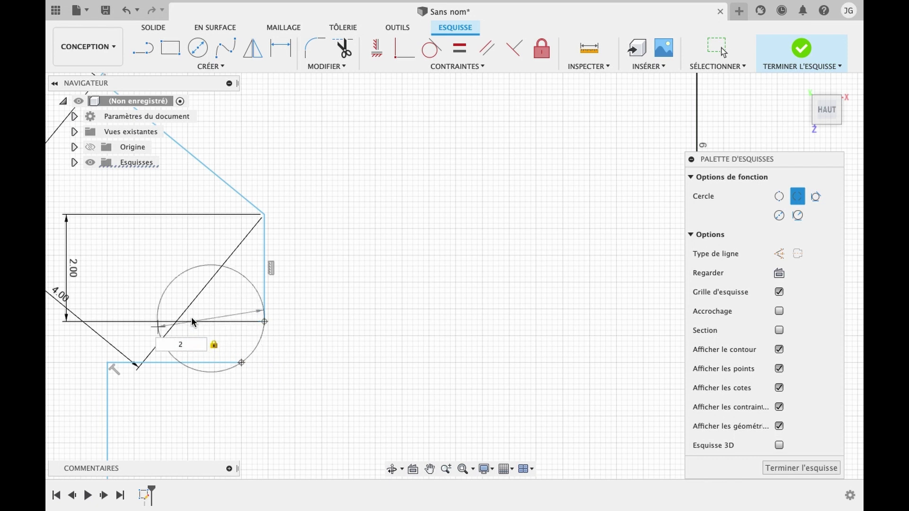
key(Return)
key(Escape)
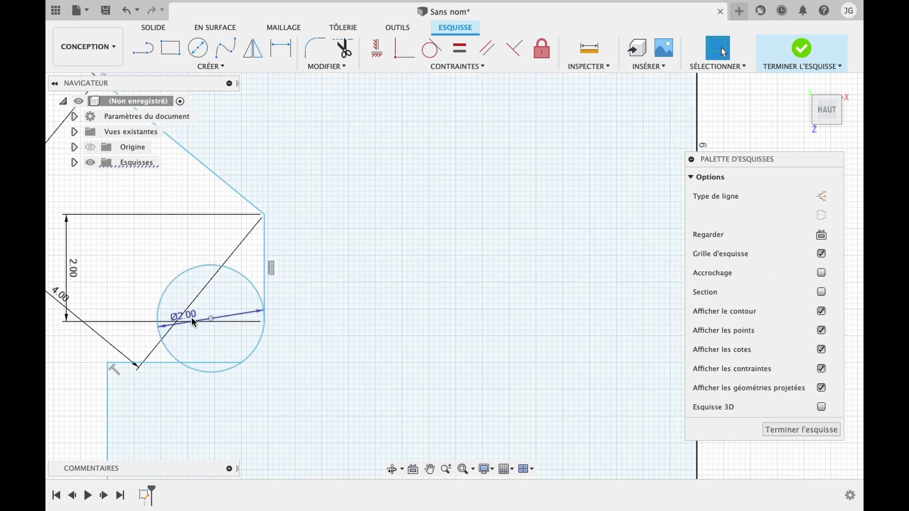
Trim the circle, keeping only the small arc that joins the vertical line's lower end to the short horizontal line.
key(t)
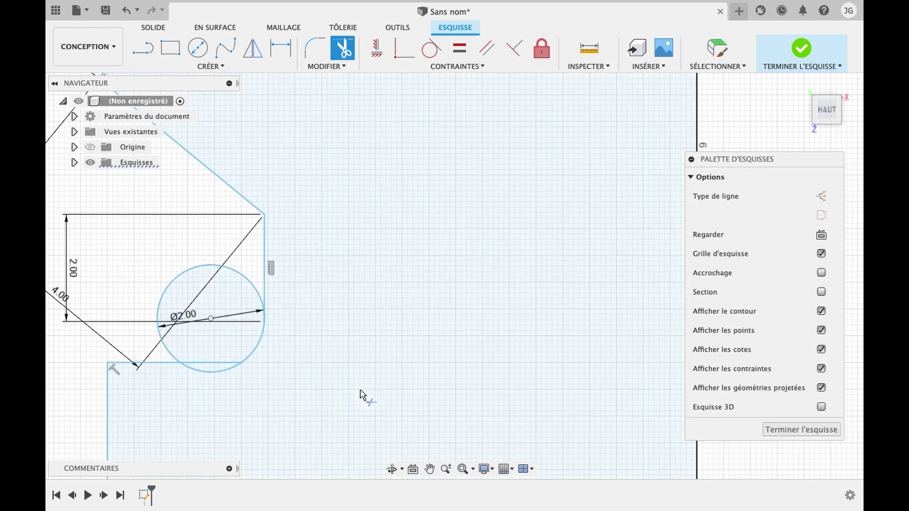
click(257, 291)
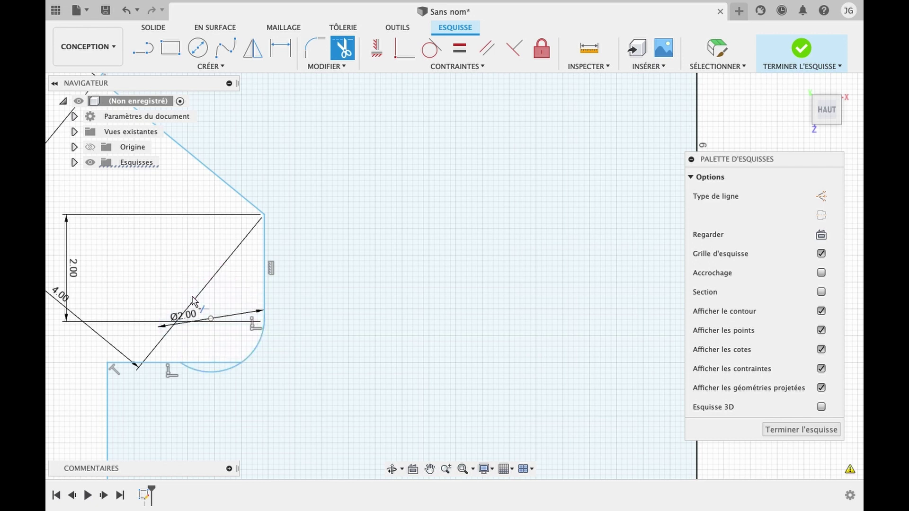
click(212, 376)
key(Escape)
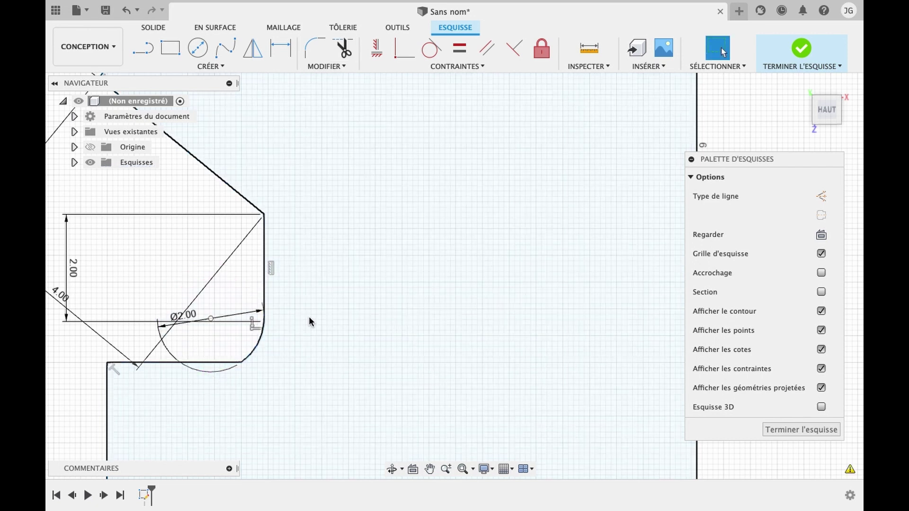
Delete the 2 mm diameter dimension and the 2.00, 4.00 and 5.30 mm length dimensions from the sketch.
scroll(277, 304, up, 3)
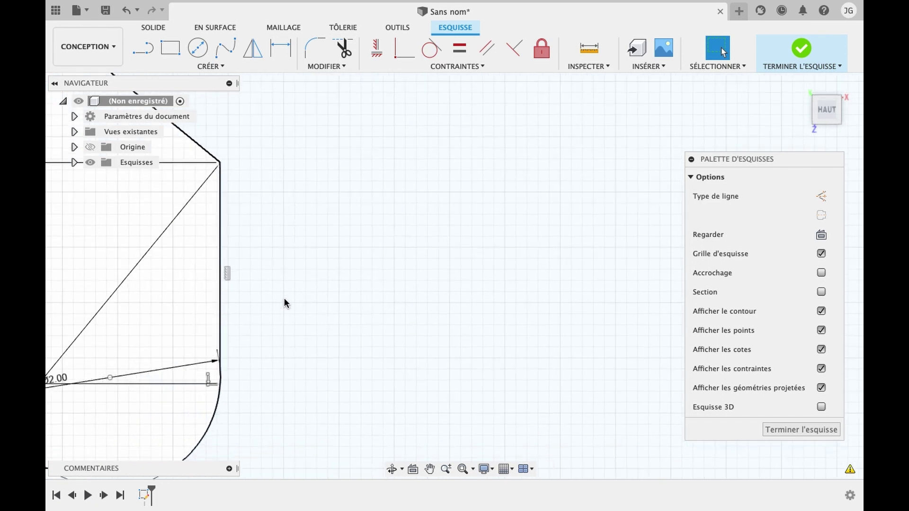
click(197, 364)
key(Delete)
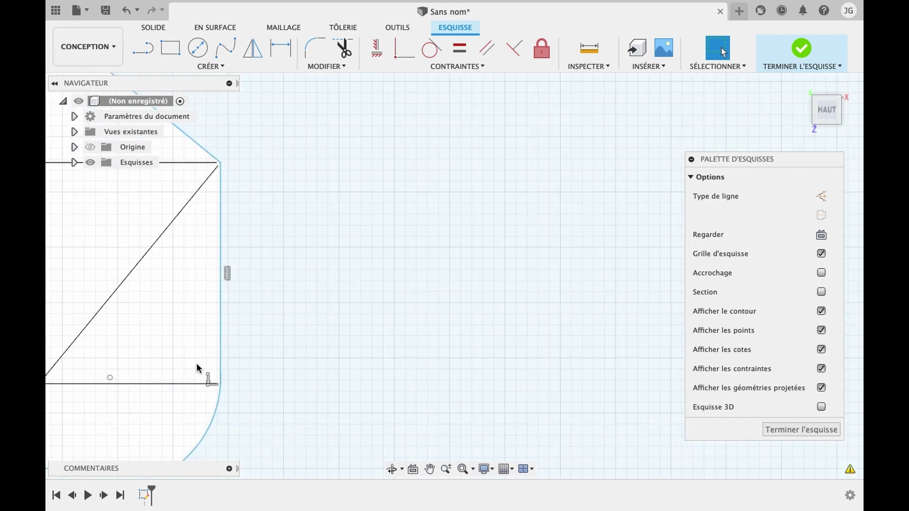
scroll(197, 364, down, 3)
click(274, 287)
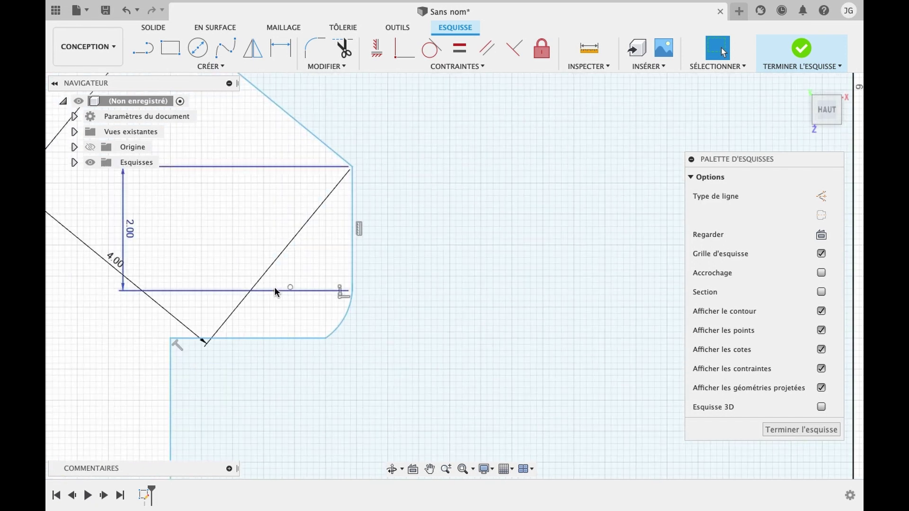
key(Delete)
key(Delete)
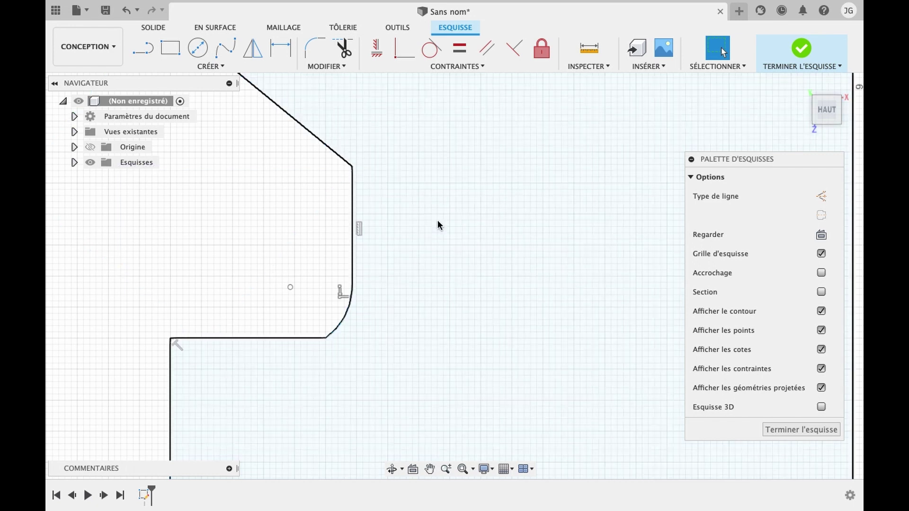
scroll(436, 217, up, 3)
scroll(436, 218, down, 2)
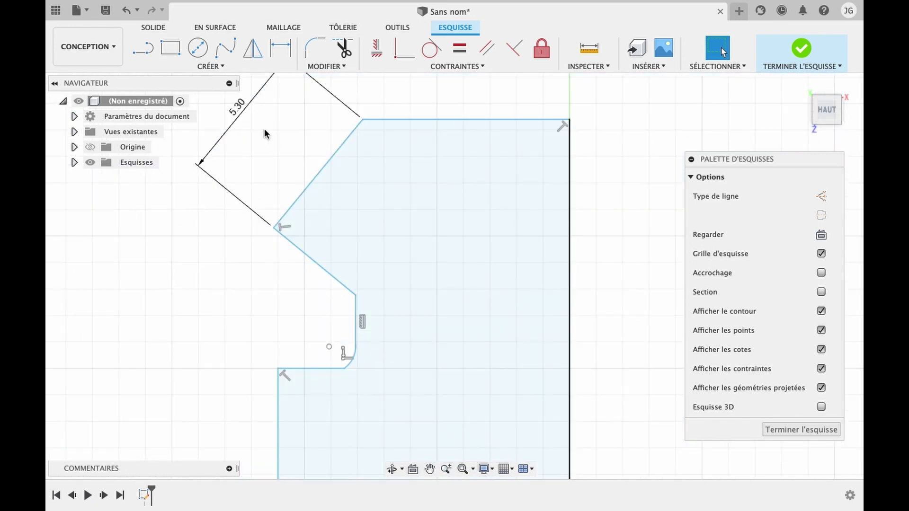
click(242, 120)
key(Delete)
scroll(457, 256, down, 3)
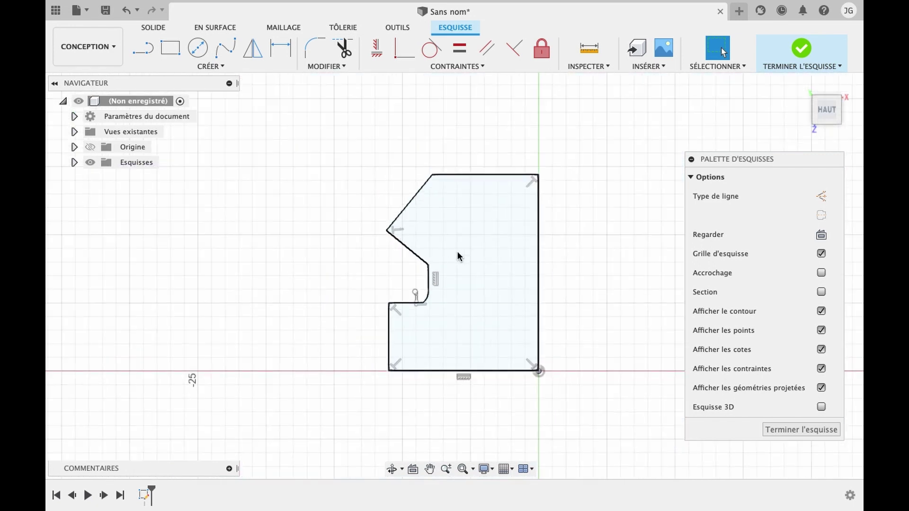
Mirror the seven outer lines and the arc of the half profile about the vertical line through the origin.
scroll(457, 256, up, 2)
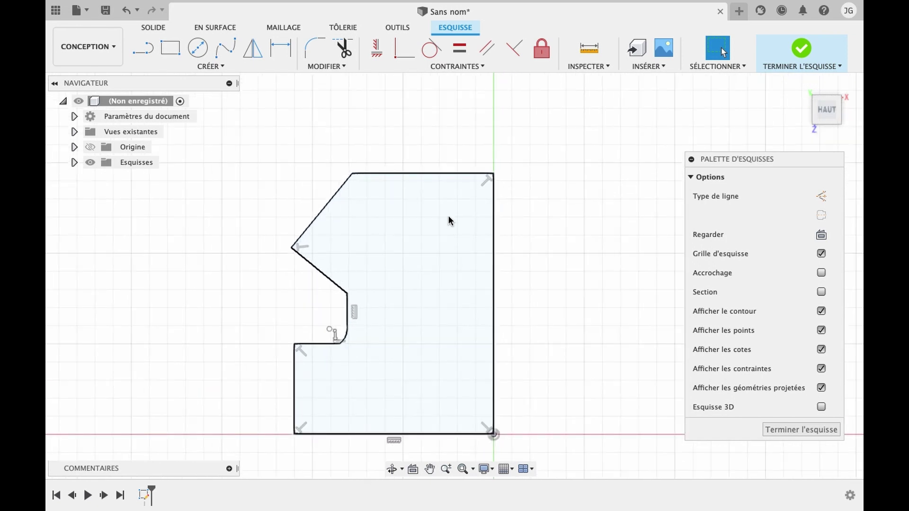
click(255, 49)
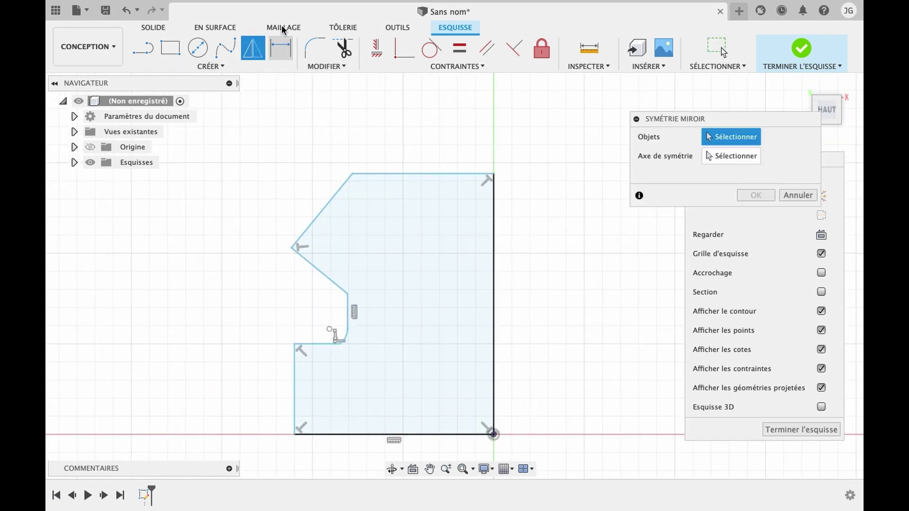
click(431, 174)
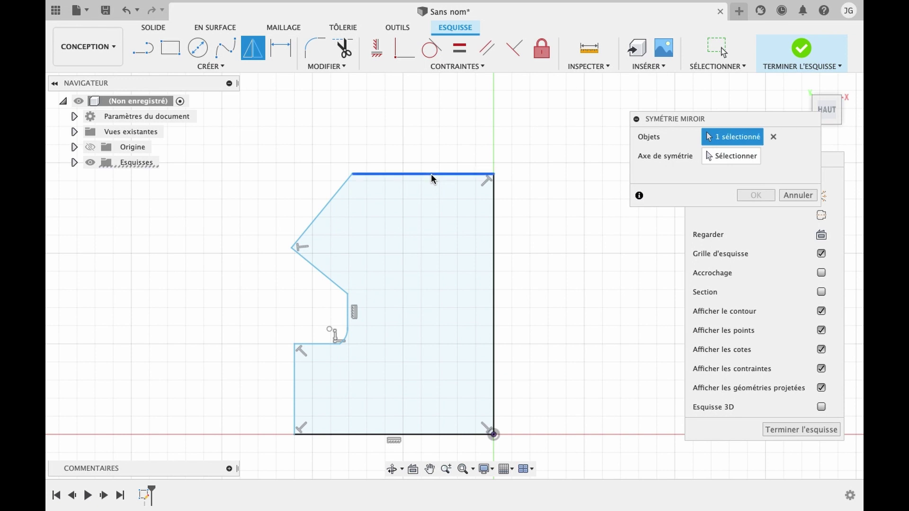
click(329, 201)
click(320, 272)
click(348, 314)
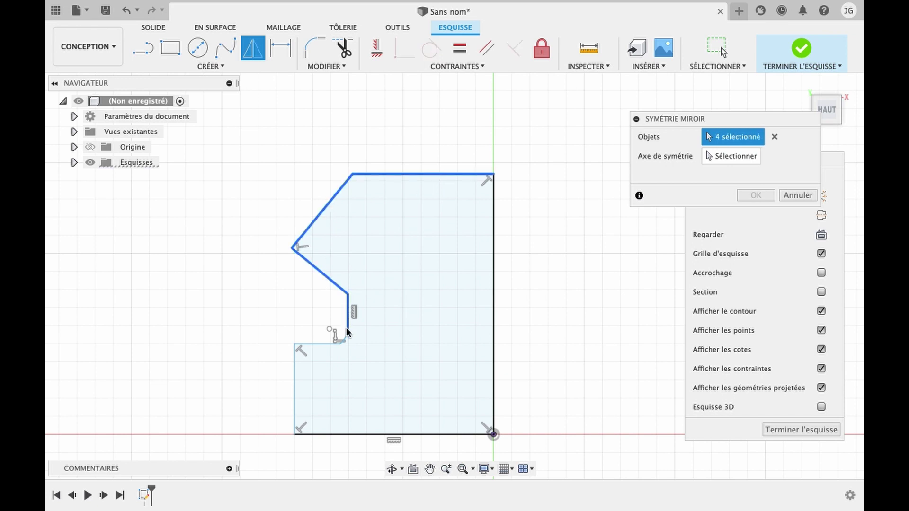
click(346, 339)
click(318, 345)
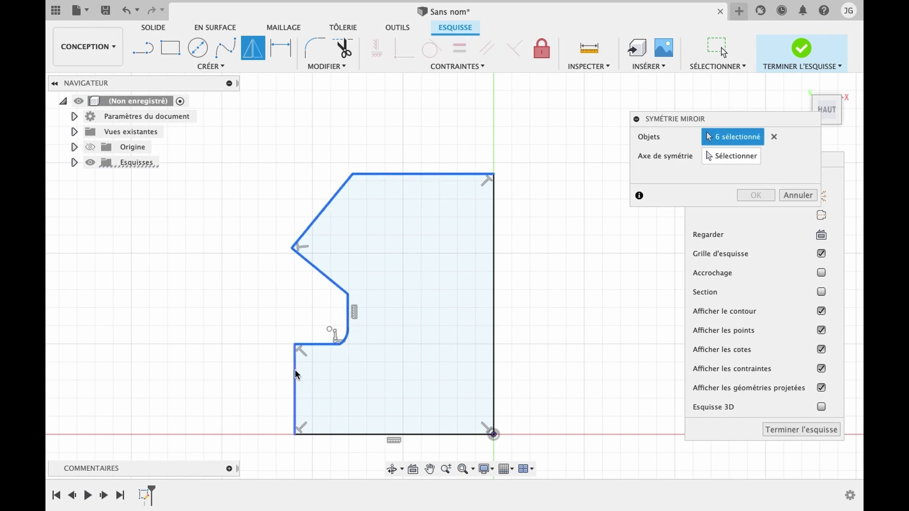
click(295, 370)
click(367, 434)
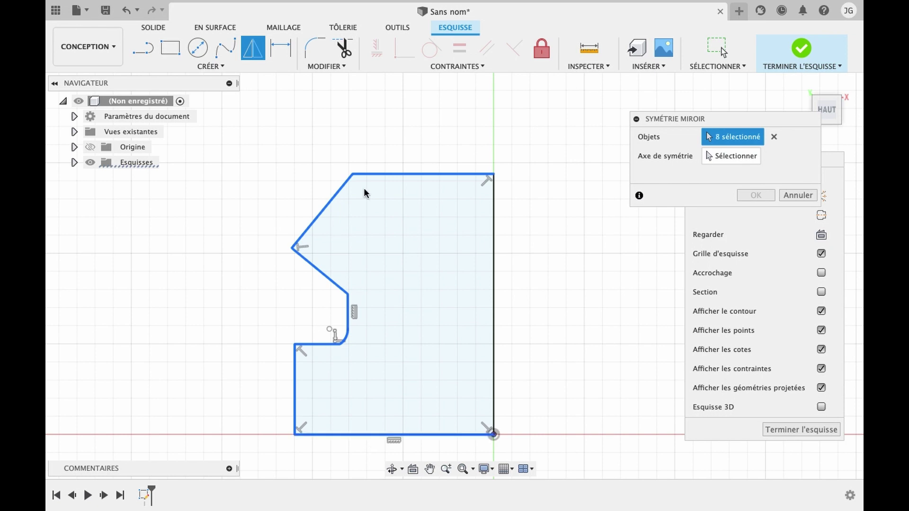
click(718, 159)
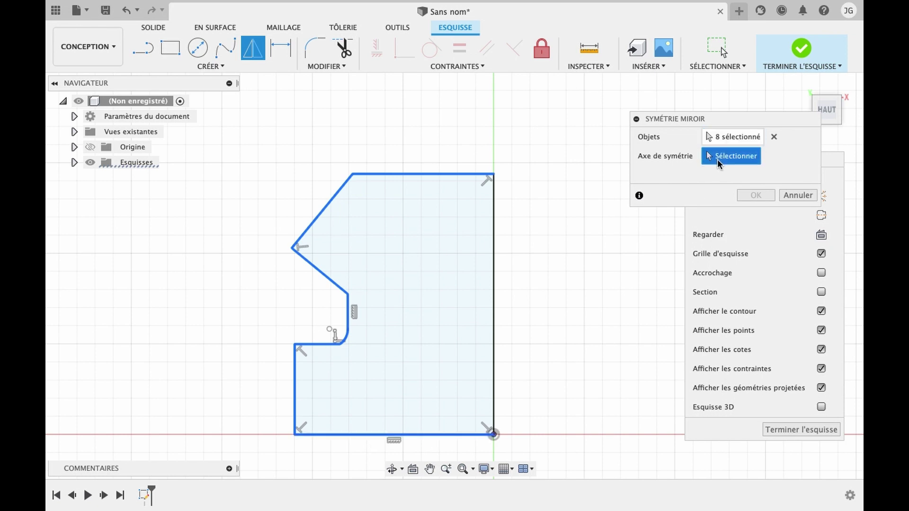
click(495, 250)
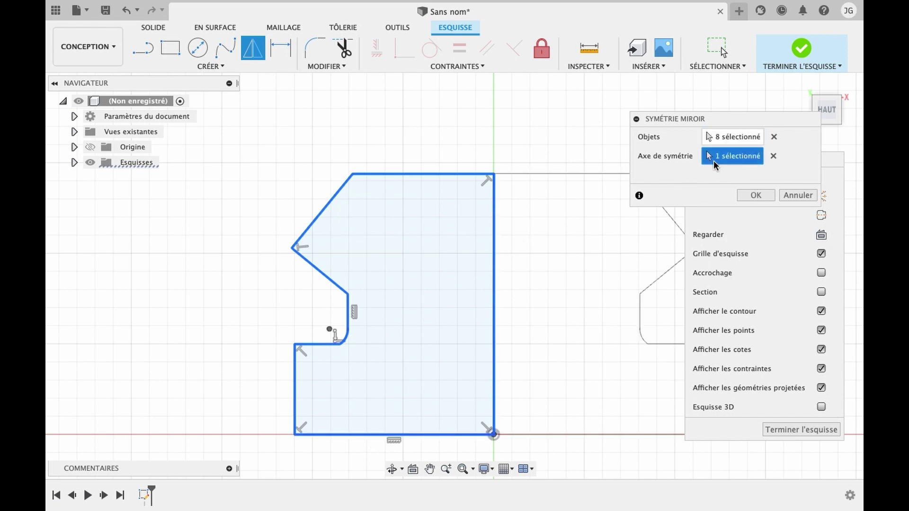
click(748, 194)
Delete the vertical centre line between the two profile halves and fit the sketch in view.
click(494, 280)
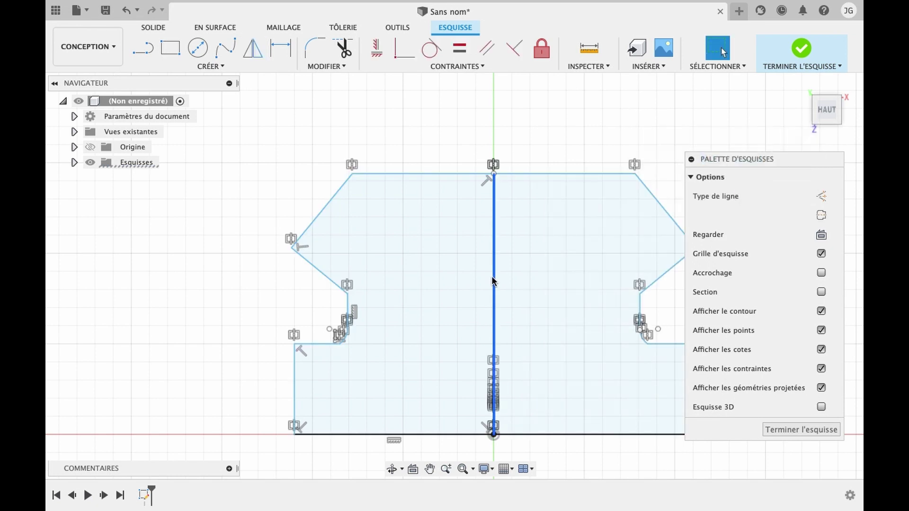
key(Delete)
key(F6)
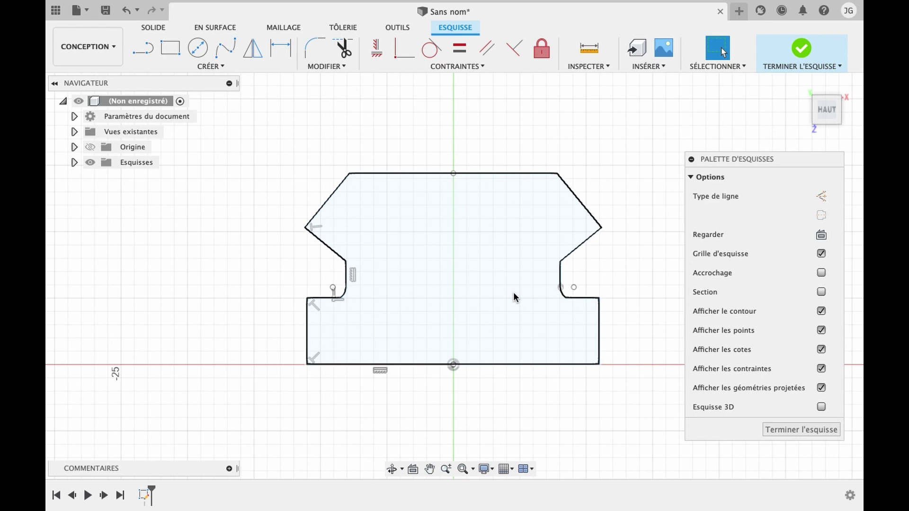
Draw a 25 mm horizontal line from the origin toward negative X, along the profile's base.
scroll(515, 297, down, 3)
scroll(515, 297, up, 3)
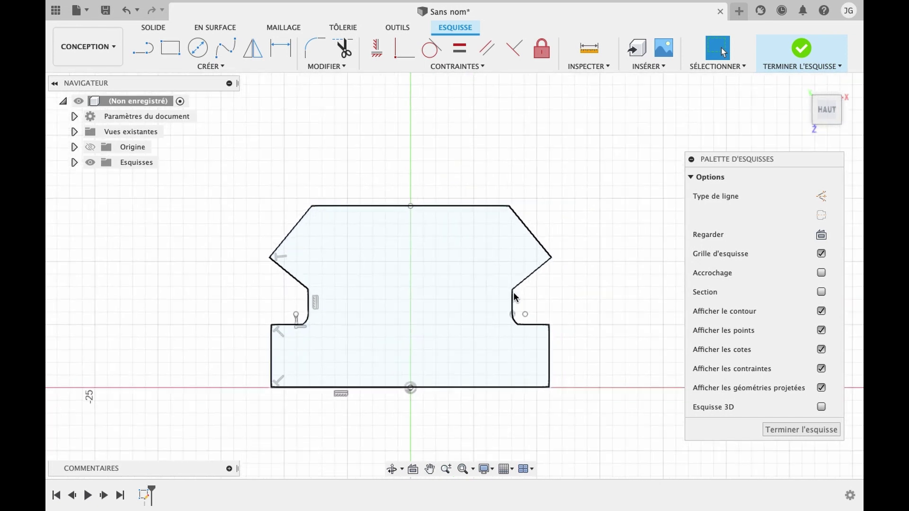
scroll(515, 297, down, 2)
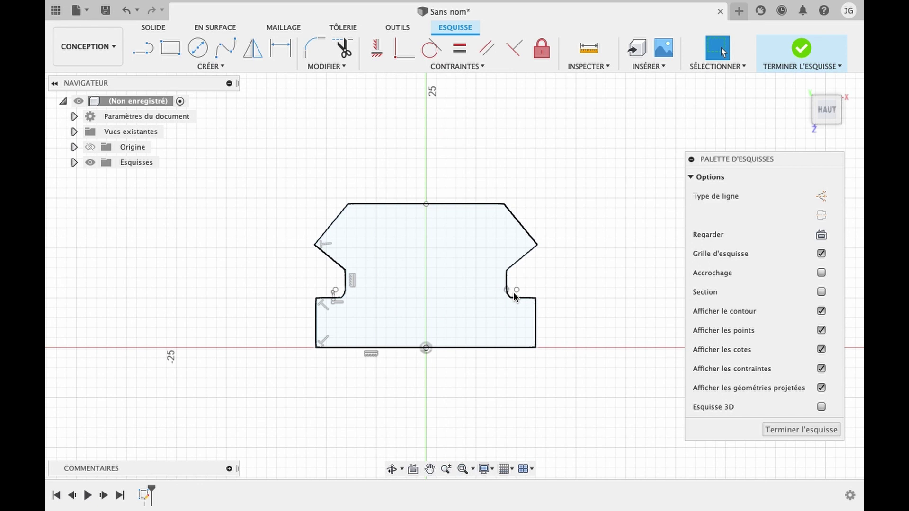
scroll(515, 297, down, 3)
scroll(513, 303, up, 2)
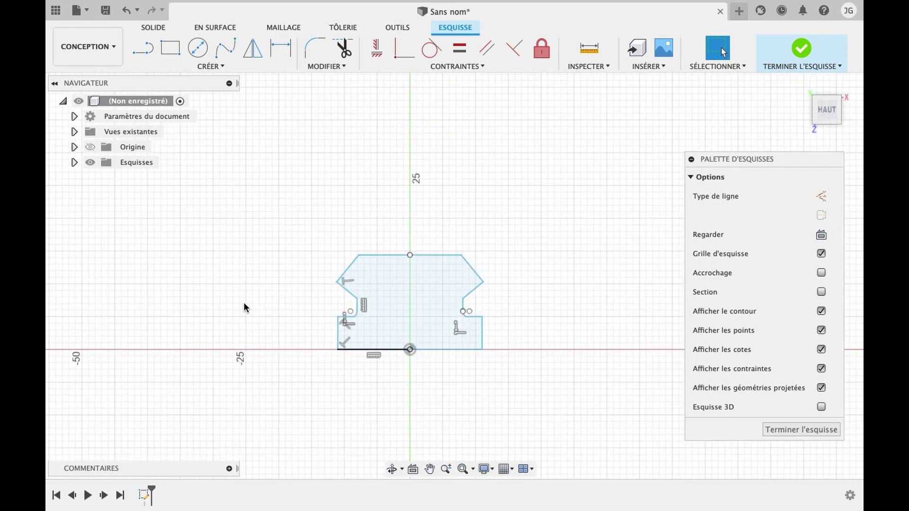
click(144, 50)
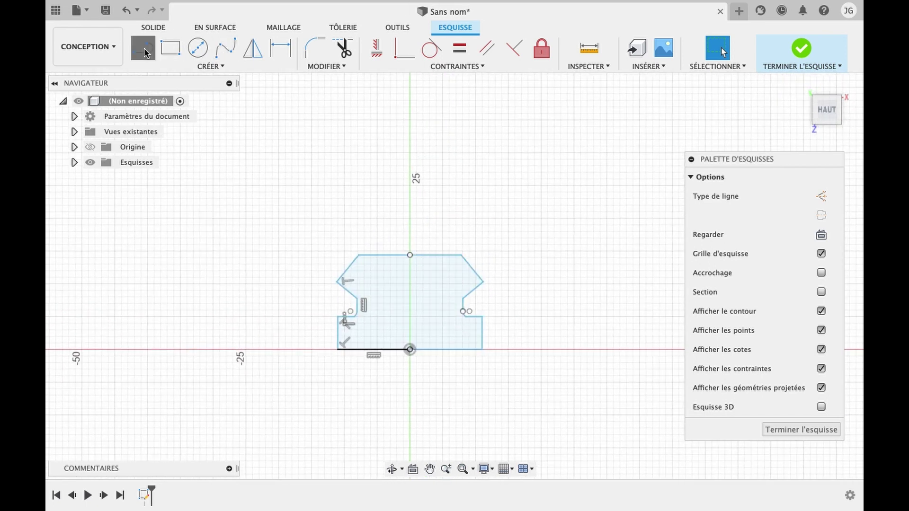
middle_drag(437, 380, 412, 356)
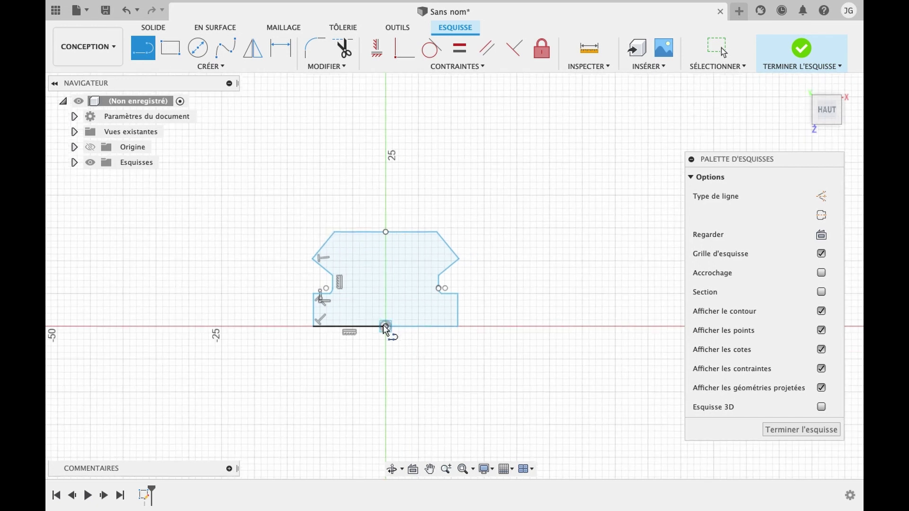
key(Escape)
click(150, 51)
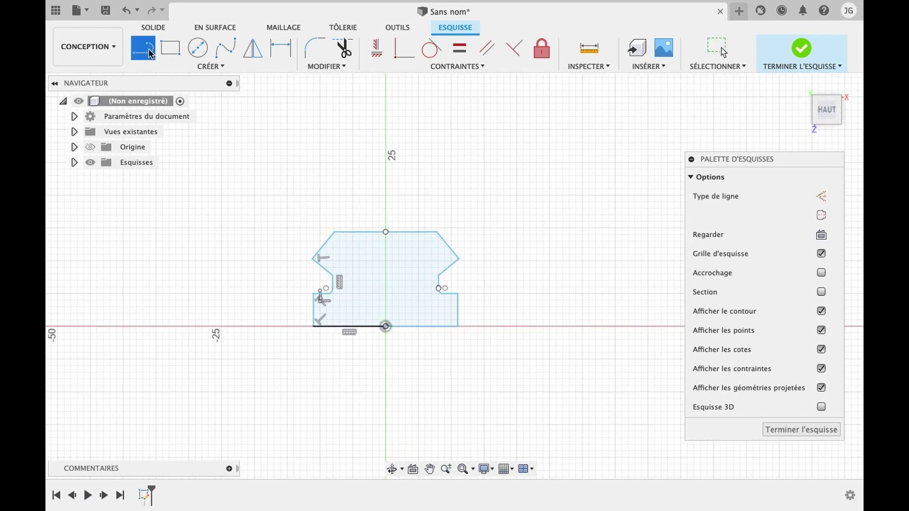
click(386, 327)
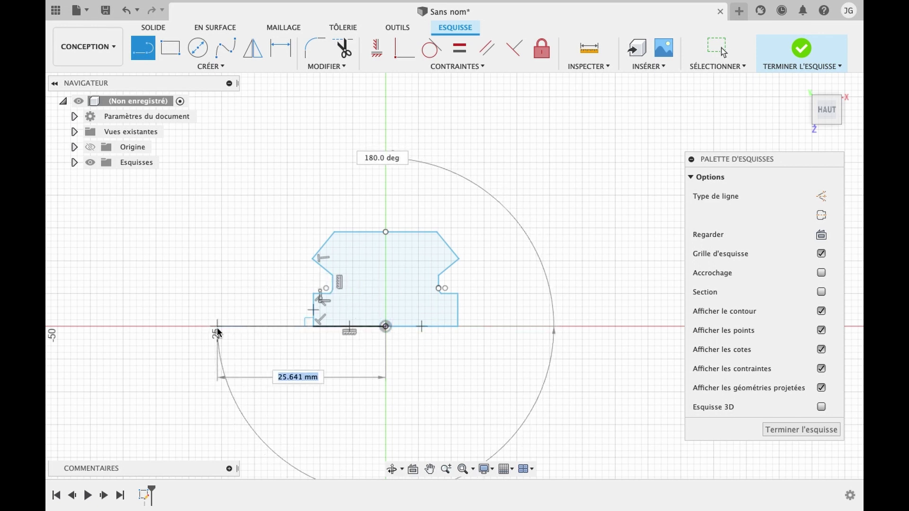
text(25)
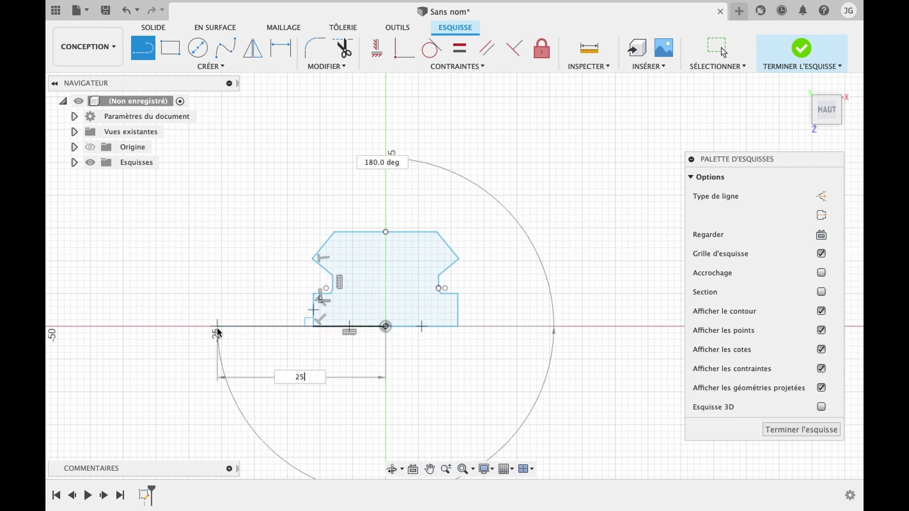
key(Return)
key(Escape)
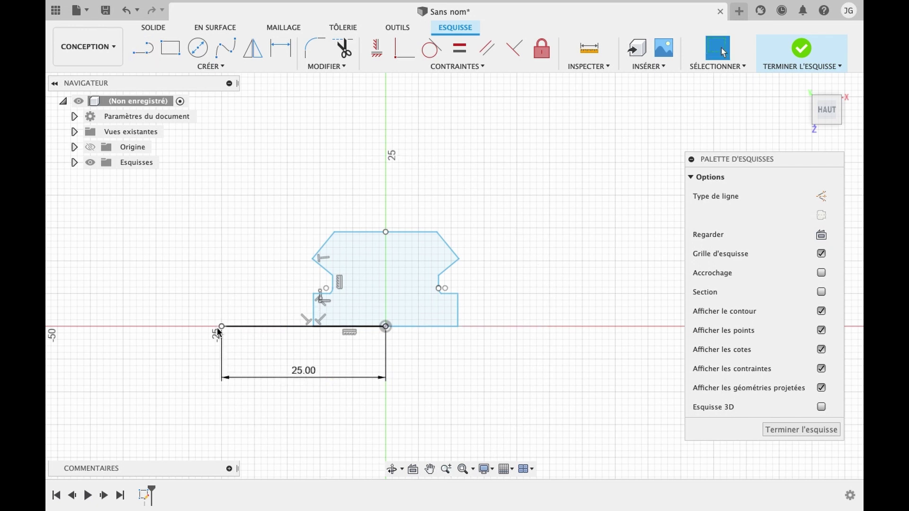
Draw a 30 mm line sloping up and inward from the outer end of the 25 mm base line.
click(142, 48)
click(221, 326)
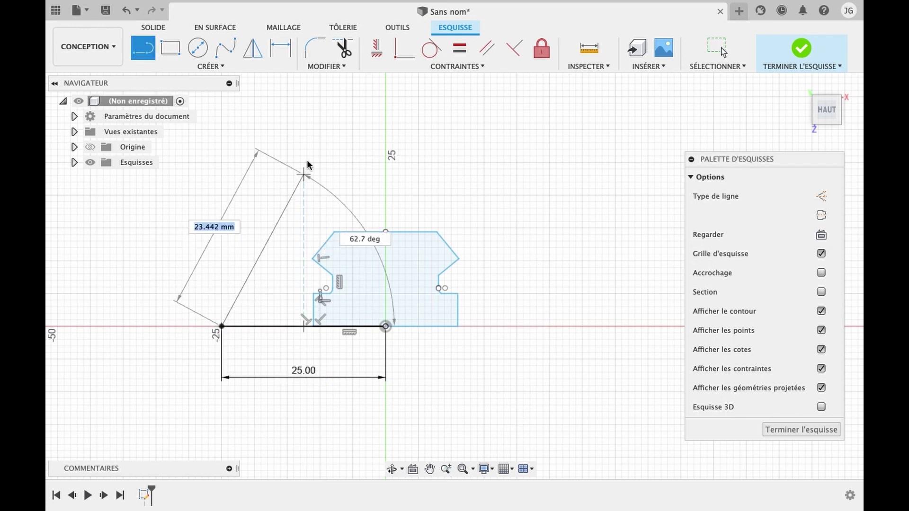
text(30)
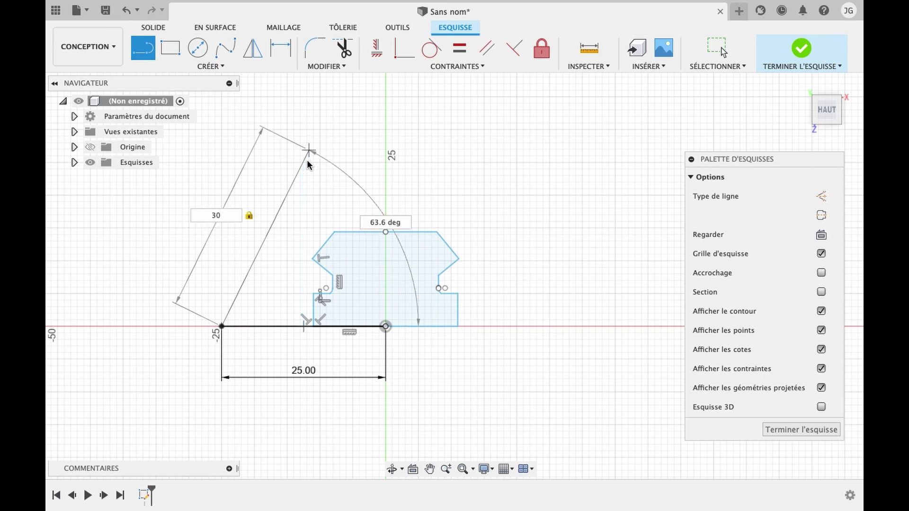
key(Return)
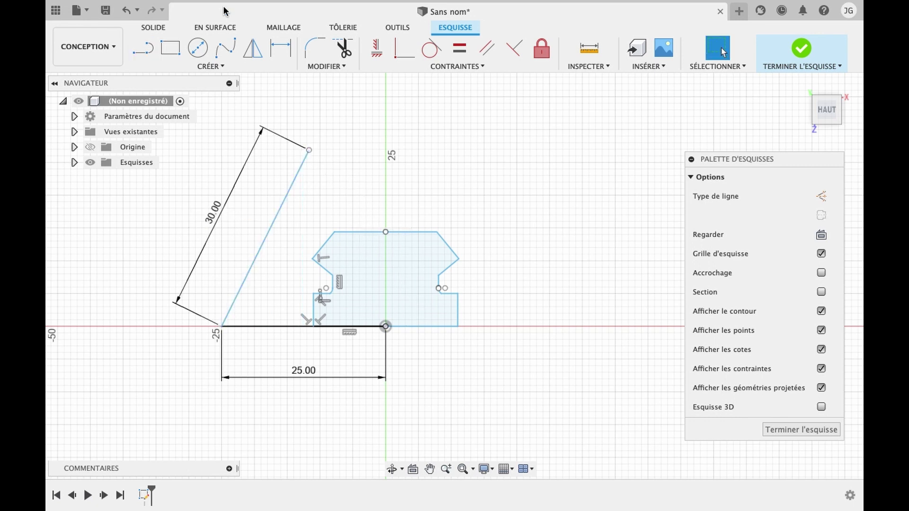
Close the trapezoid around the profile with a horizontal top line, a sloping side about 31 mm long and a base line back to the origin.
click(143, 49)
click(309, 150)
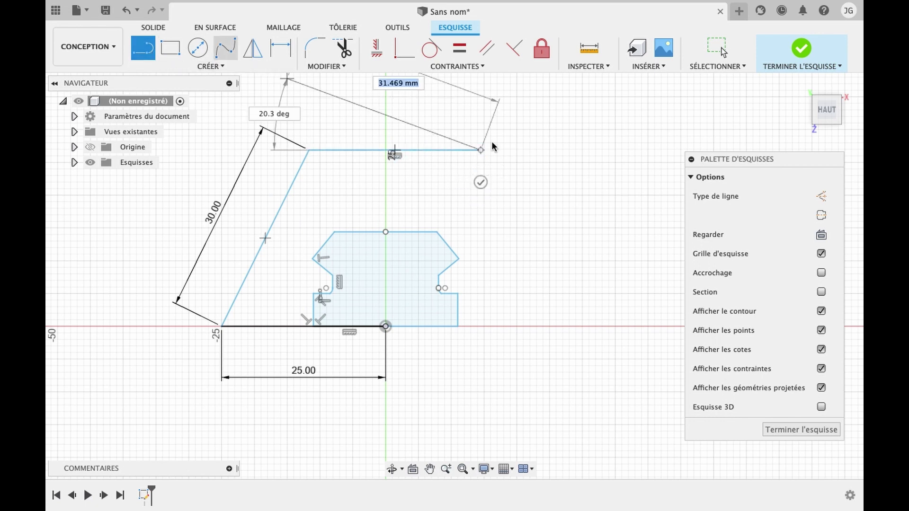
click(481, 150)
drag(480, 151, 581, 339)
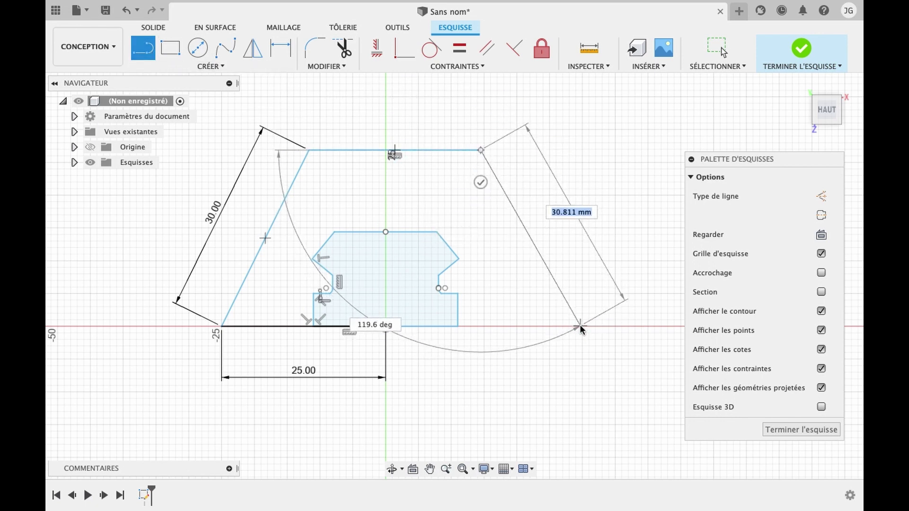
click(581, 326)
click(386, 326)
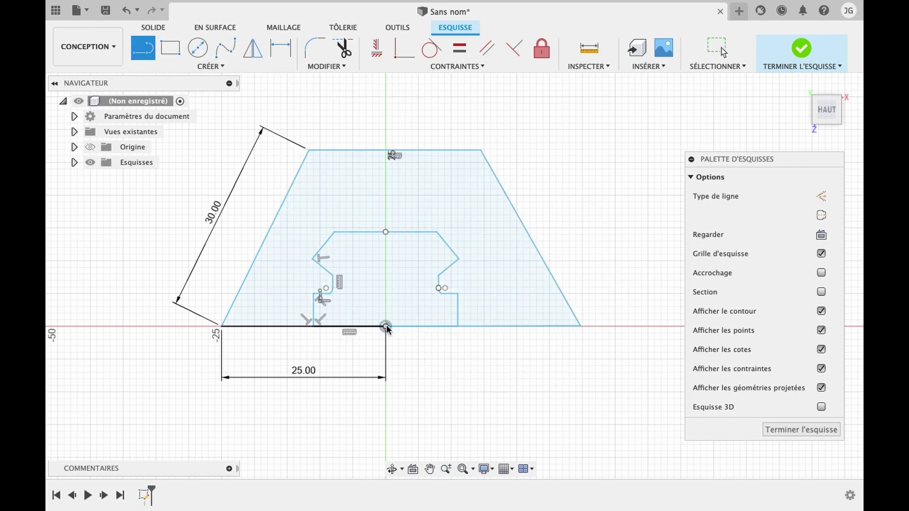
key(Escape)
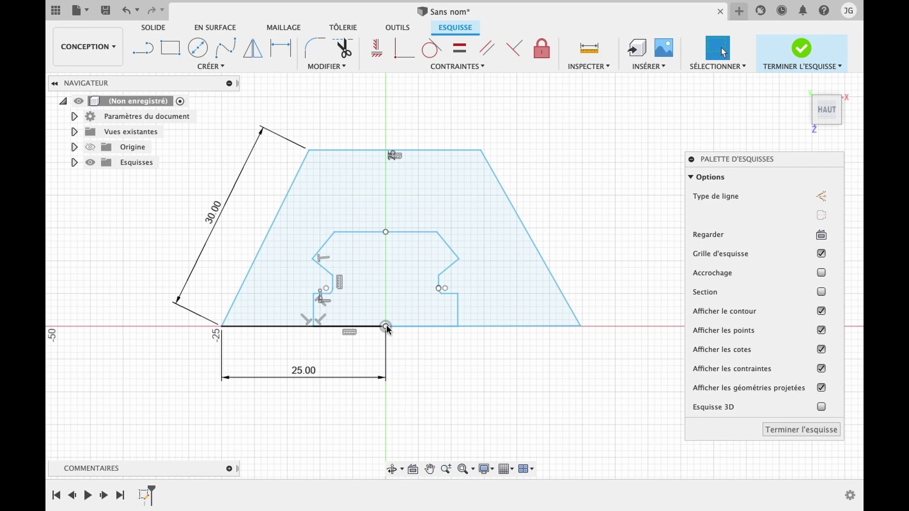
Apply Equal constraints so the trapezoid's top line matches the lengths of both sloping sides.
click(448, 152)
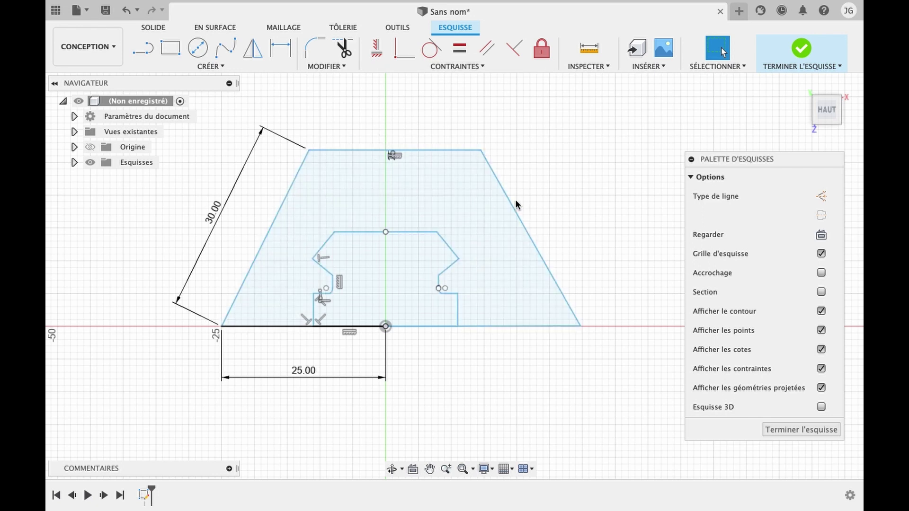
click(465, 66)
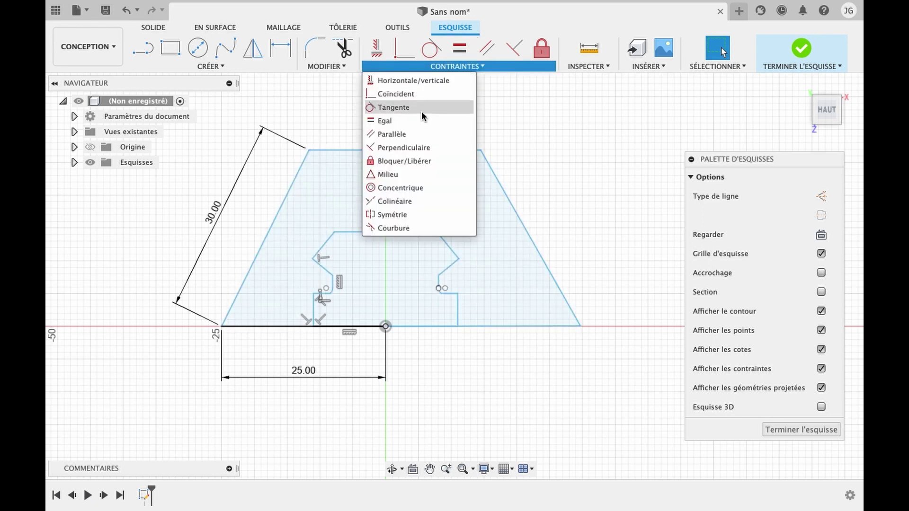
click(389, 122)
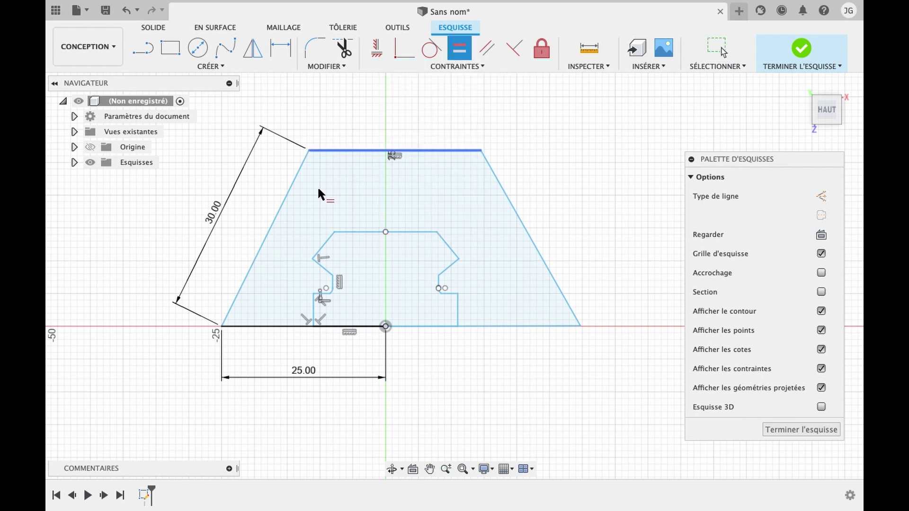
click(263, 238)
click(377, 149)
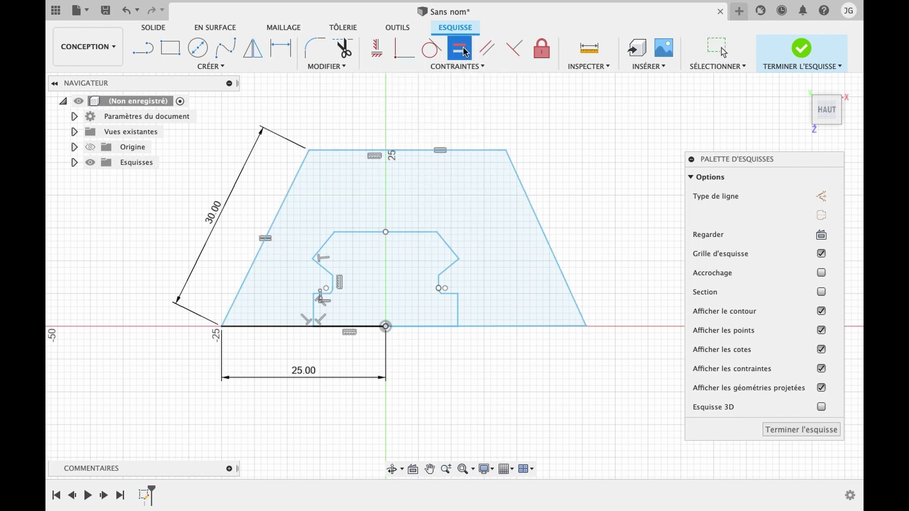
click(424, 150)
click(536, 214)
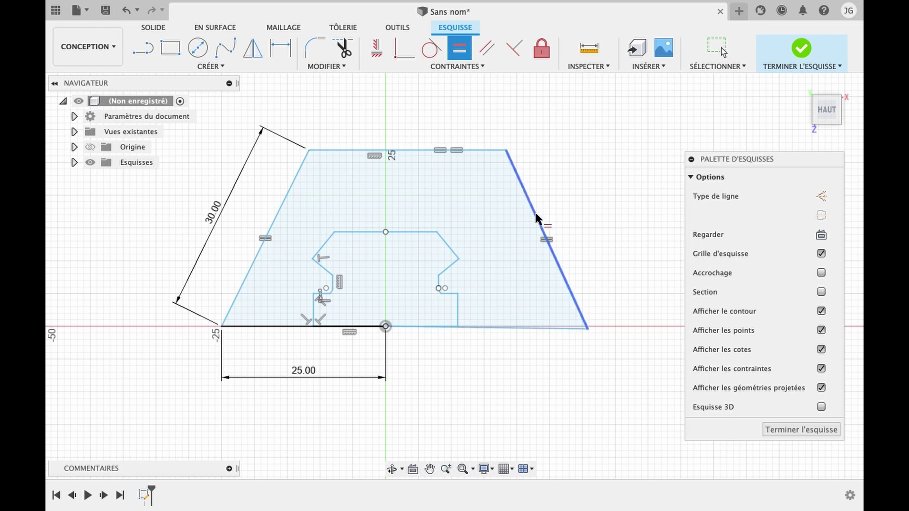
key(Escape)
click(513, 326)
key(Delete)
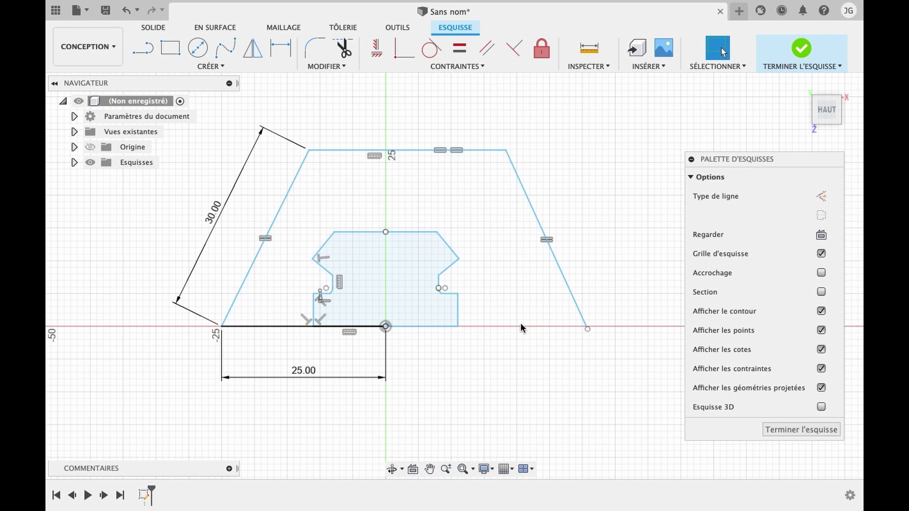
drag(588, 332, 592, 329)
click(131, 14)
click(130, 15)
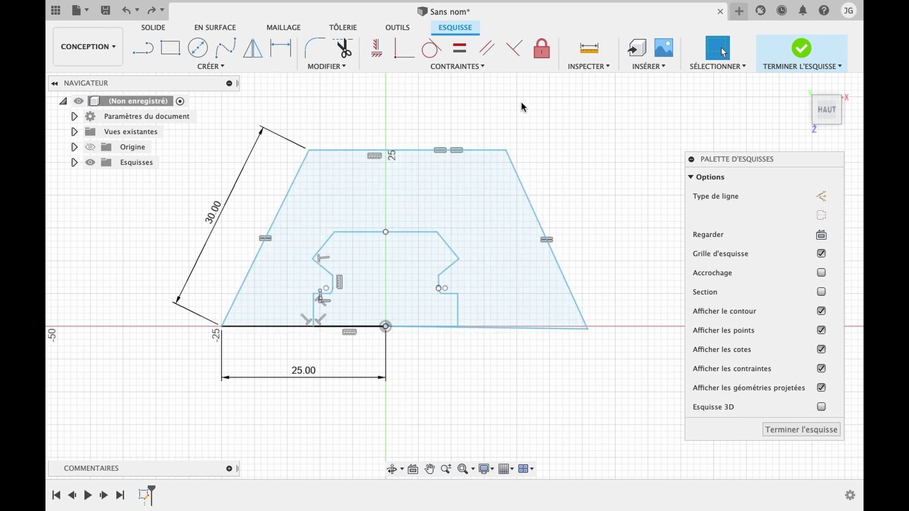
Make the trapezoid's right base line collinear with the 25 mm base line.
click(486, 66)
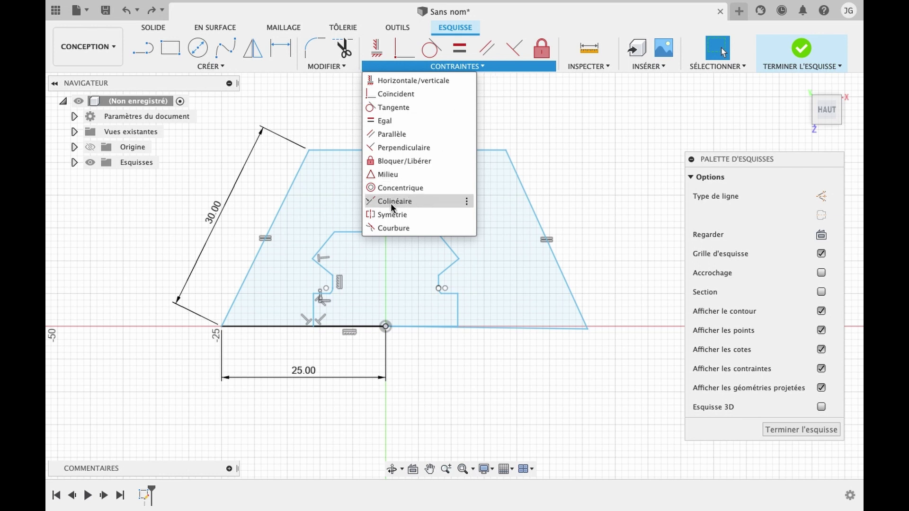
click(392, 202)
click(266, 327)
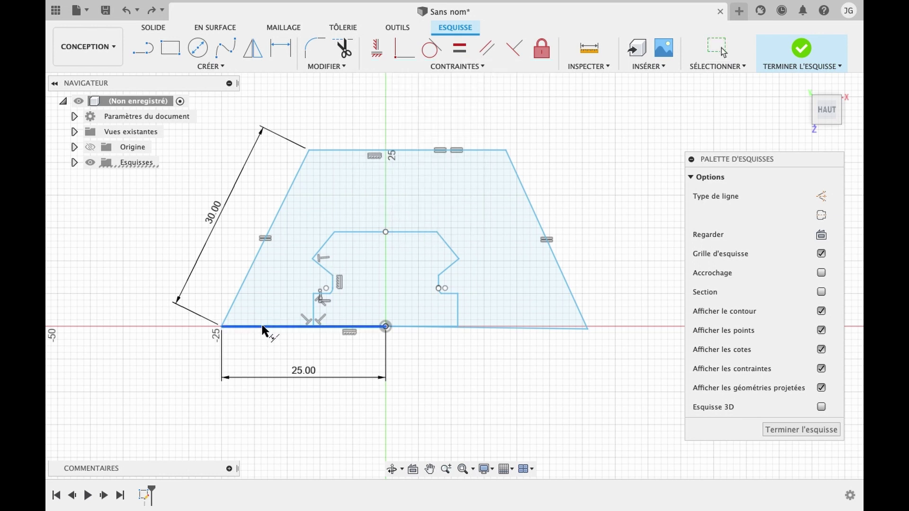
click(531, 328)
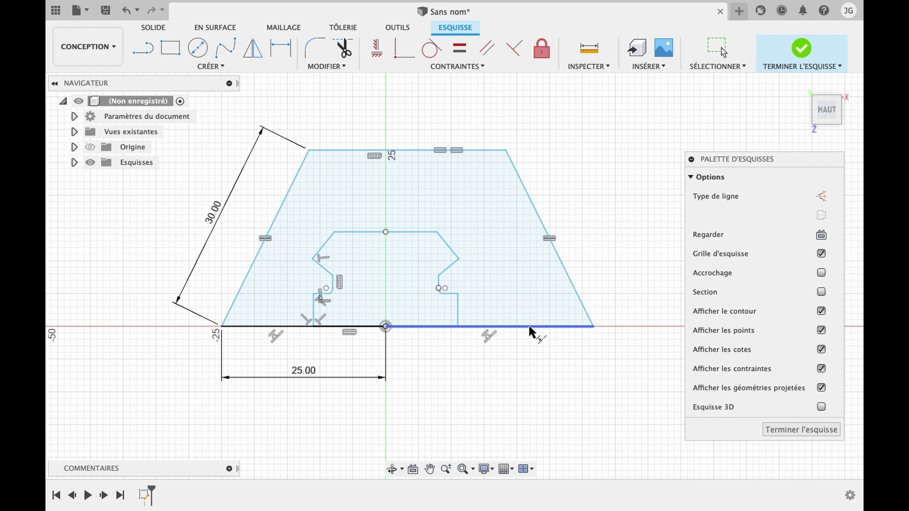
key(Escape)
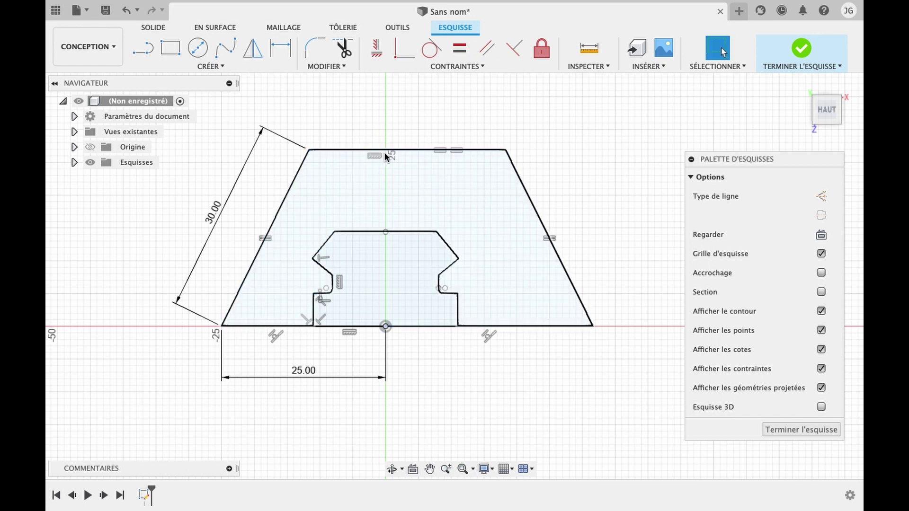
Draw a vertical construction line about 35 mm long from the origin up past the trapezoid's top line.
key(l)
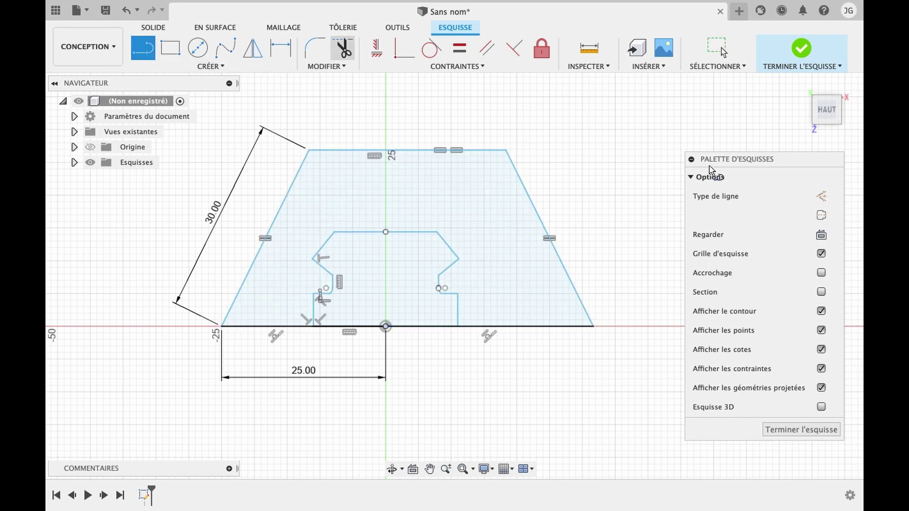
click(821, 196)
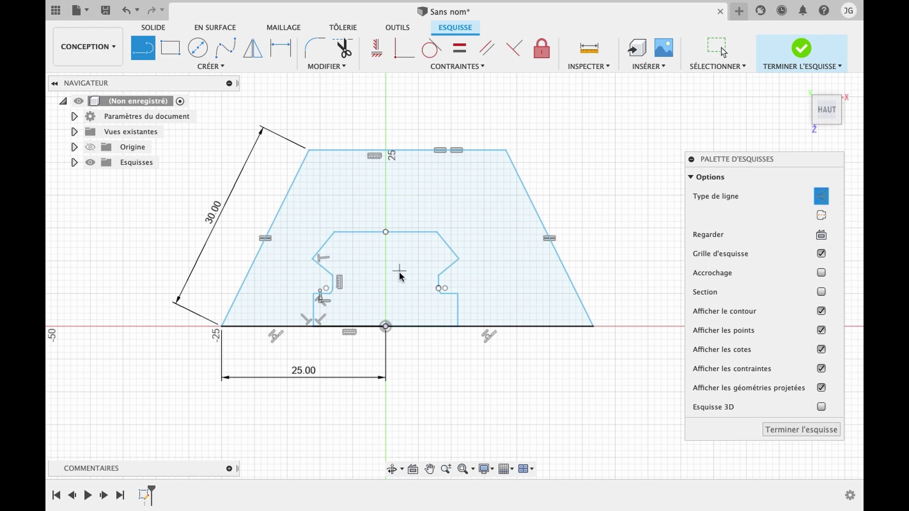
click(386, 326)
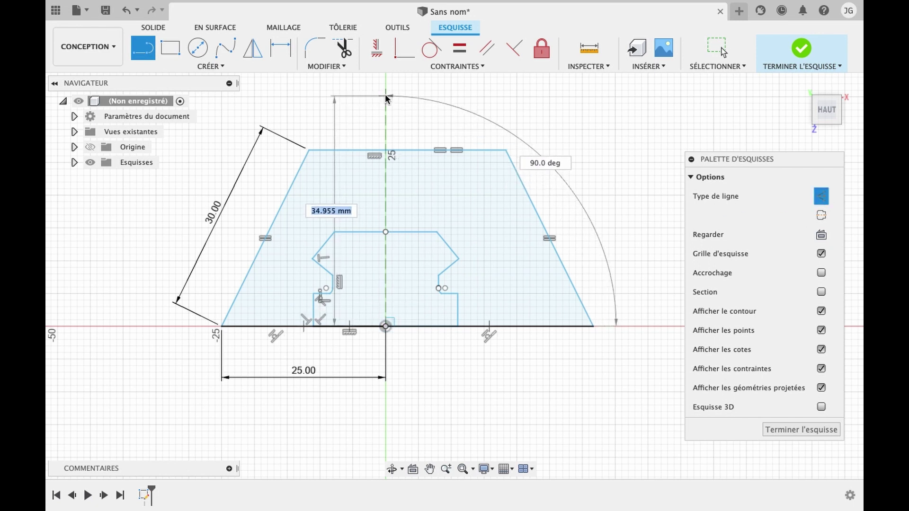
click(386, 96)
key(Escape)
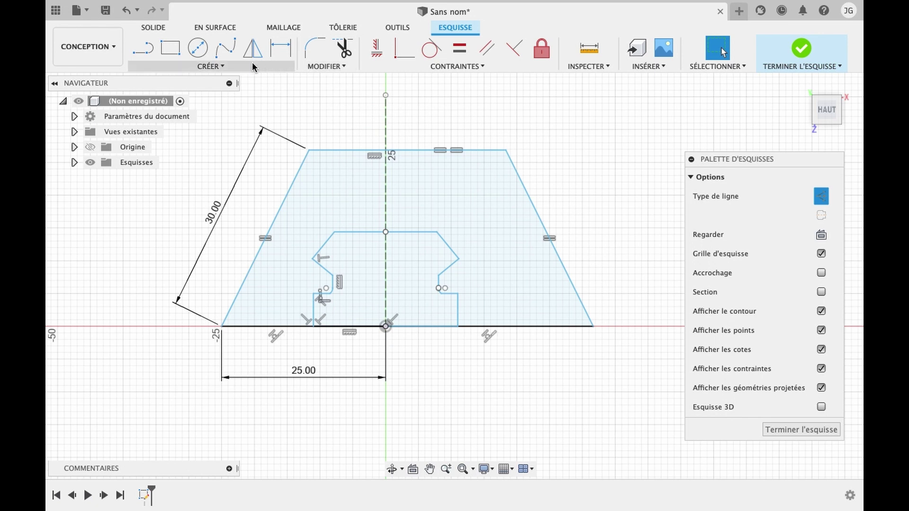
Apply a Midpoint constraint between the trapezoid's top line and the vertical construction line.
click(433, 66)
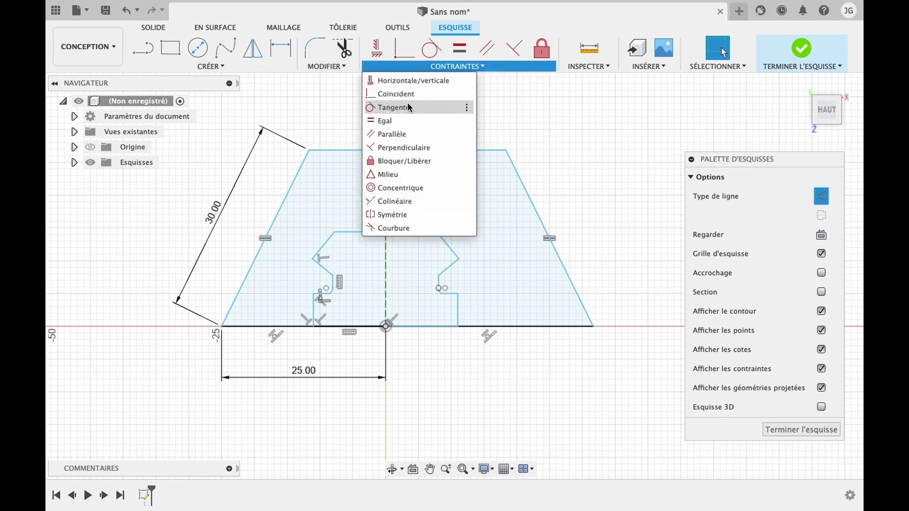
click(410, 176)
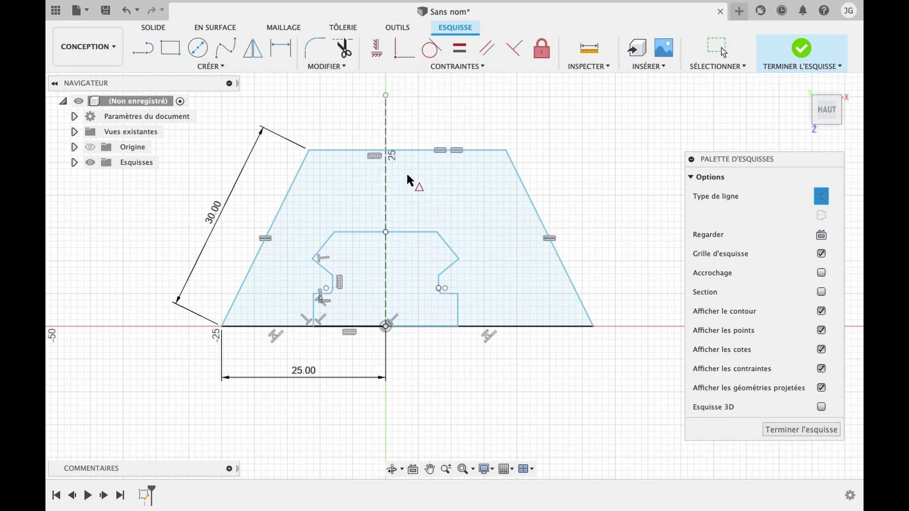
click(423, 151)
click(385, 142)
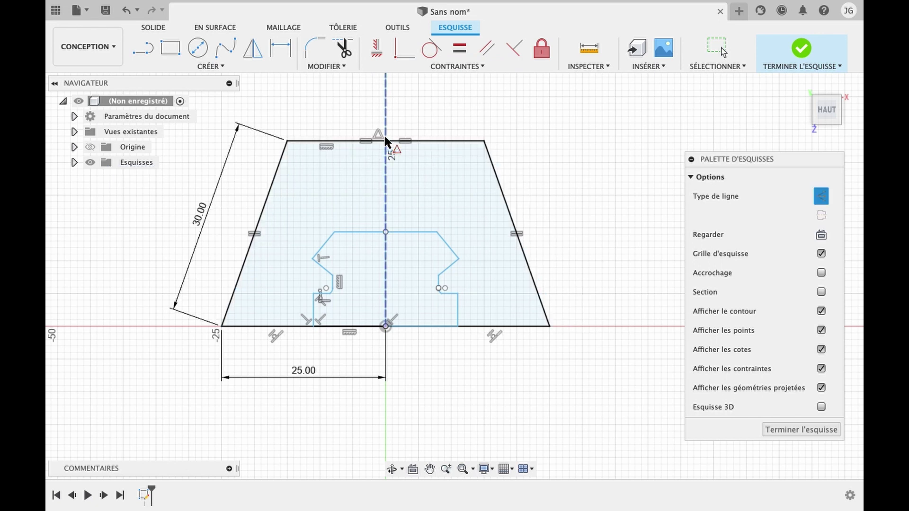
key(Escape)
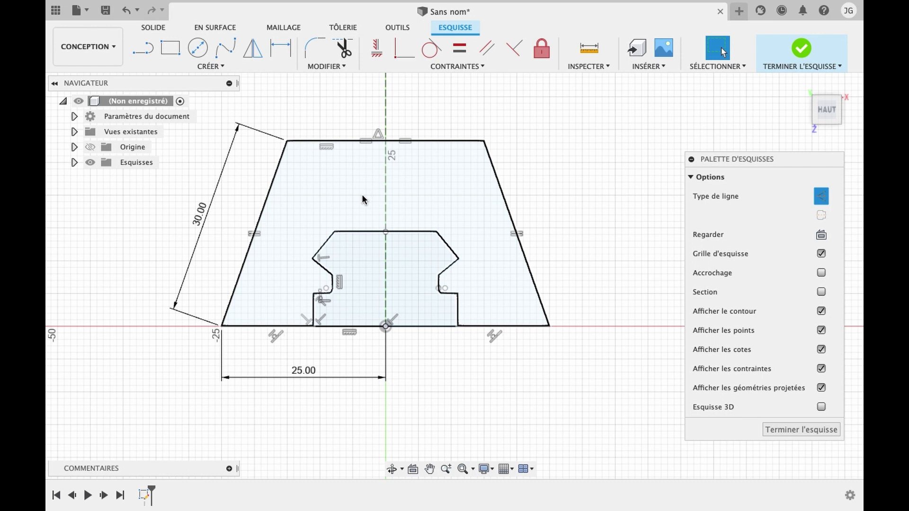
Delete the vertical construction line running from the origin through the trapezoid's top line.
double_click(330, 246)
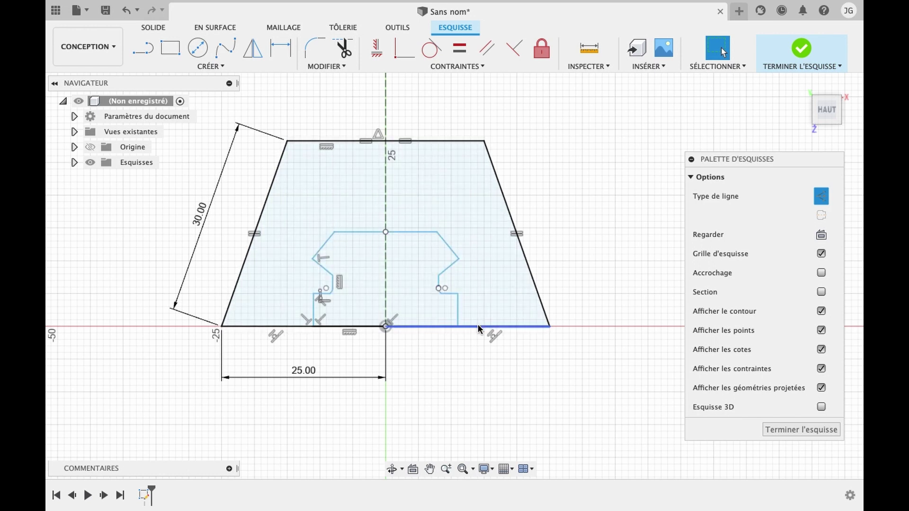
double_click(433, 275)
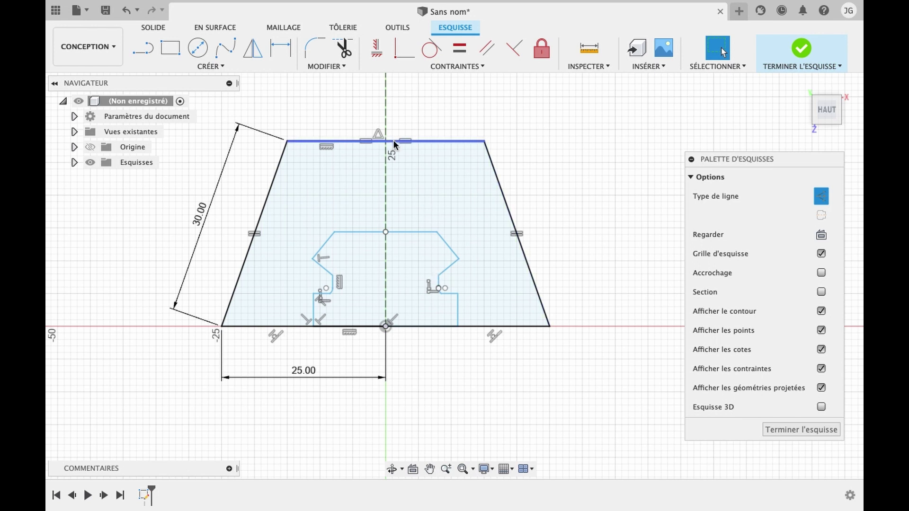
click(387, 159)
key(Delete)
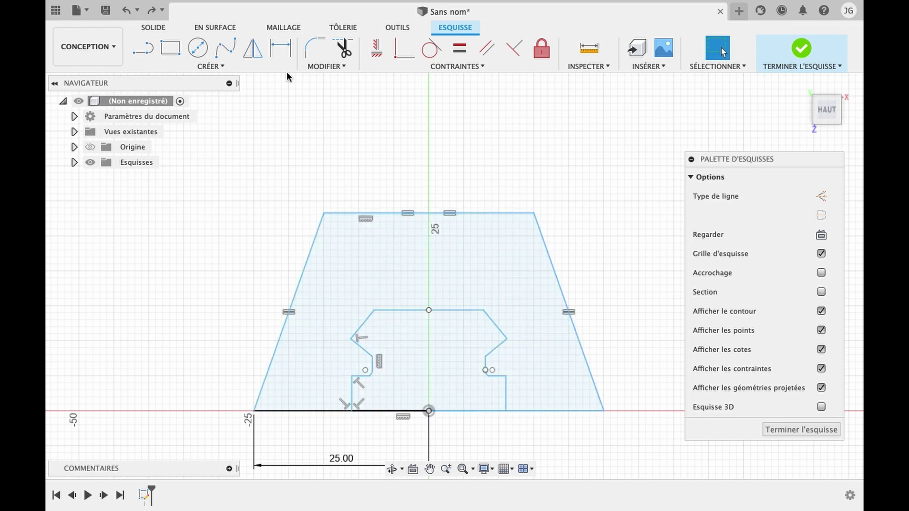
Copy the whole inner profile, including its two vertical base lines, 23 mm upwards with Move/Copy.
click(257, 65)
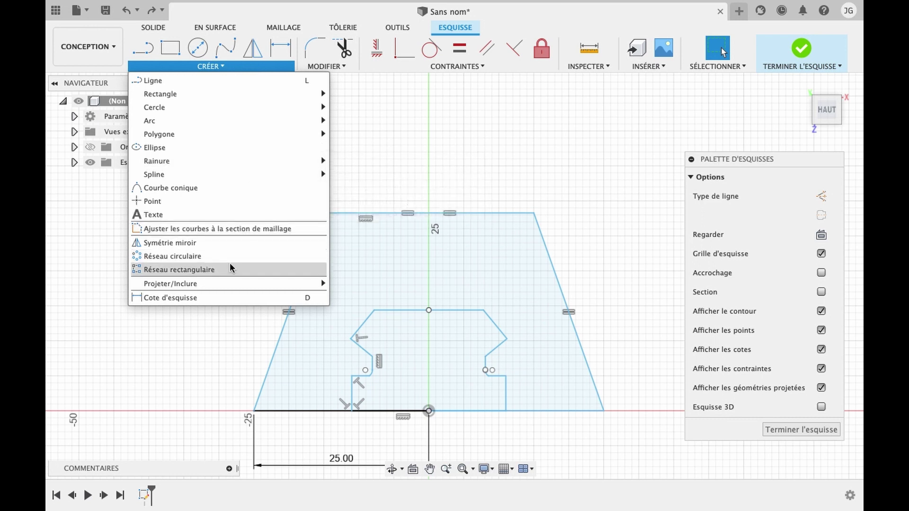
click(332, 66)
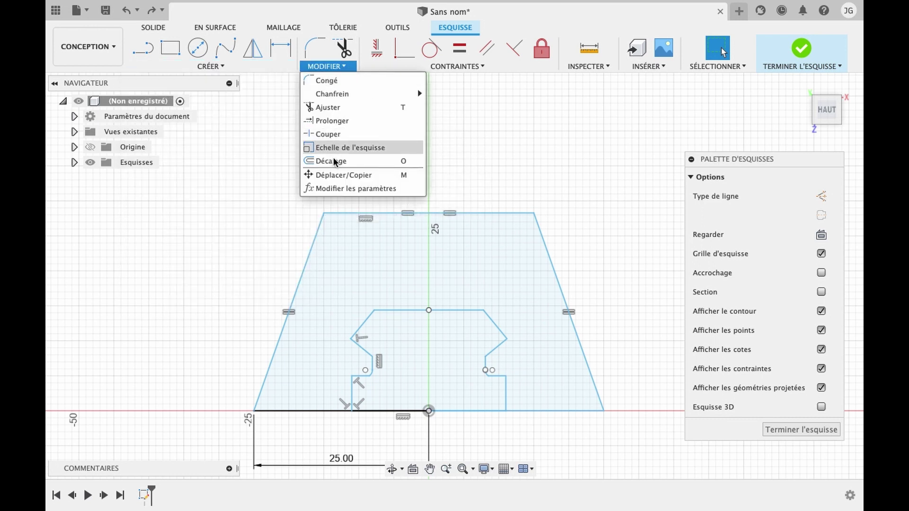
click(334, 175)
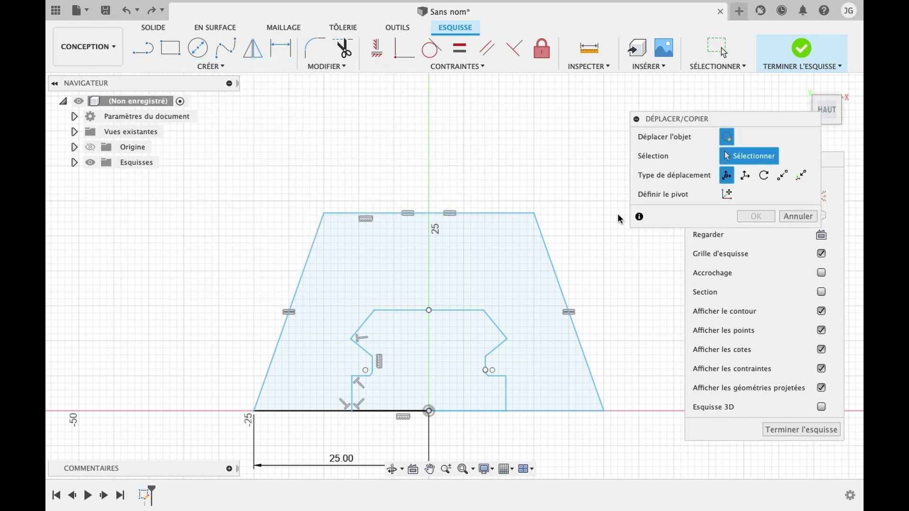
mouse_move(329, 297)
mouse_down()
mouse_move(399, 344)
mouse_move(533, 403)
mouse_up()
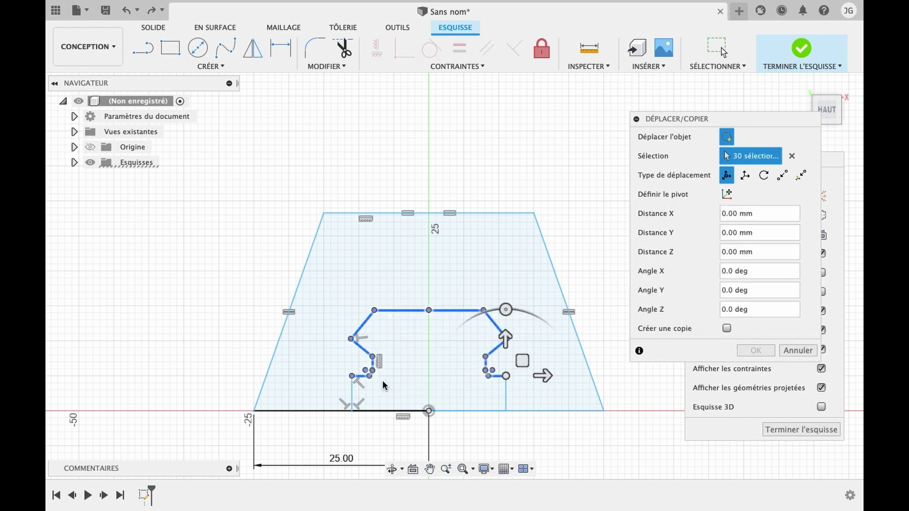
click(352, 397)
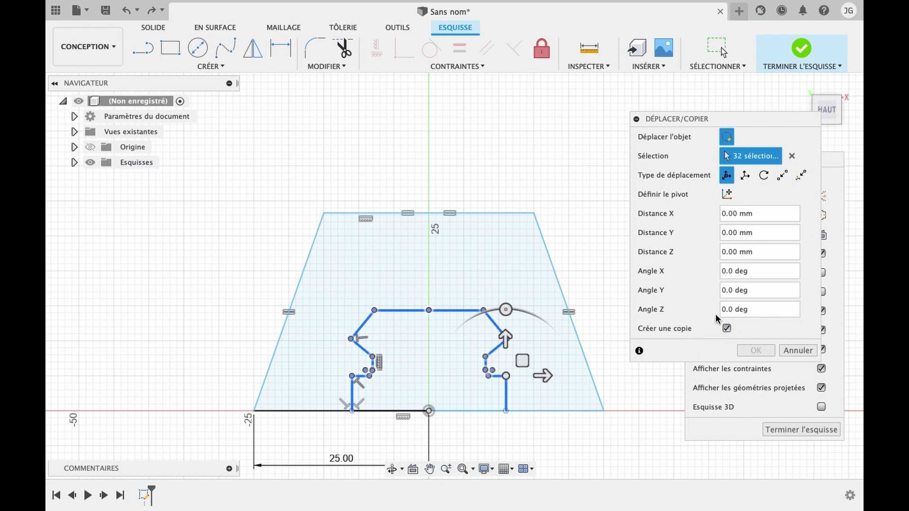
mouse_move(498, 340)
mouse_down()
mouse_move(497, 174)
mouse_move(493, 184)
mouse_up()
Fine-tune the upper copy by -0.184 mm in X and 0.367 mm in Y to align it with the trapezoid's top line.
scroll(491, 191, down, 3)
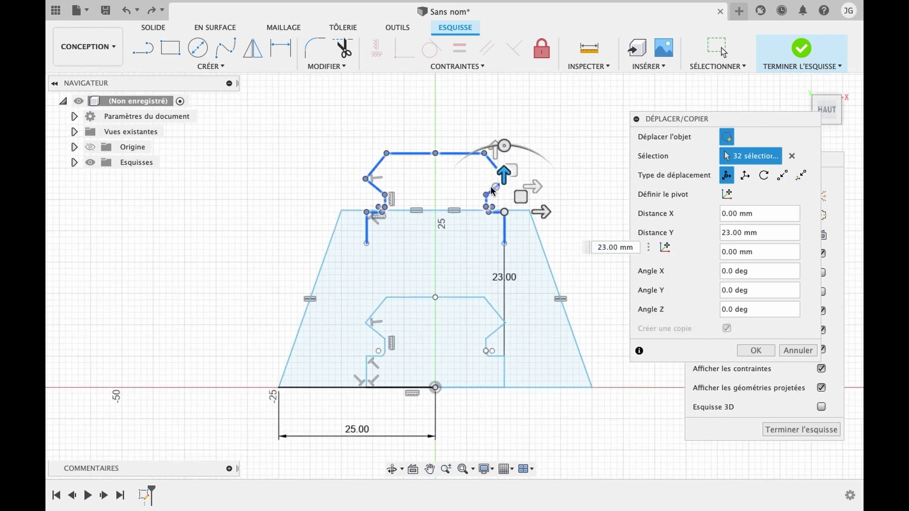
scroll(490, 191, up, 2)
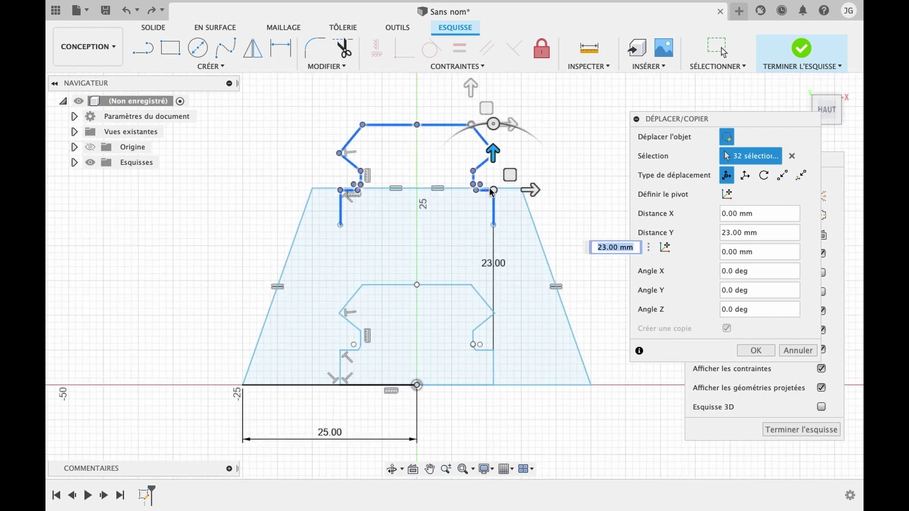
scroll(475, 196, down, 2)
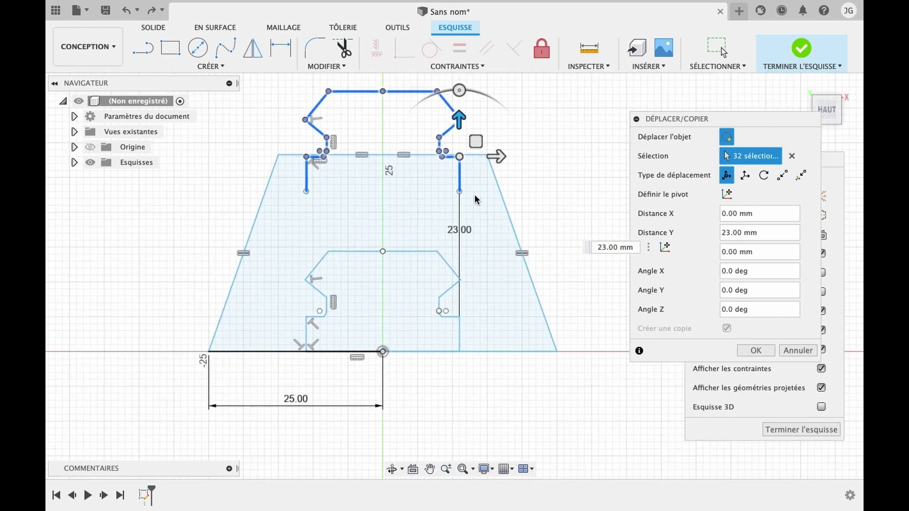
scroll(474, 196, up, 4)
mouse_move(475, 197)
mouse_down()
mouse_move(463, 245)
mouse_move(465, 198)
mouse_move(474, 196)
mouse_up()
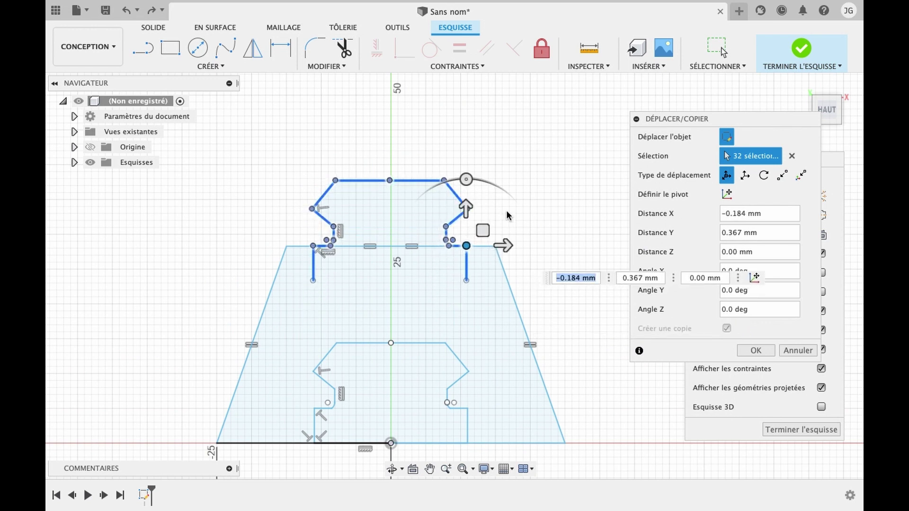
scroll(507, 211, up, 3)
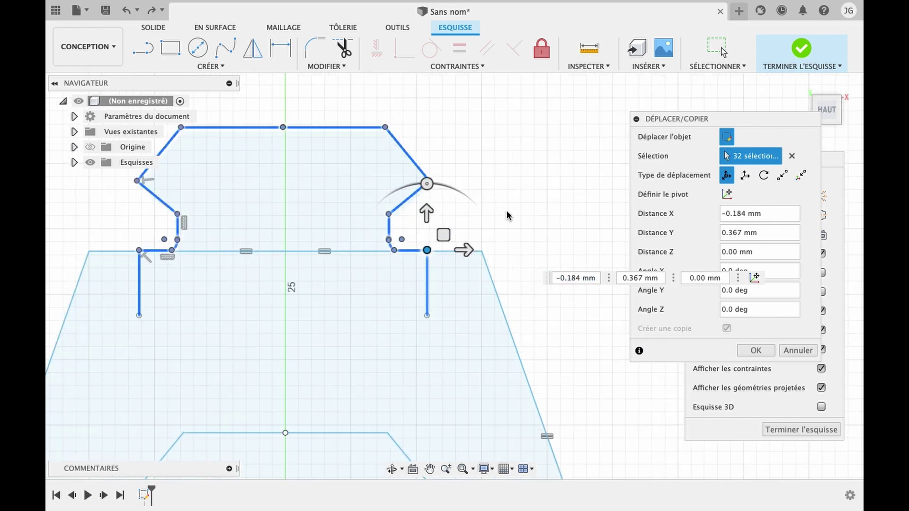
scroll(462, 322, up, 1)
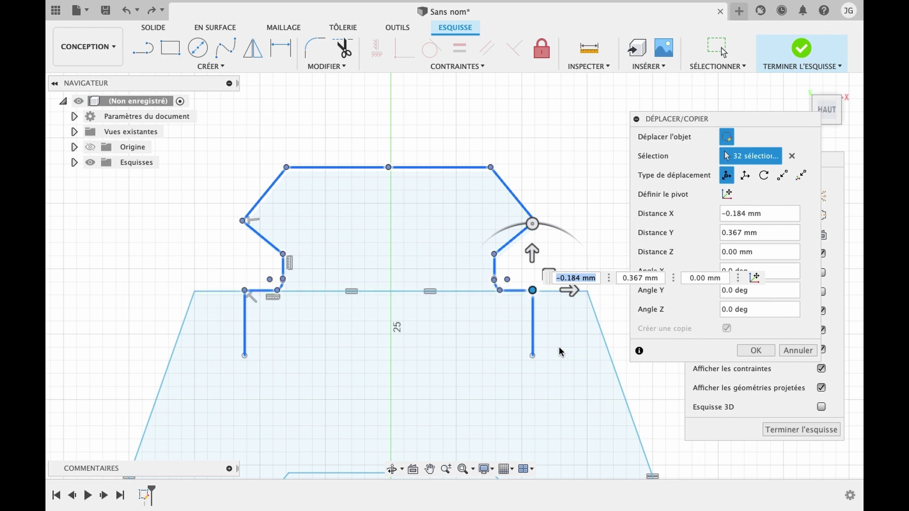
key(Return)
scroll(443, 153, down, 3)
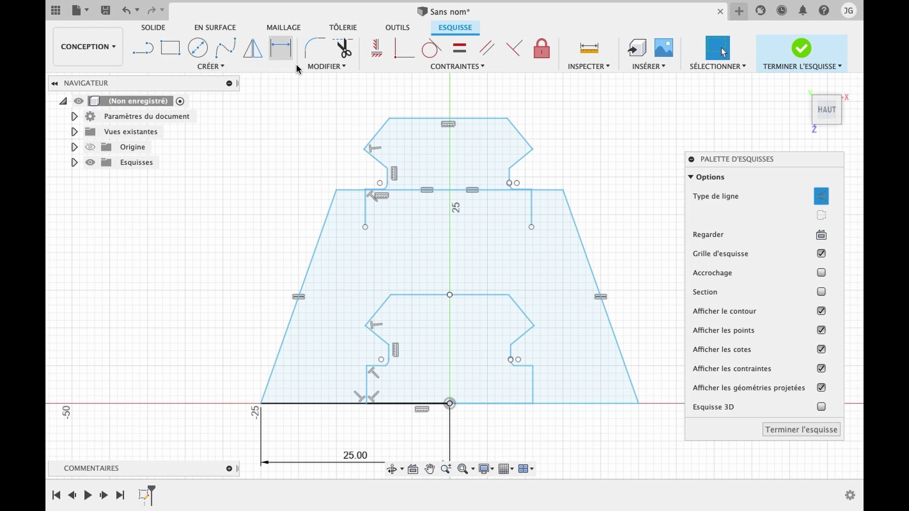
Make a second copy of the inner profile without its two vertical base lines and rotate it 70 degrees.
click(327, 67)
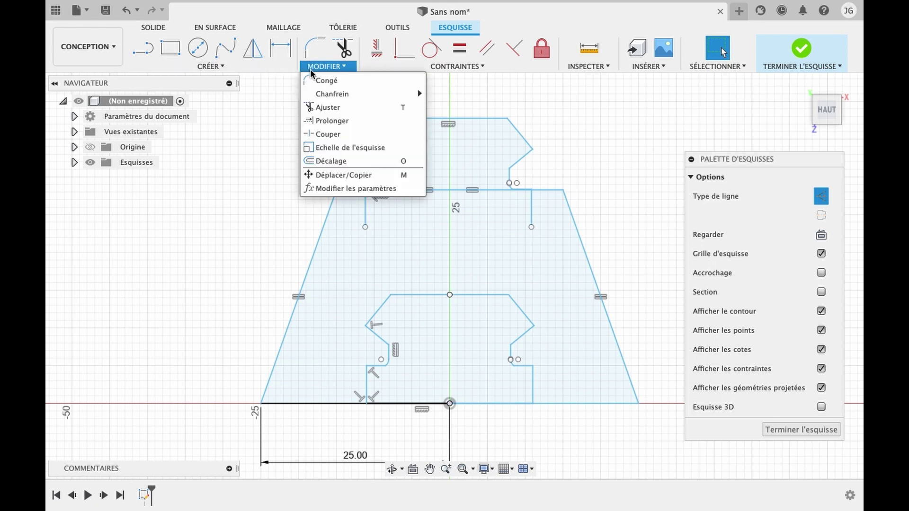
click(333, 176)
mouse_move(335, 266)
mouse_down()
mouse_move(460, 376)
mouse_move(556, 397)
mouse_up()
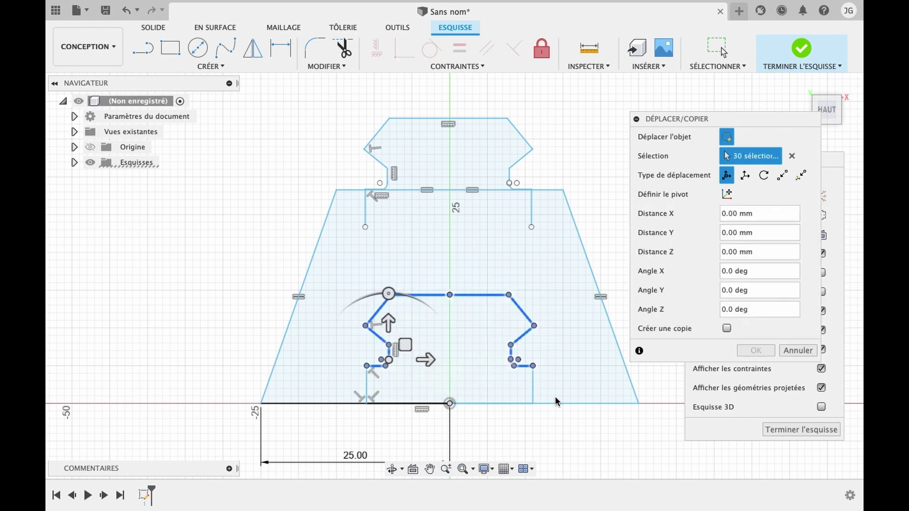
click(368, 380)
click(533, 383)
shift+click(368, 386)
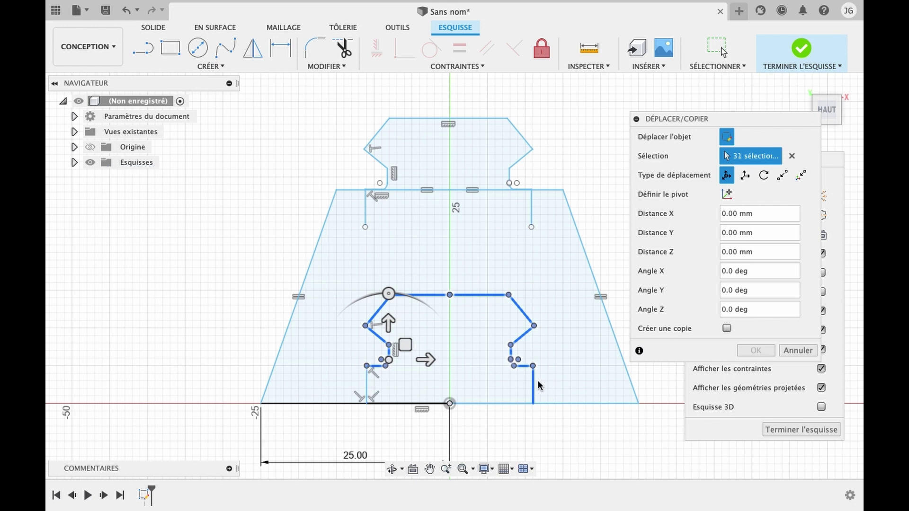
click(727, 329)
mouse_move(383, 324)
mouse_down()
mouse_move(390, 260)
mouse_move(403, 257)
mouse_move(314, 270)
mouse_move(290, 284)
mouse_move(294, 296)
mouse_move(299, 290)
mouse_up()
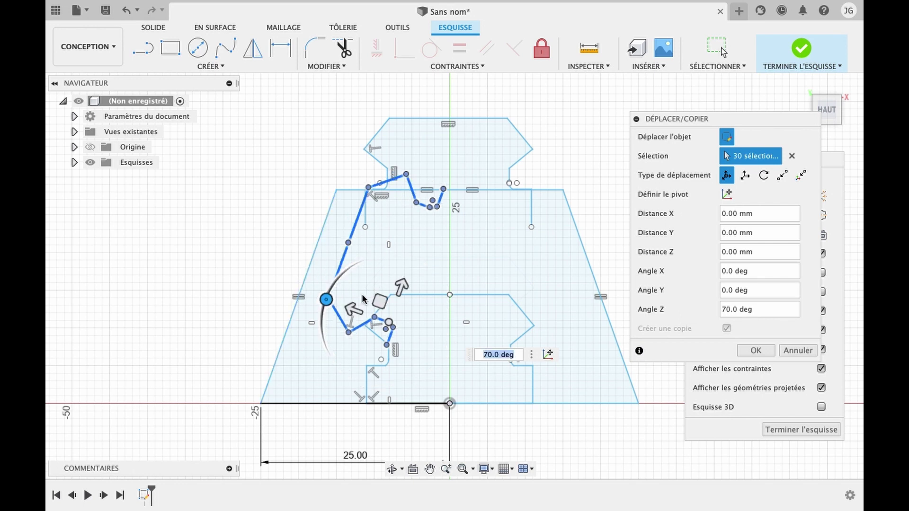
Shift the rotated copy 13 mm in Y and -8 mm in X onto the trapezoid's left sloping side, rotating it 1 degree further.
drag(357, 311, 261, 288)
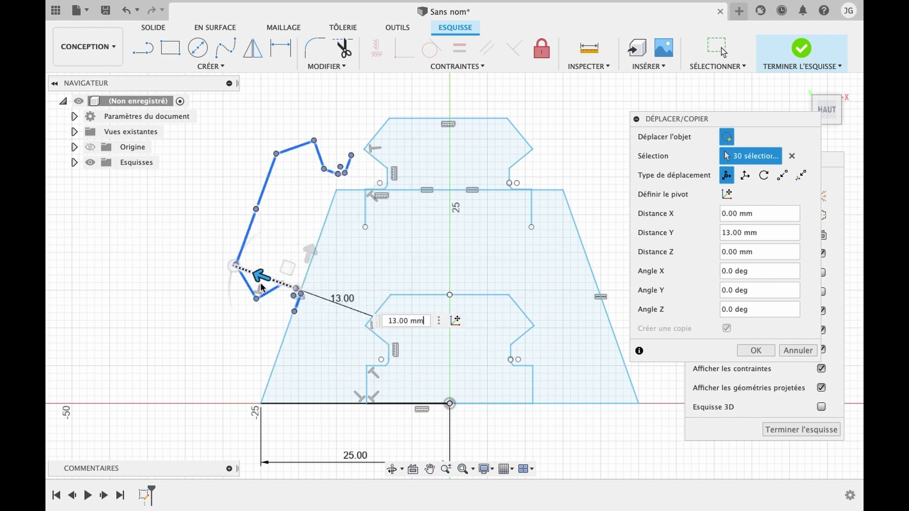
drag(309, 251, 291, 313)
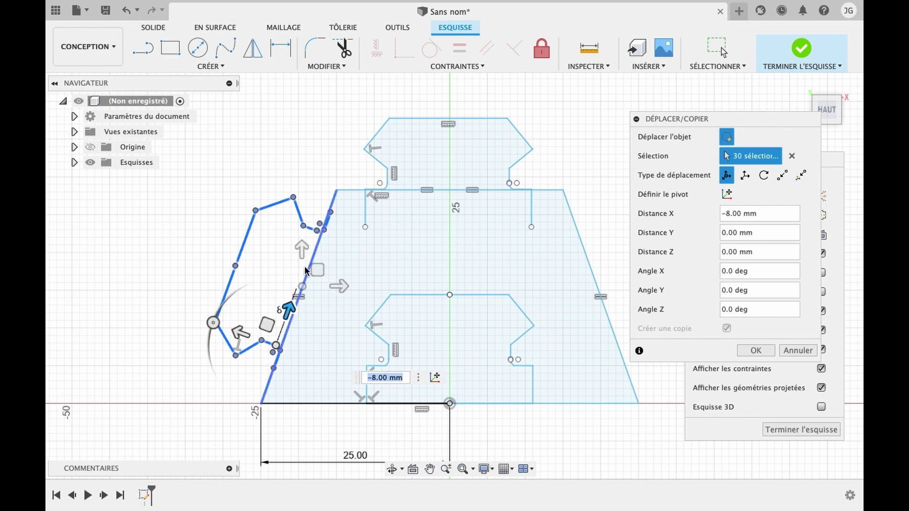
click(212, 325)
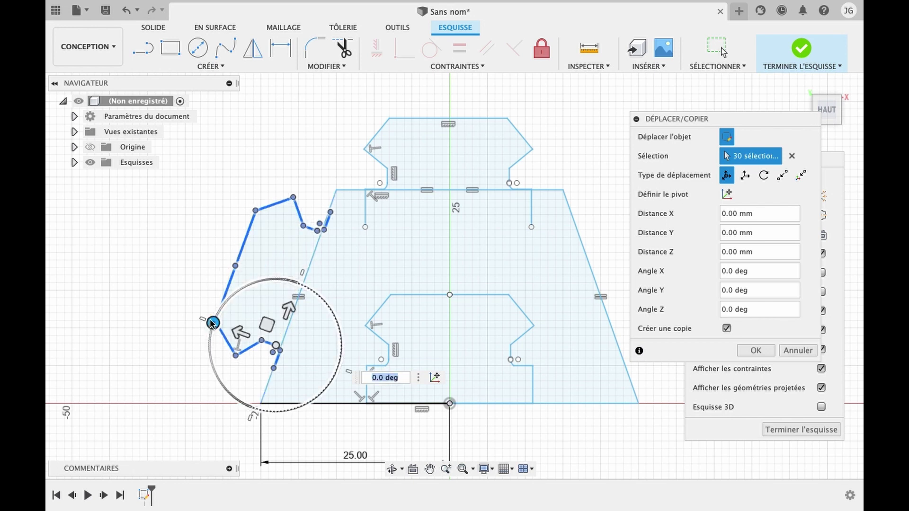
text(1)
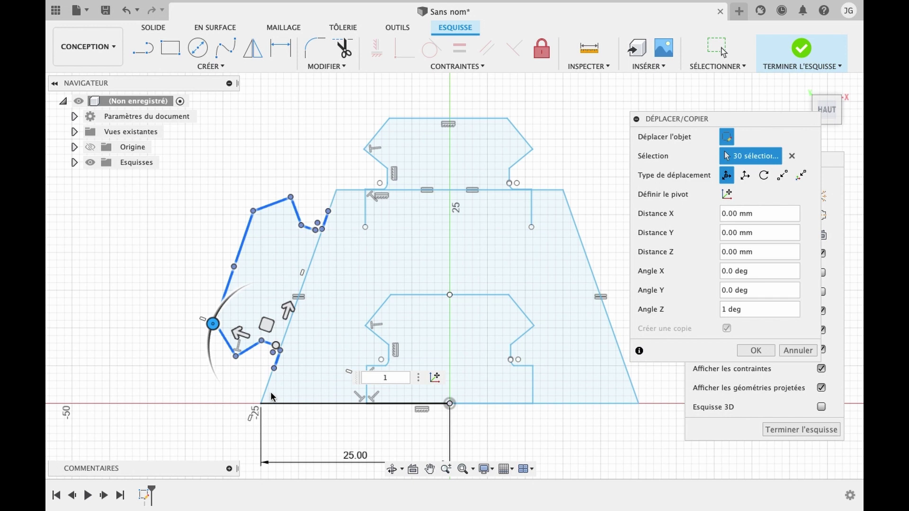
mouse_move(288, 309)
mouse_down()
mouse_move(292, 322)
mouse_move(291, 314)
mouse_up()
key(Return)
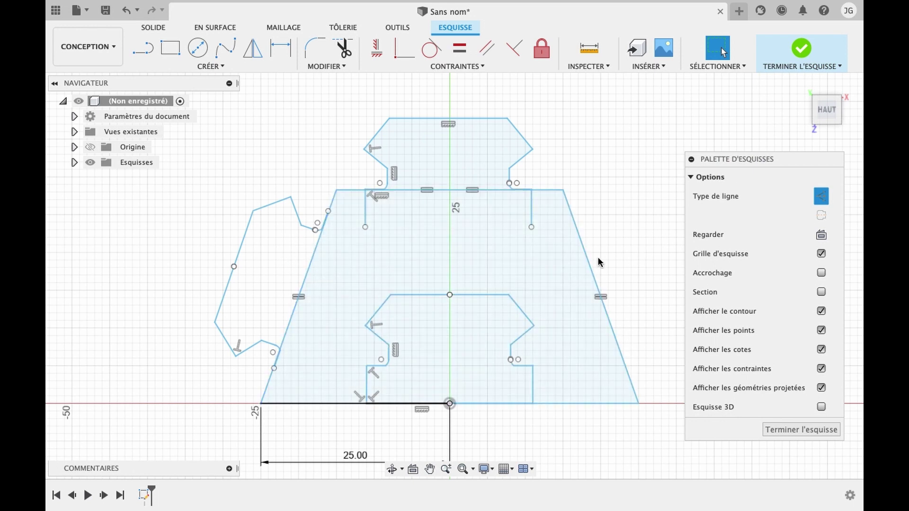
Try to attach the upper end point of the tilted copy's short end line to the trapezoid's left sloping side.
click(255, 54)
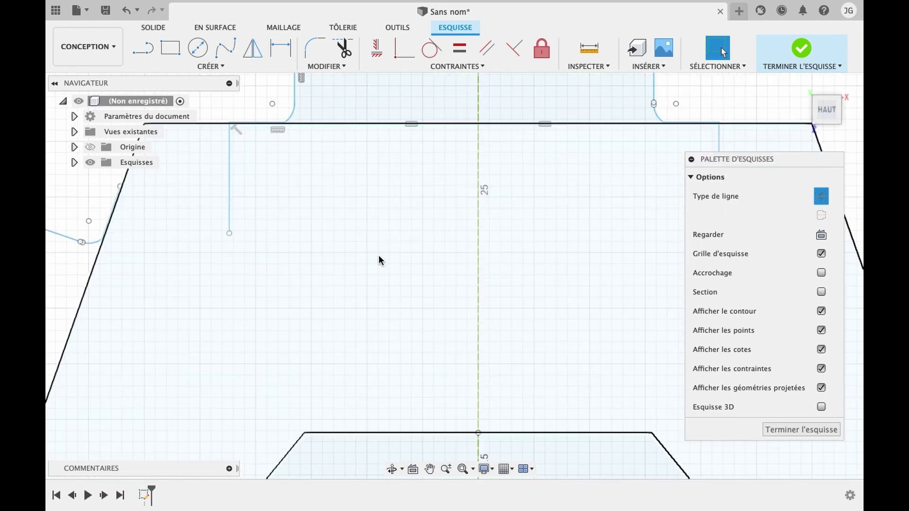
scroll(379, 255, left, 4)
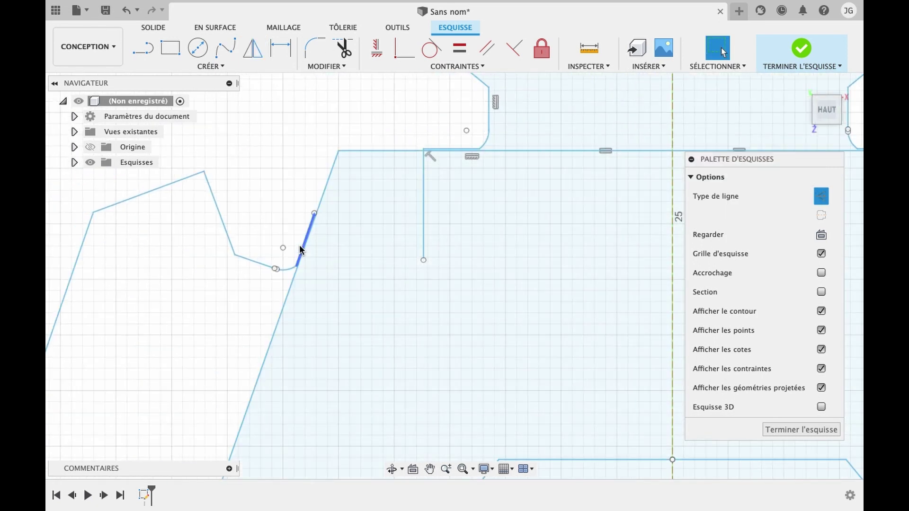
scroll(300, 246, right, 2)
scroll(300, 246, up, 2)
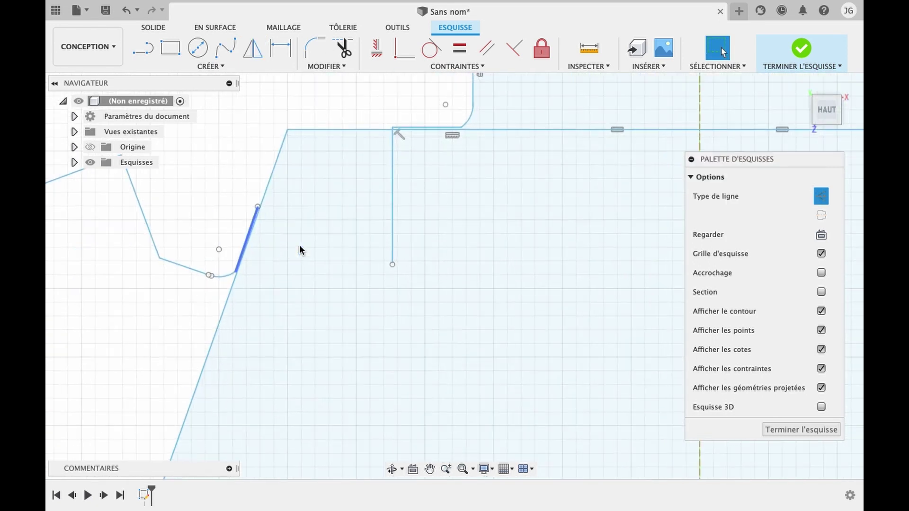
click(258, 209)
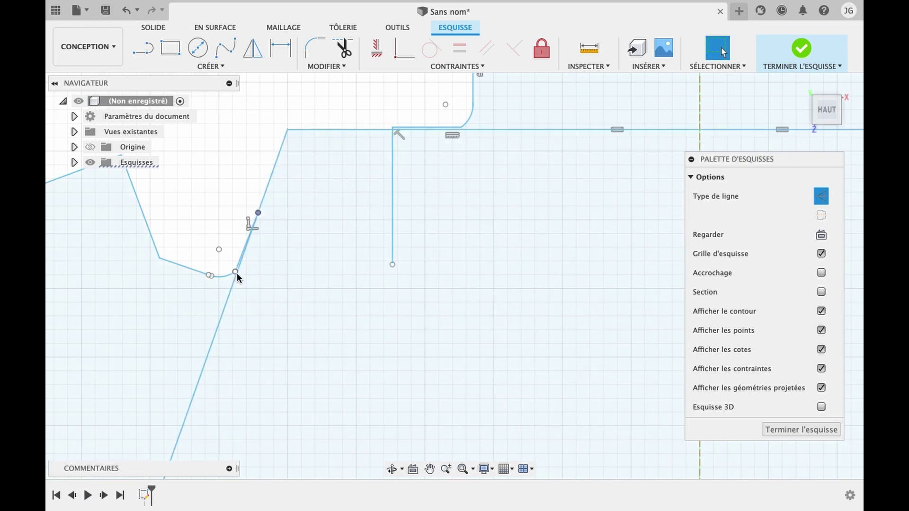
Undo the recent edits to the tilted copy's short end line.
key(super+z)
key(super+z)
key(super+z)
key(super+z)
key(super+z)
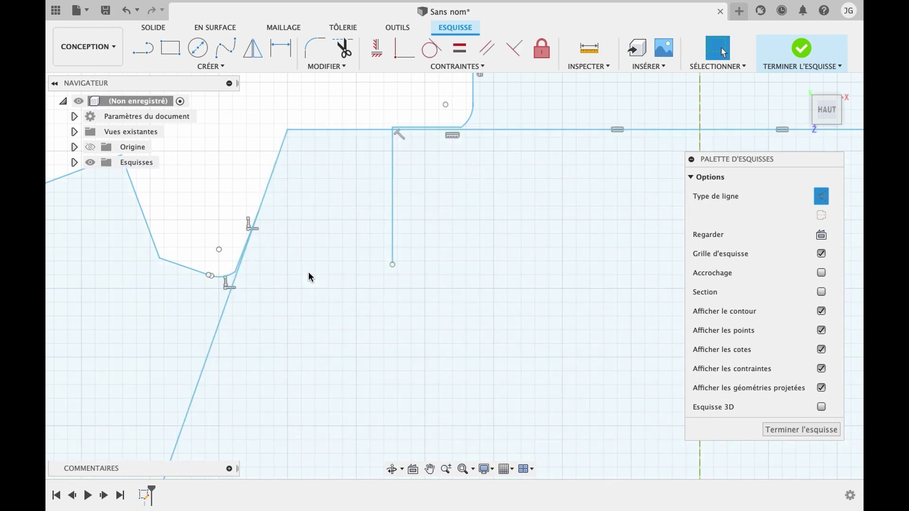
key(super+z)
key(super+z)
key(super+z)
key(super+z)
key(super+z)
key(super+z)
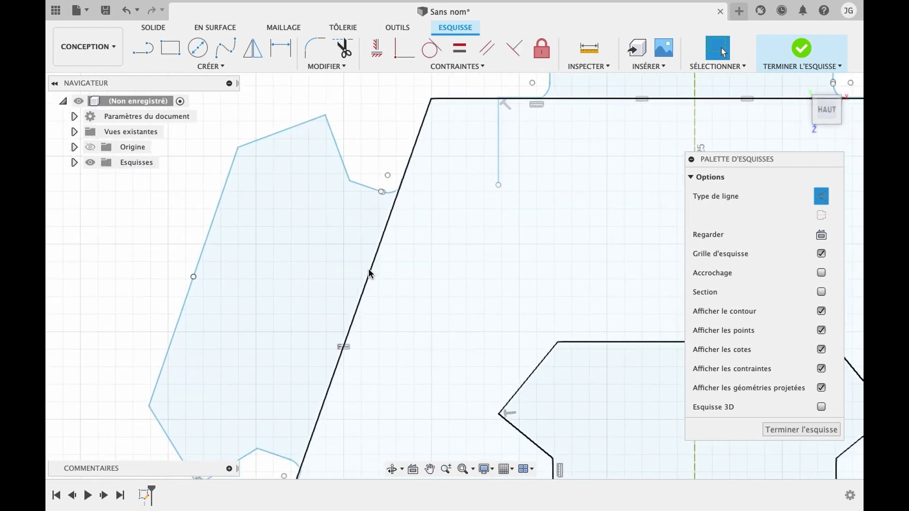
Mirror the ten segments of the tilted profile copy on the trapezoid's left sloping side across the vertical construction centerline.
click(254, 48)
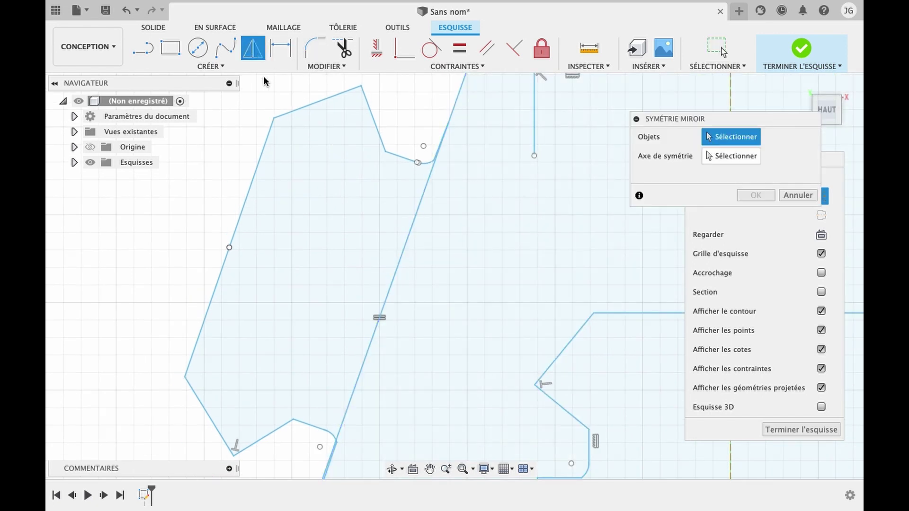
click(427, 165)
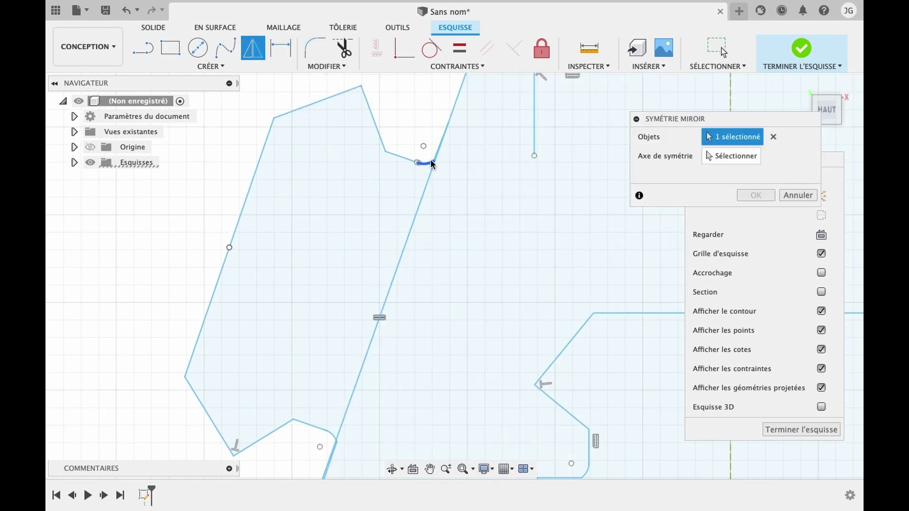
click(402, 157)
click(378, 134)
click(328, 101)
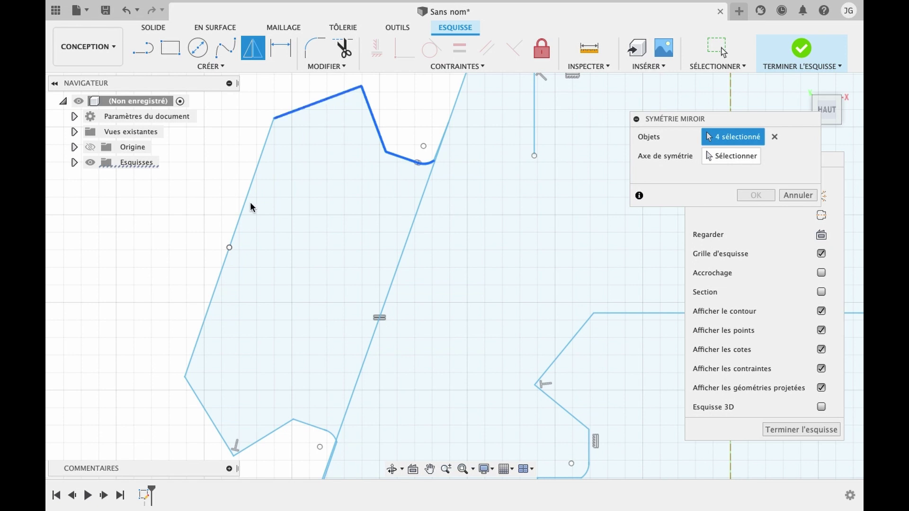
click(245, 206)
click(207, 337)
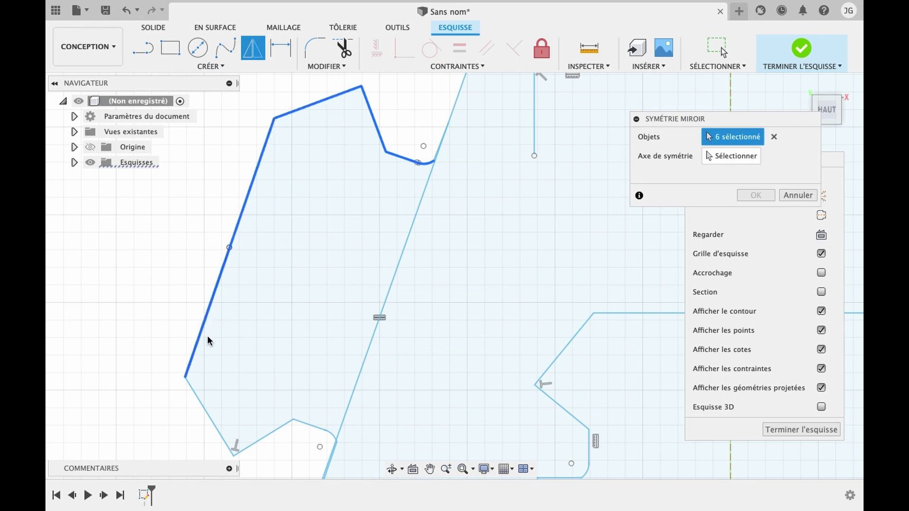
click(211, 422)
click(274, 432)
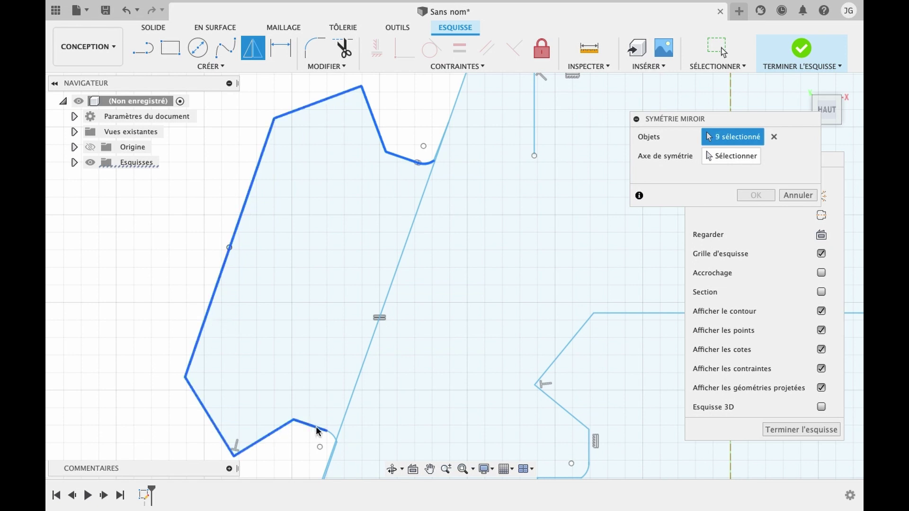
click(333, 436)
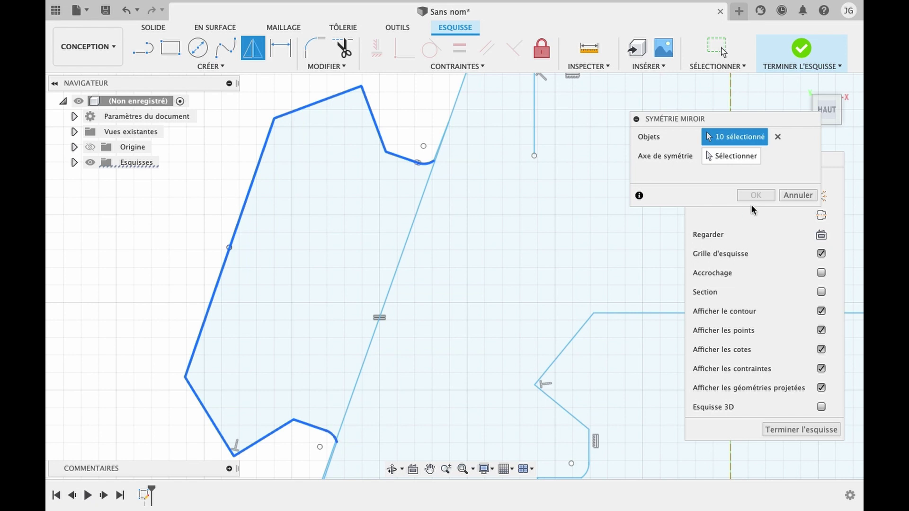
click(734, 156)
click(729, 93)
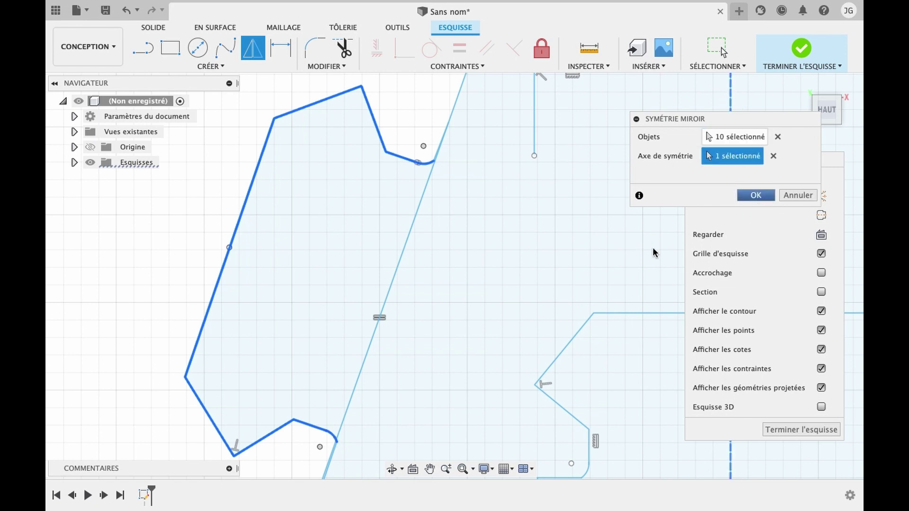
scroll(663, 274, down, 4)
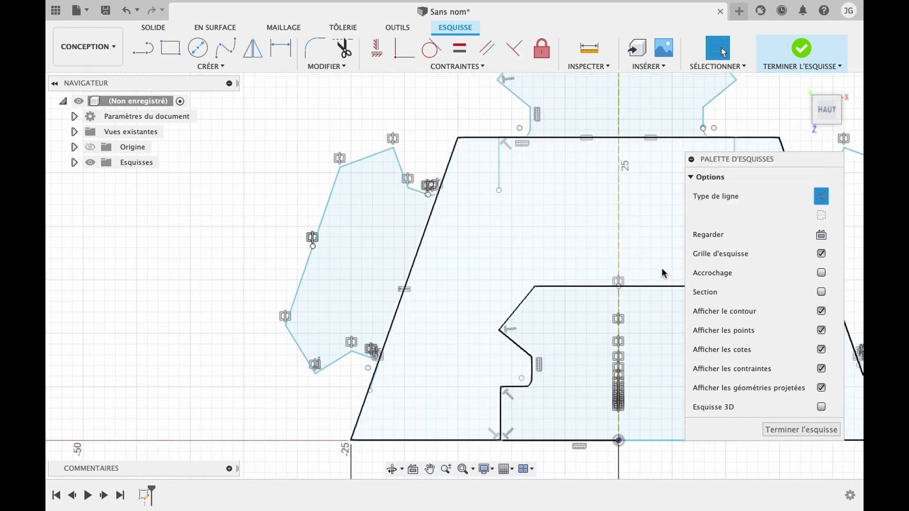
Move the free end of the mirrored copy's upper arc onto the trapezoid's right sloping side.
scroll(663, 274, right, 6)
scroll(663, 272, down, 2)
scroll(623, 308, up, 8)
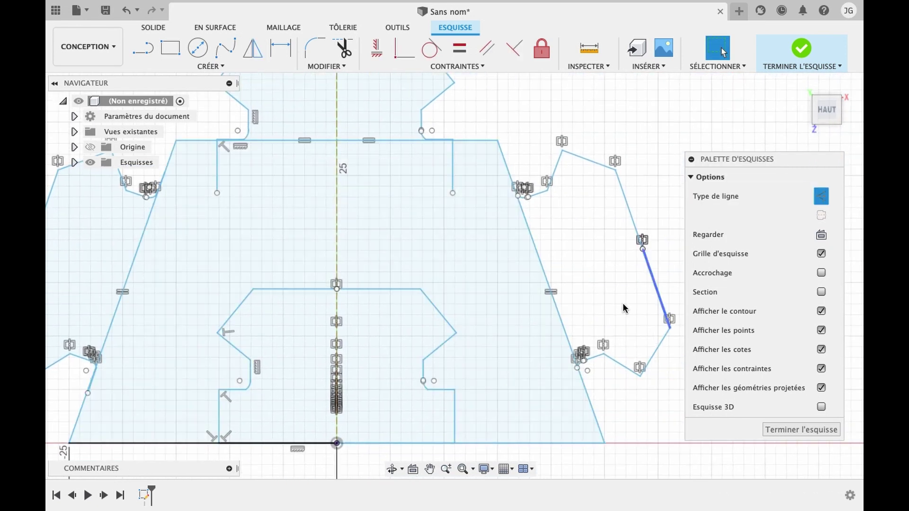
scroll(601, 342, right, 1)
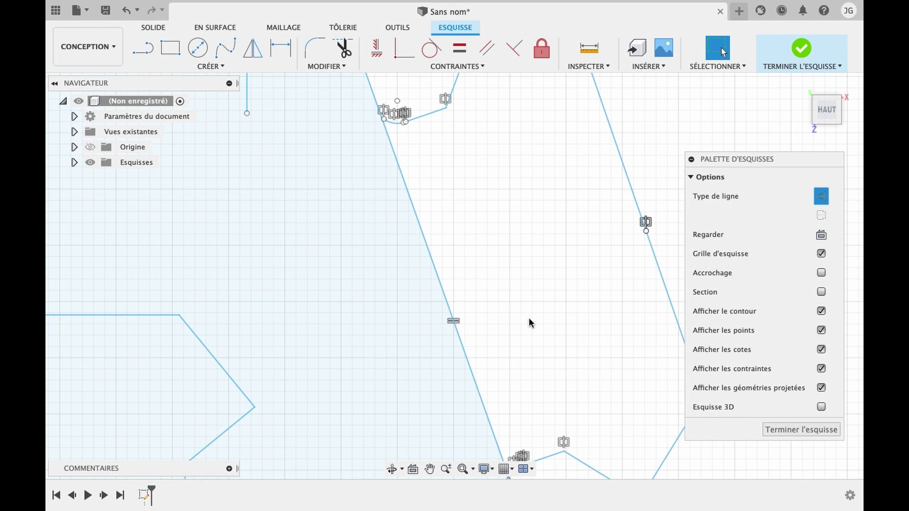
scroll(530, 317, down, 5)
scroll(530, 317, right, 5)
scroll(469, 313, right, 1)
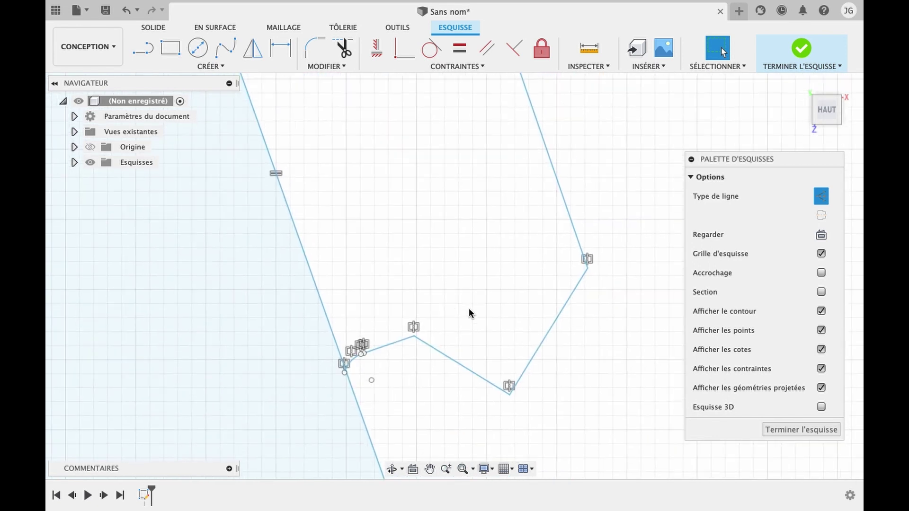
scroll(469, 313, up, 5)
scroll(469, 313, right, 2)
scroll(469, 313, down, 1)
scroll(468, 313, left, 2)
scroll(442, 320, right, 3)
scroll(284, 343, up, 5)
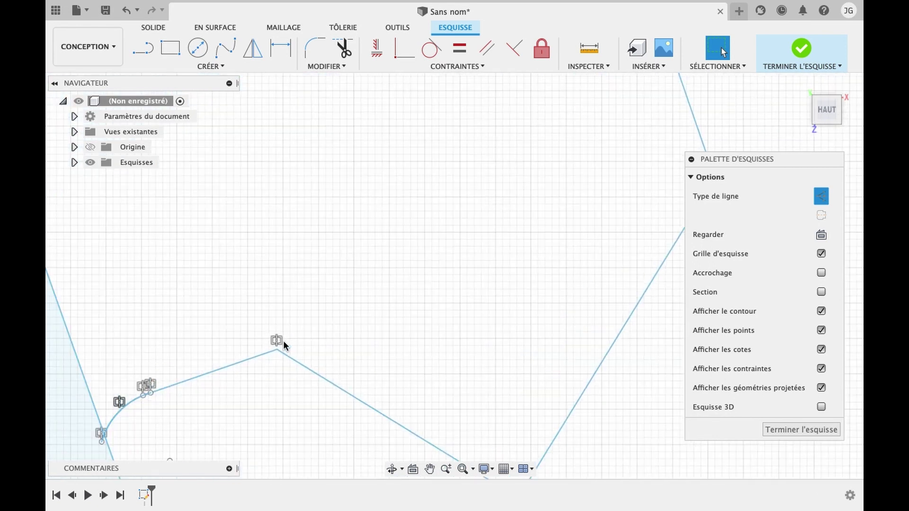
scroll(284, 340, down, 2)
scroll(284, 340, left, 2)
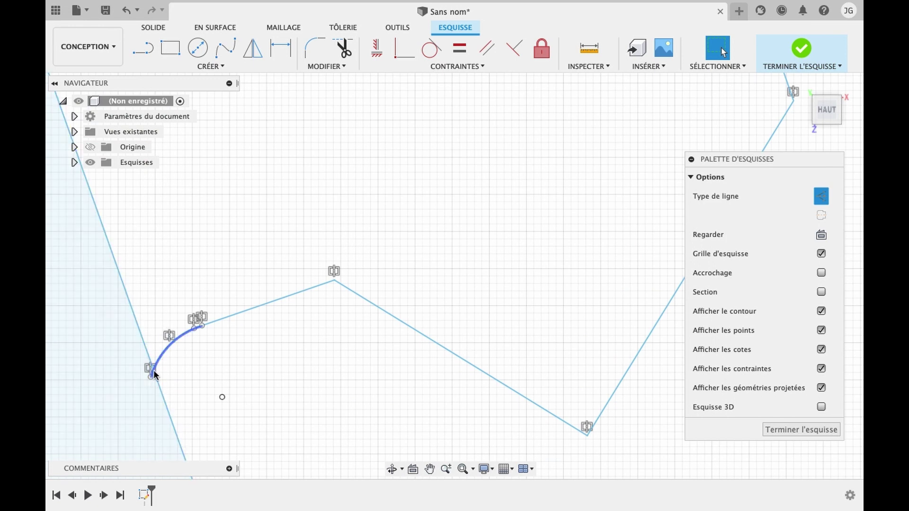
scroll(231, 258, up, 10)
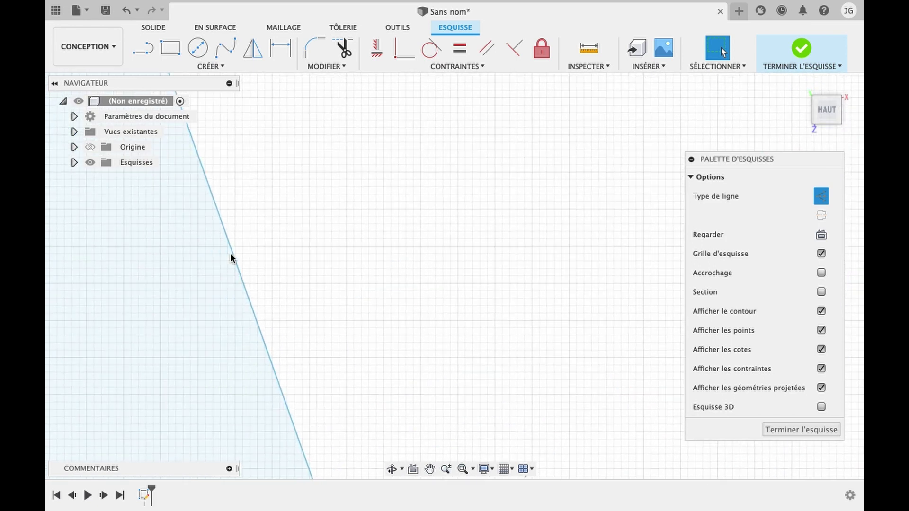
scroll(231, 254, down, 5)
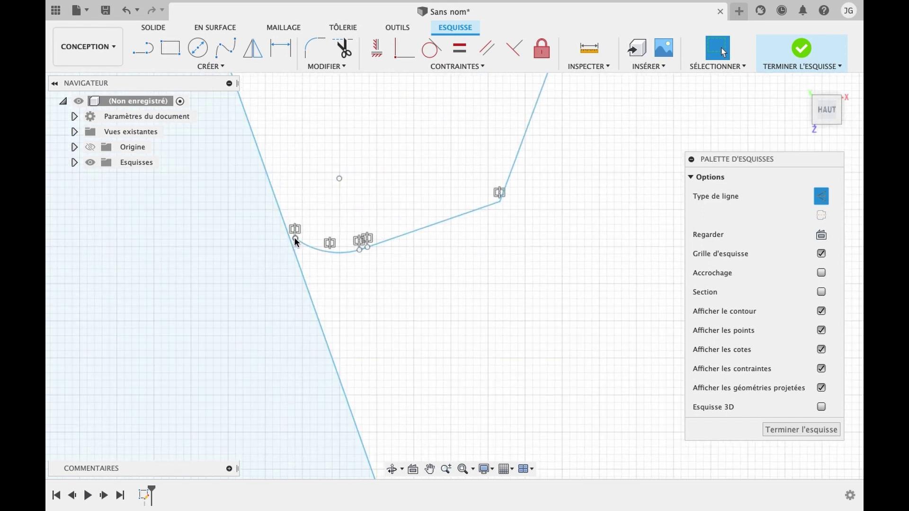
drag(292, 238, 290, 239)
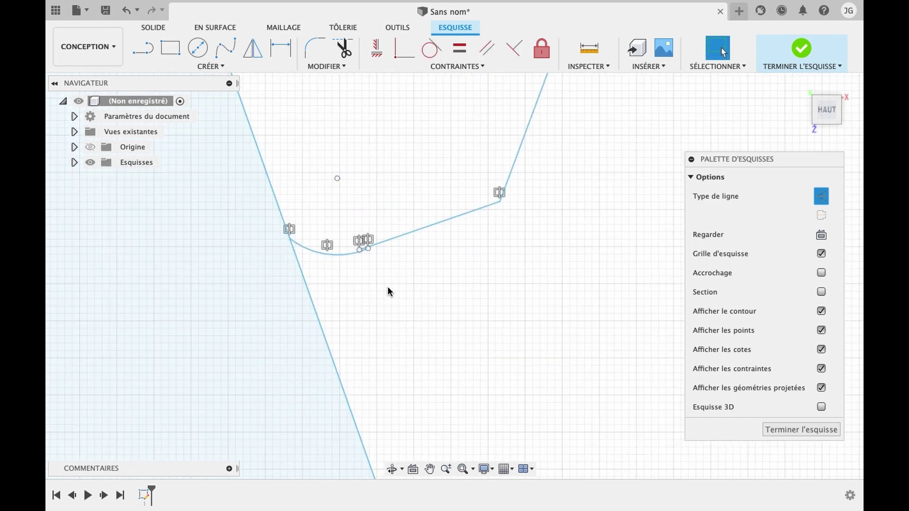
Join the other end of the mirrored copy's upper arc to the adjacent short line's end point, closing the profile.
scroll(387, 287, down, 3)
scroll(528, 275, down, 6)
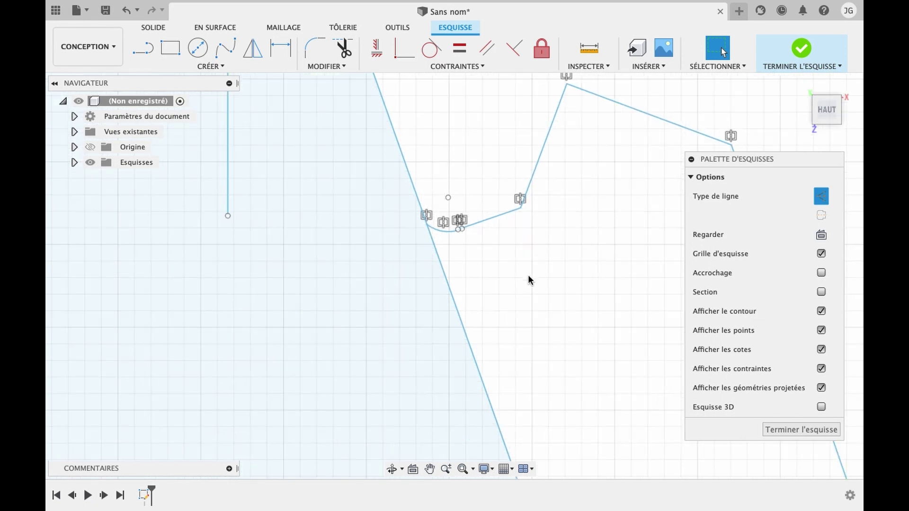
scroll(528, 274, right, 3)
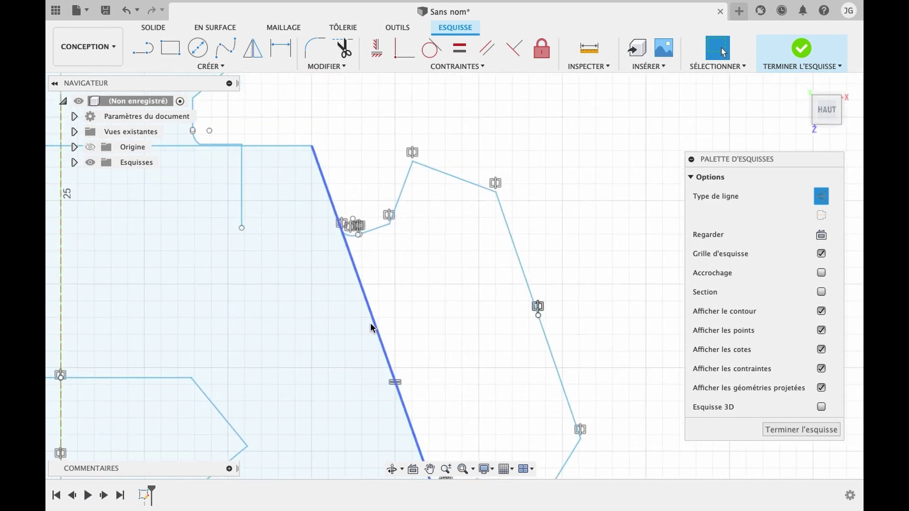
scroll(370, 232, right, 5)
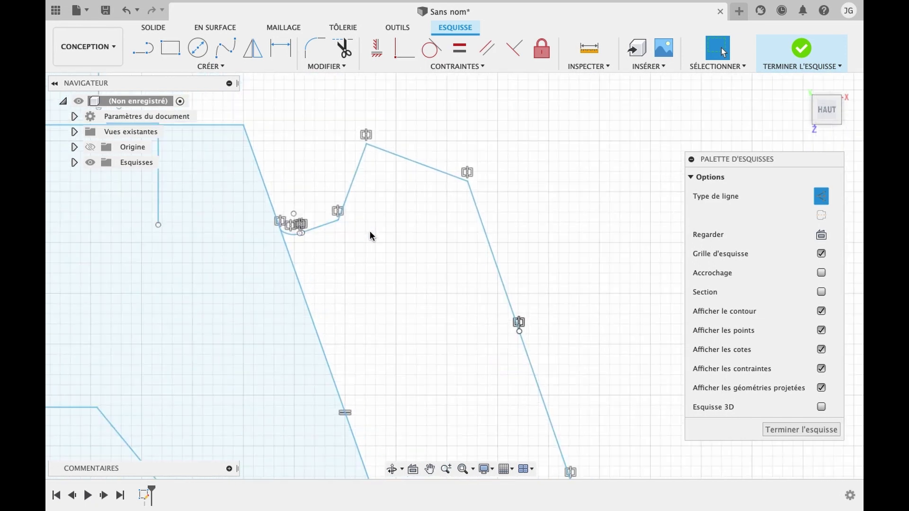
scroll(370, 232, right, 3)
scroll(370, 233, up, 4)
scroll(370, 232, down, 3)
scroll(369, 232, left, 5)
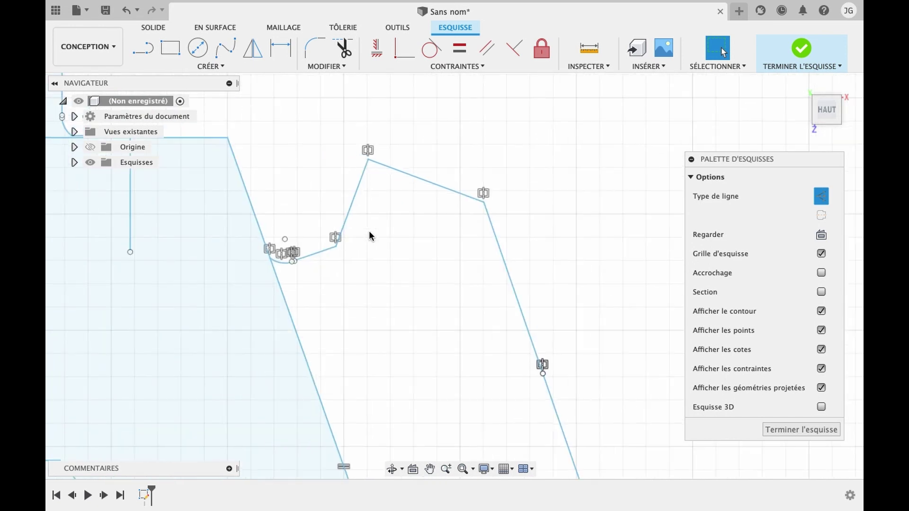
scroll(369, 233, right, 2)
scroll(370, 232, up, 3)
scroll(286, 184, right, 3)
scroll(286, 183, up, 5)
scroll(286, 184, right, 2)
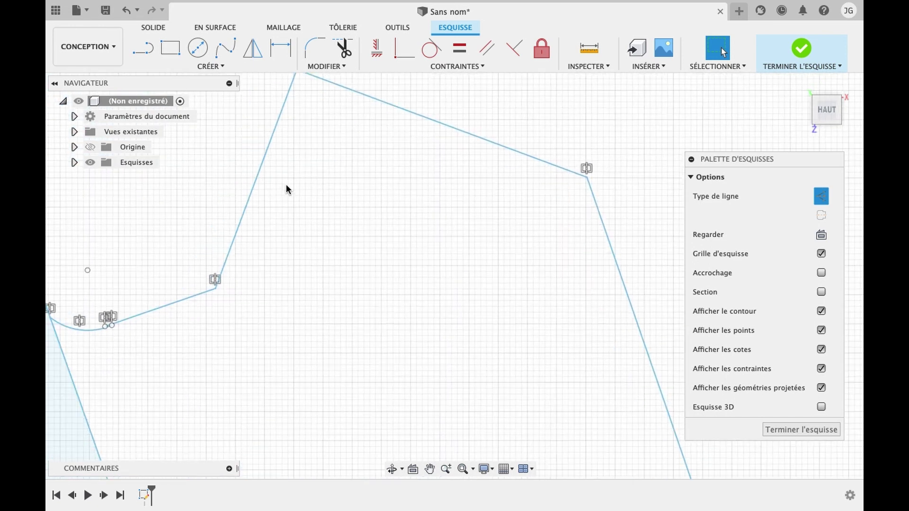
scroll(286, 184, down, 3)
scroll(286, 184, left, 5)
scroll(286, 184, right, 5)
scroll(286, 184, up, 5)
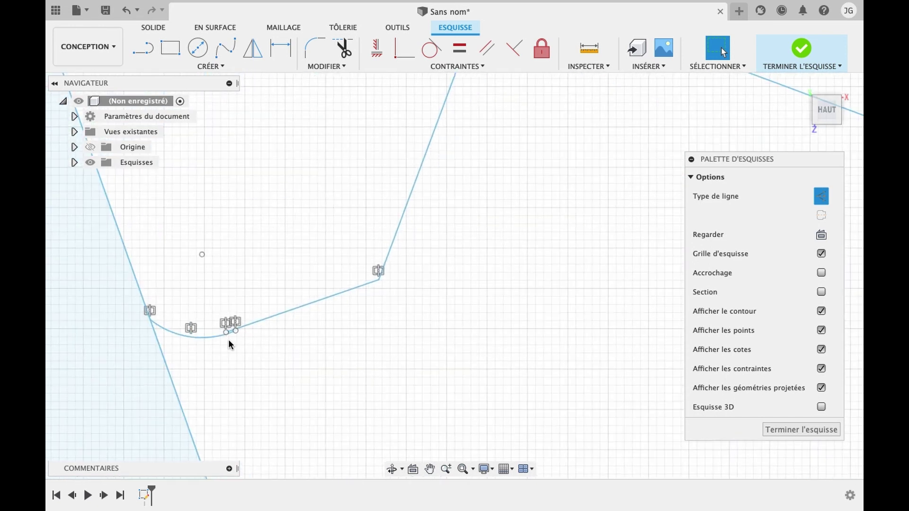
drag(226, 333, 238, 331)
scroll(342, 371, down, 4)
scroll(342, 371, left, 3)
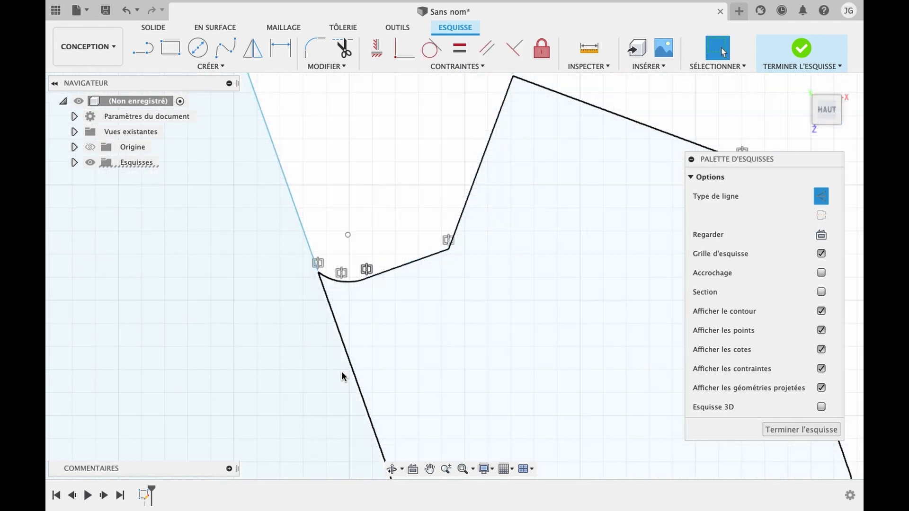
Draw a 2 mm vertical line downward from the trapezoid's lower-left corner.
scroll(496, 327, down, 6)
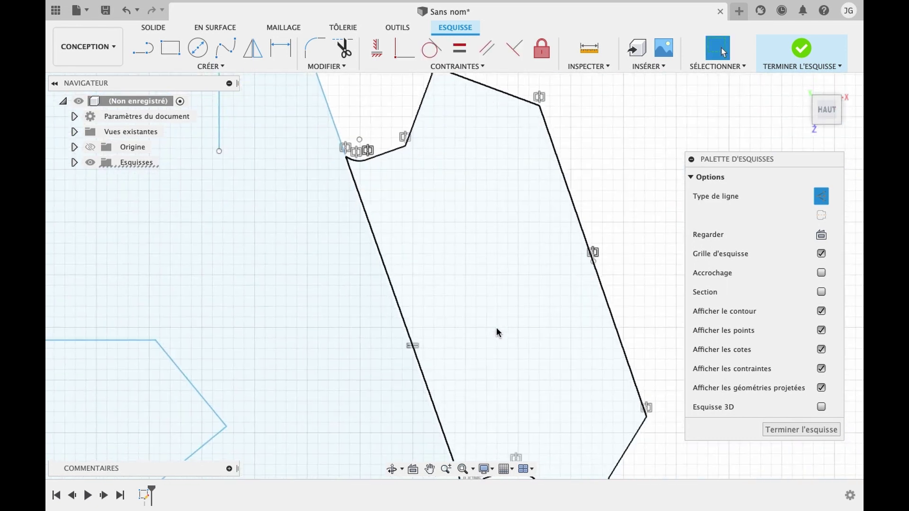
scroll(497, 328, down, 6)
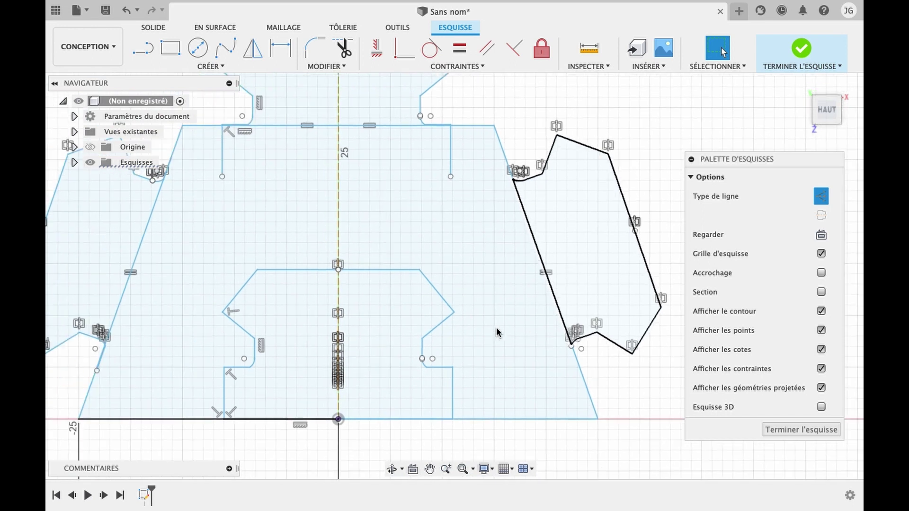
scroll(496, 328, down, 2)
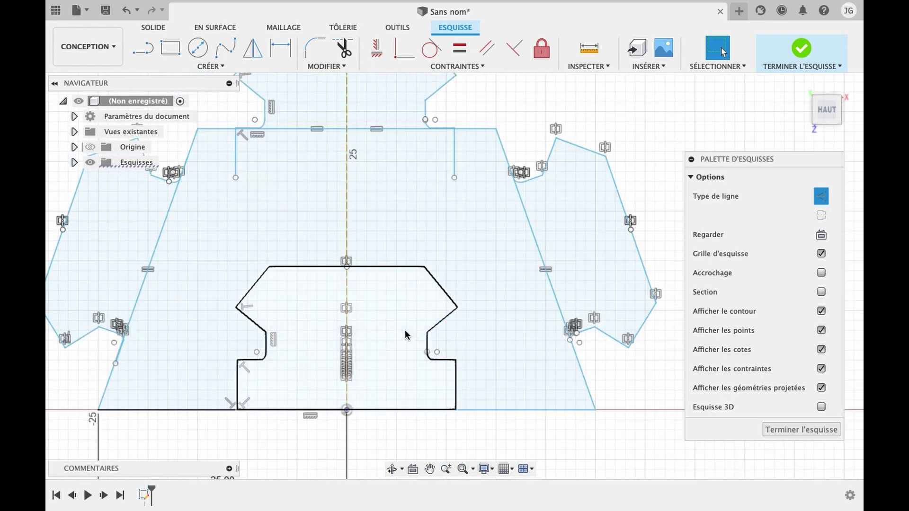
scroll(404, 330, down, 4)
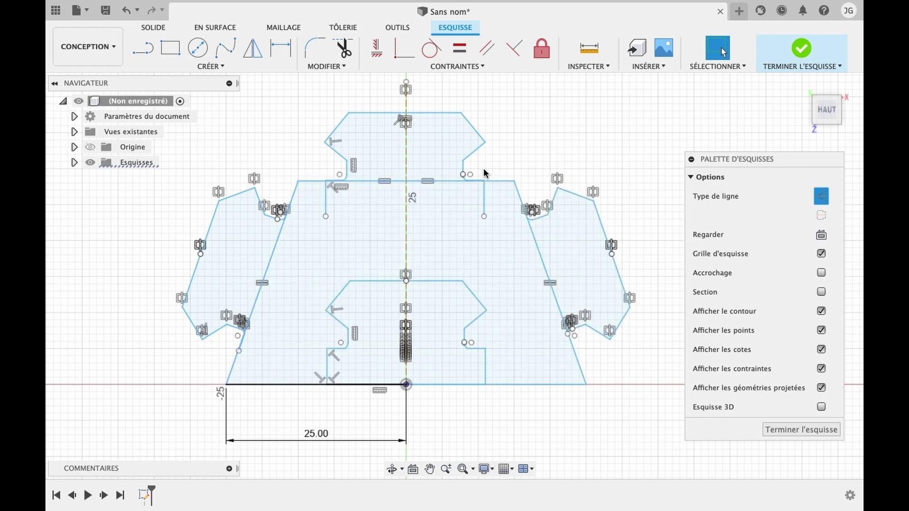
key(l)
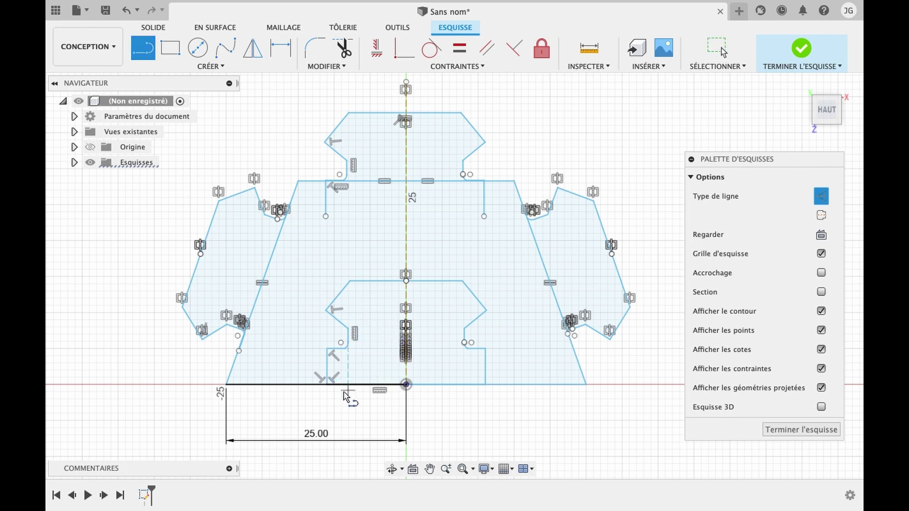
click(227, 385)
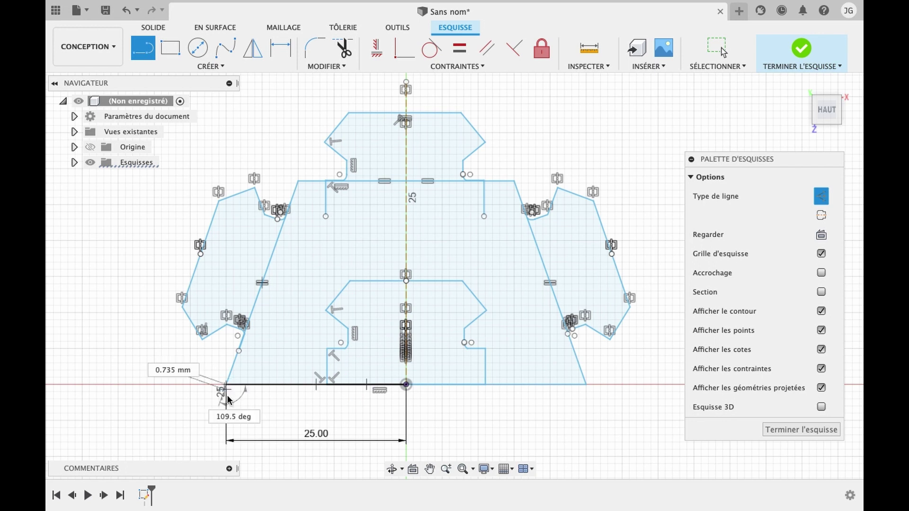
text(2)
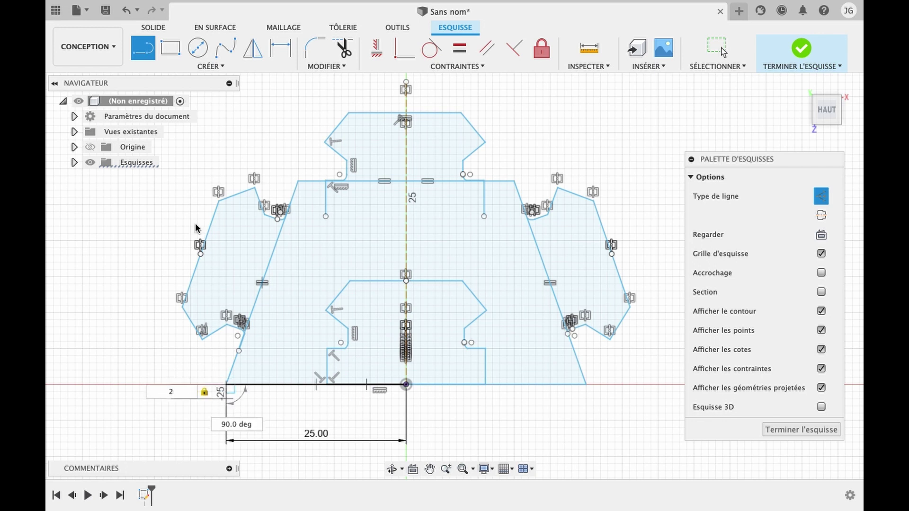
key(Return)
Draw a 16 mm horizontal line toward the centerline from the lower end of the short vertical line.
click(144, 49)
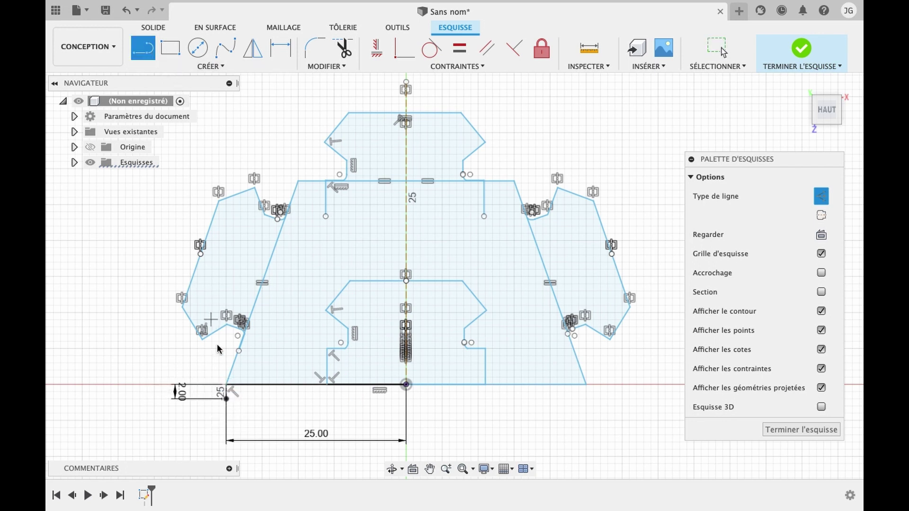
click(226, 399)
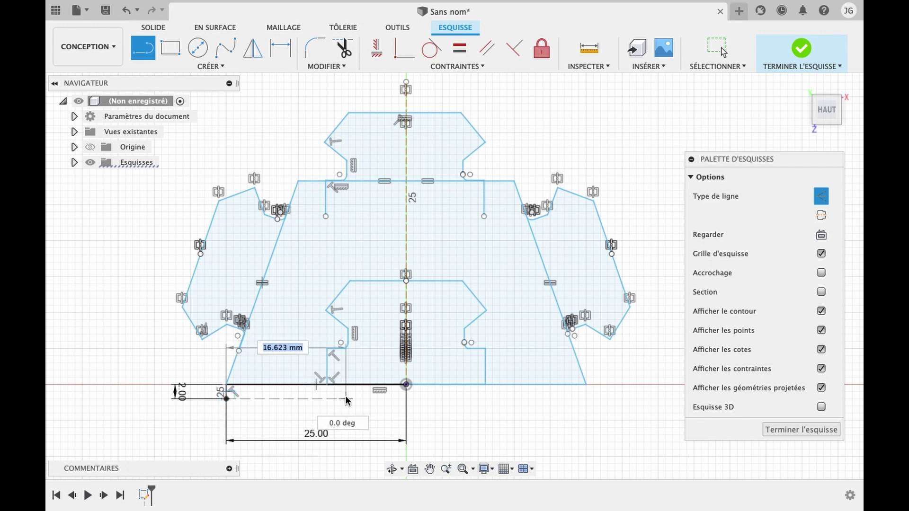
text(16)
key(Return)
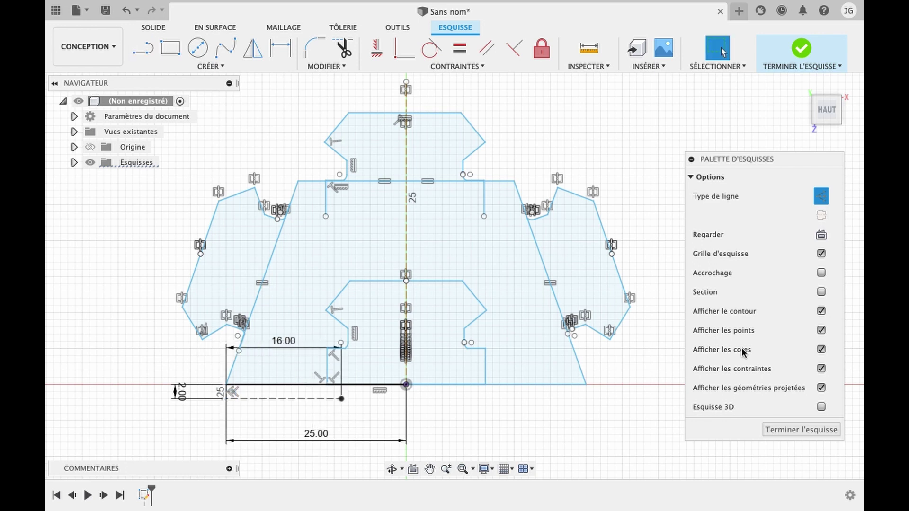
Convert the horizontal line below the trapezoid's base from construction to a normal sketch line.
click(821, 197)
click(821, 197)
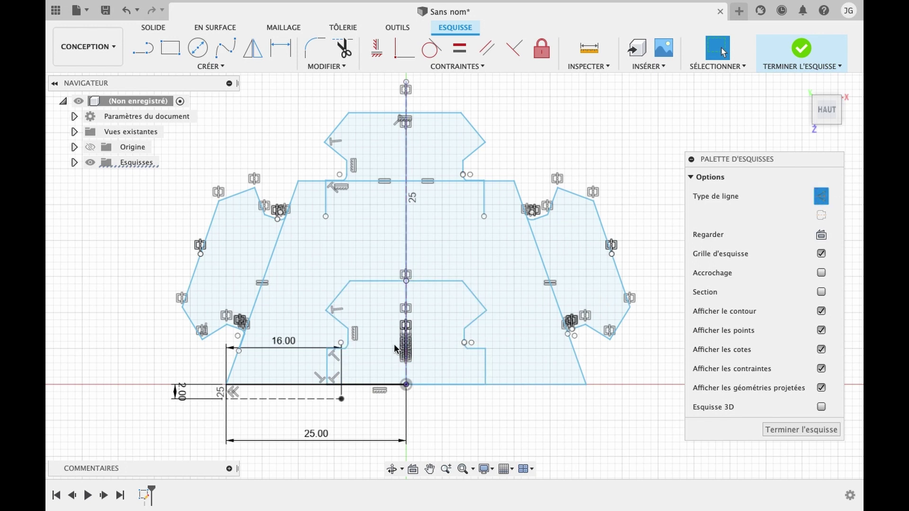
click(320, 400)
click(822, 196)
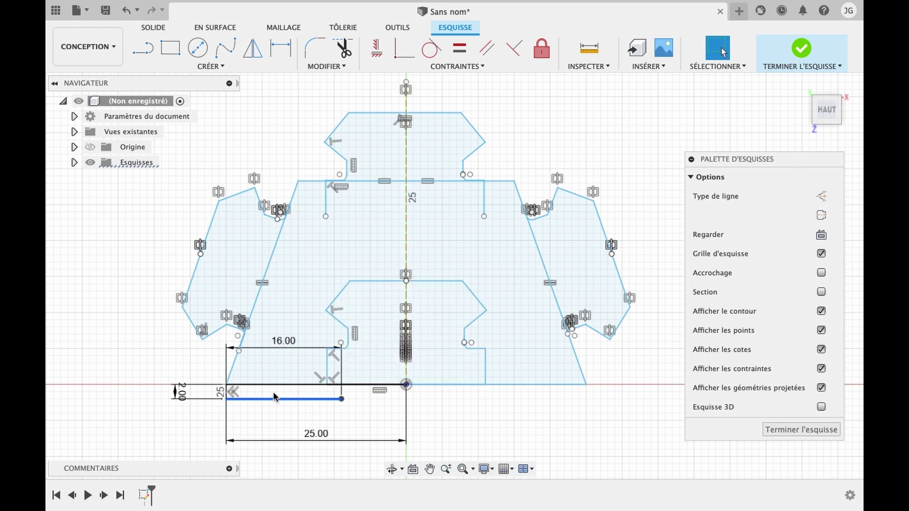
Convert the short vertical line below the trapezoid's lower-left corner from construction to a normal sketch line.
scroll(227, 394, up, 5)
scroll(225, 395, down, 3)
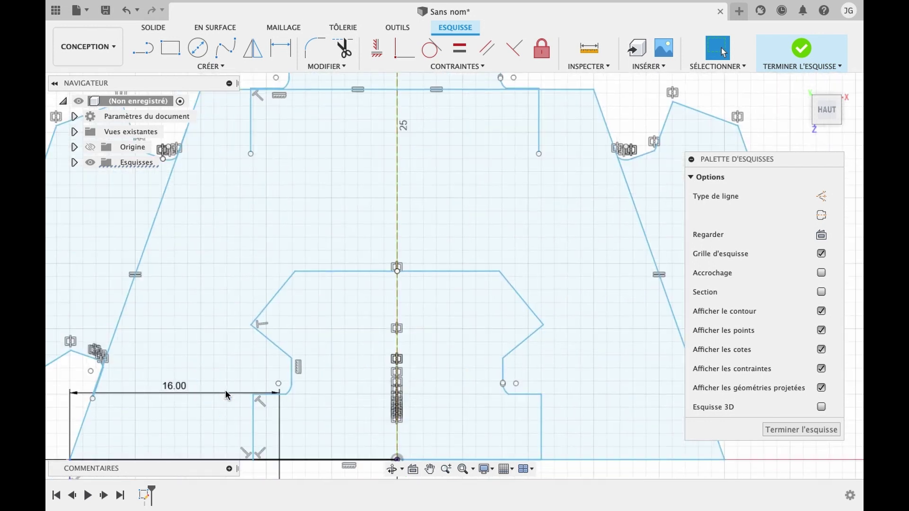
middle_drag(58, 429, 140, 385)
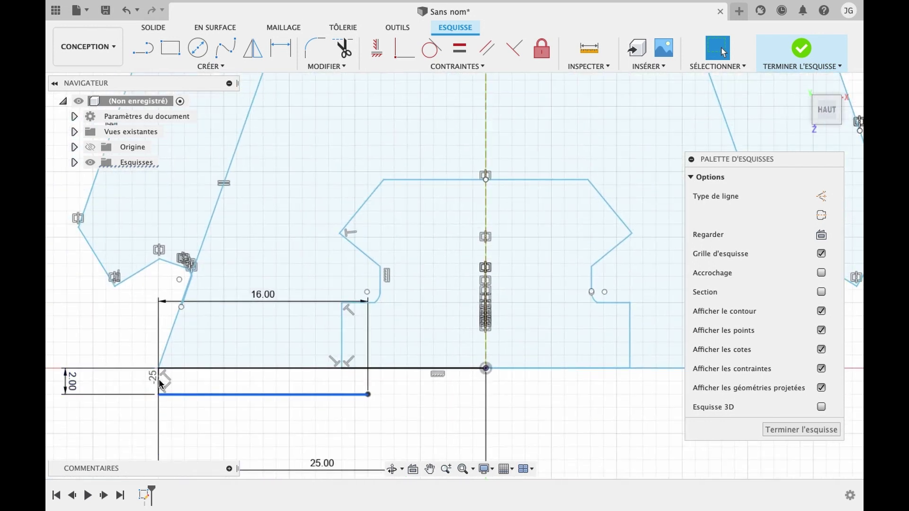
click(160, 384)
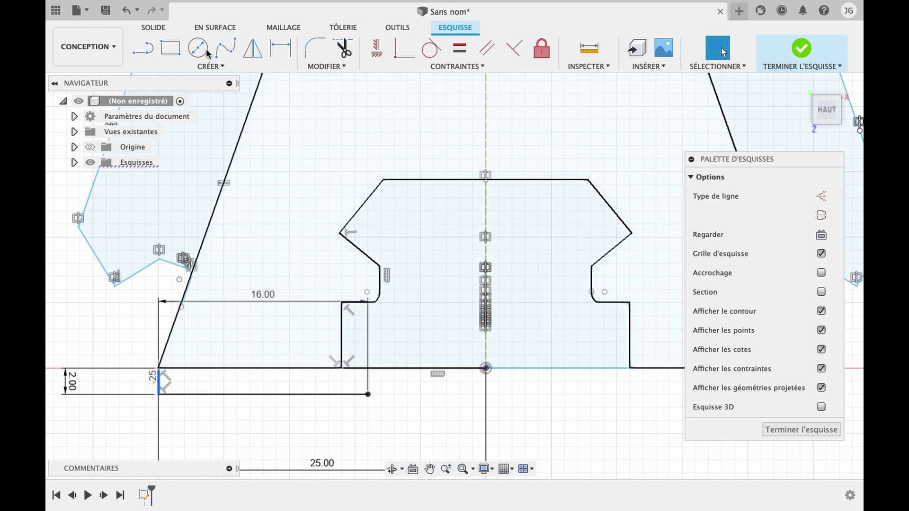
Try to close the strip's inner end with a line from its lower-right end point up to the trapezoid's base.
key(l)
click(368, 394)
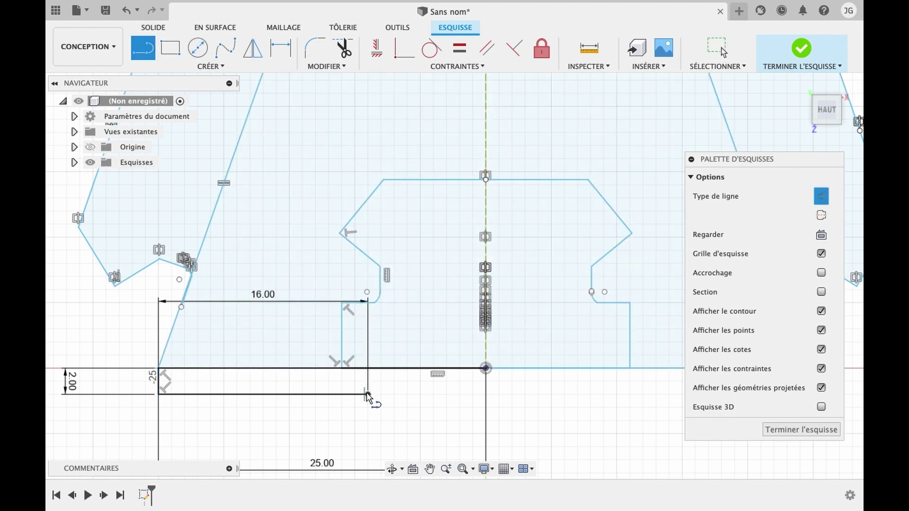
click(368, 368)
key(Escape)
mouse_move(616, 10)
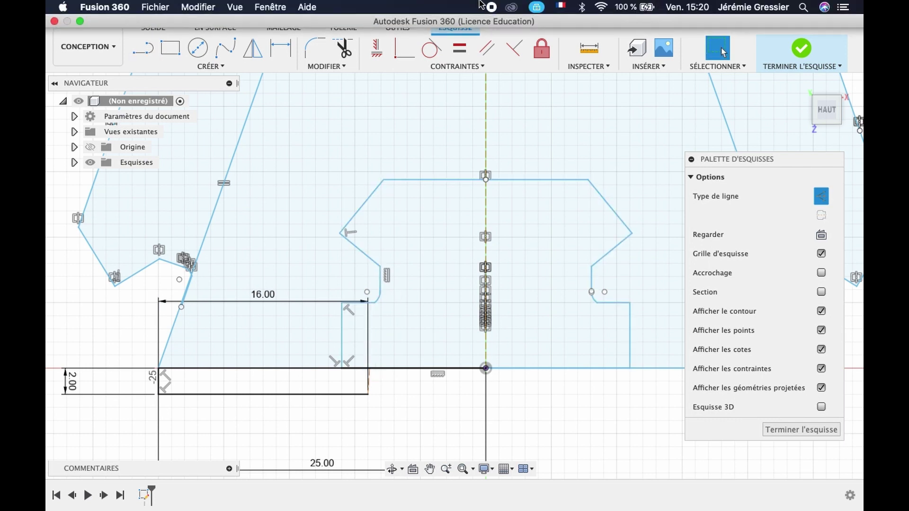
Close the strip's inner end with a 2 mm line at 90° up to the base, and make it a normal sketch line.
scroll(290, 114, up, 3)
click(143, 47)
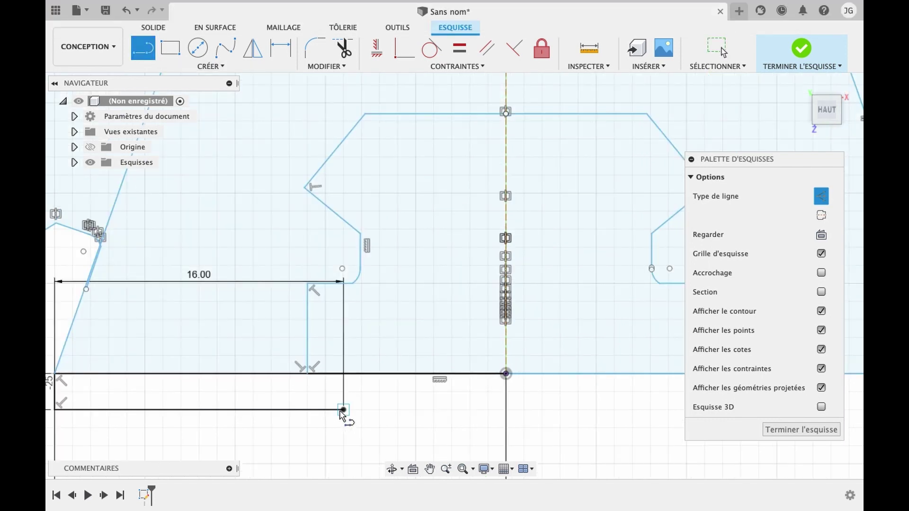
click(343, 410)
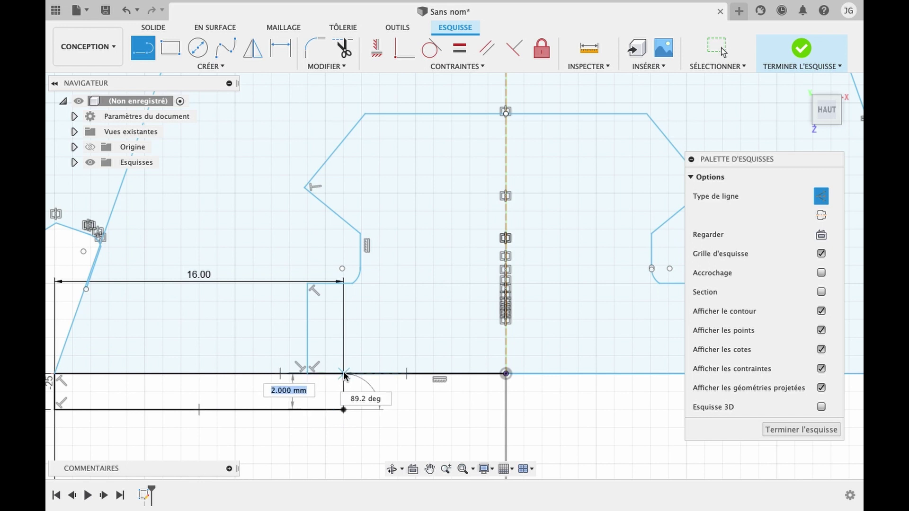
key(Tab)
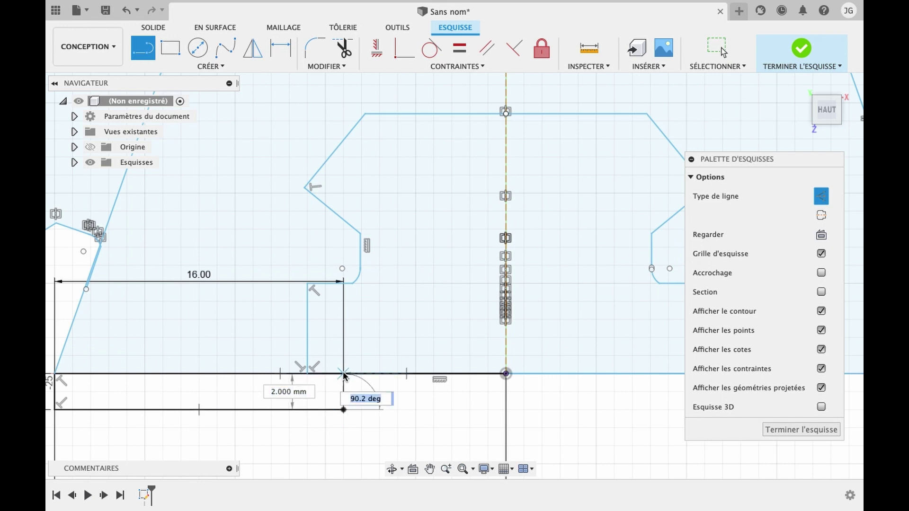
text(90)
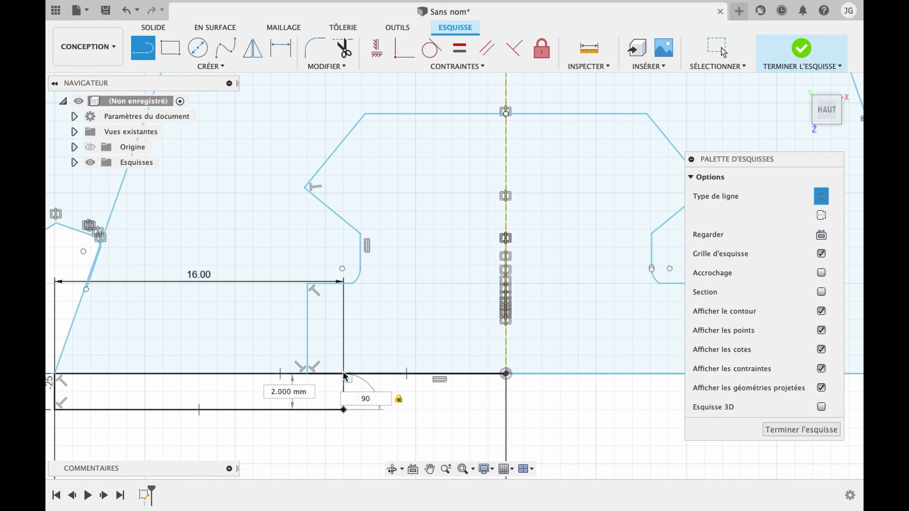
key(Return)
key(Escape)
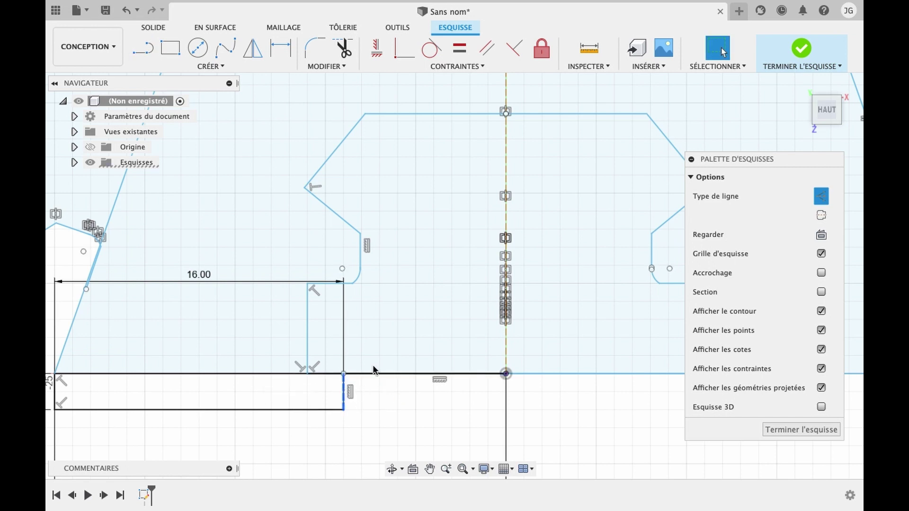
click(823, 196)
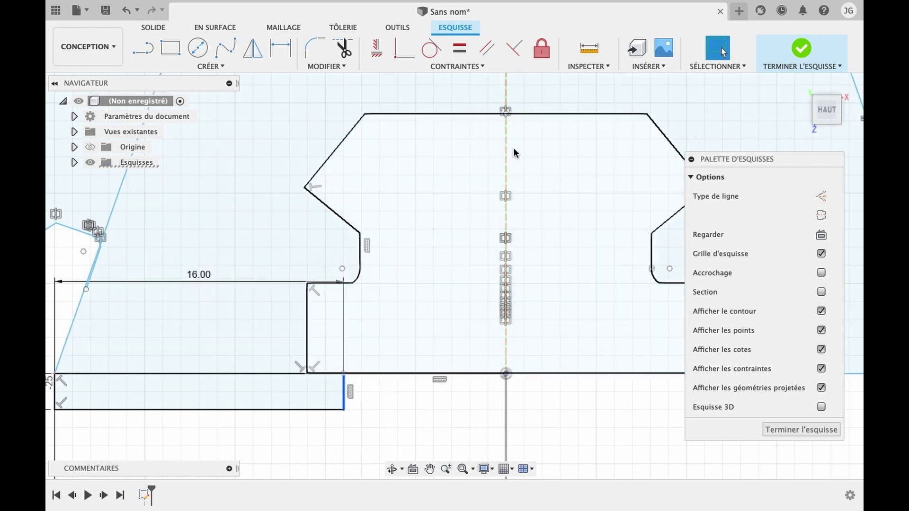
Mirror the strip's two short vertical lines and its lower horizontal line across the vertical centerline.
scroll(462, 238, down, 2)
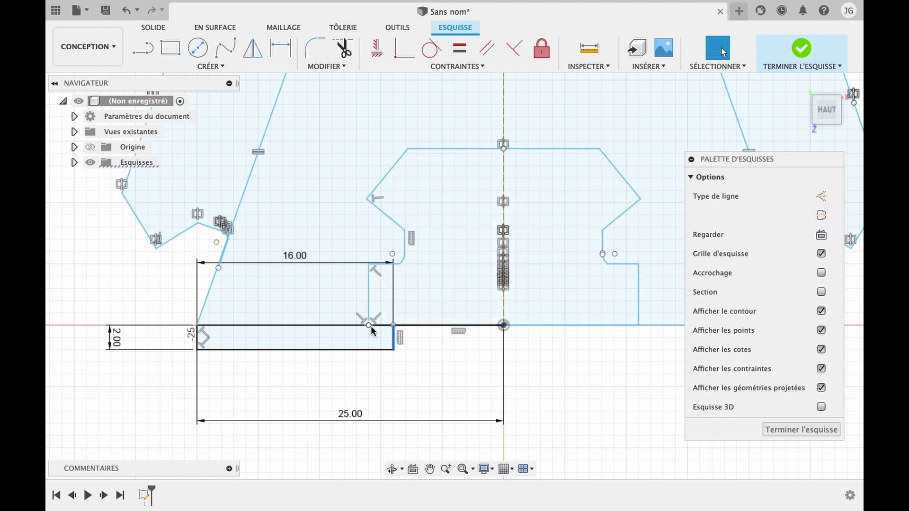
scroll(371, 326, down, 3)
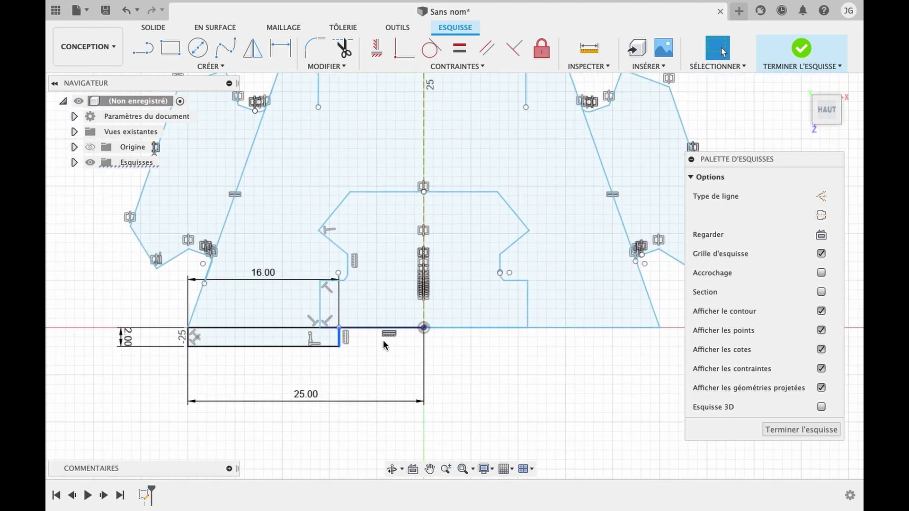
click(253, 47)
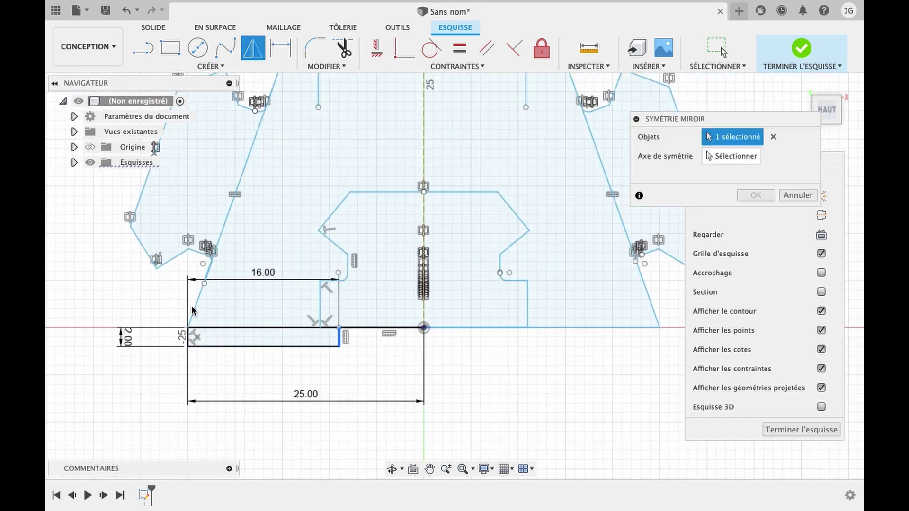
click(188, 338)
click(218, 345)
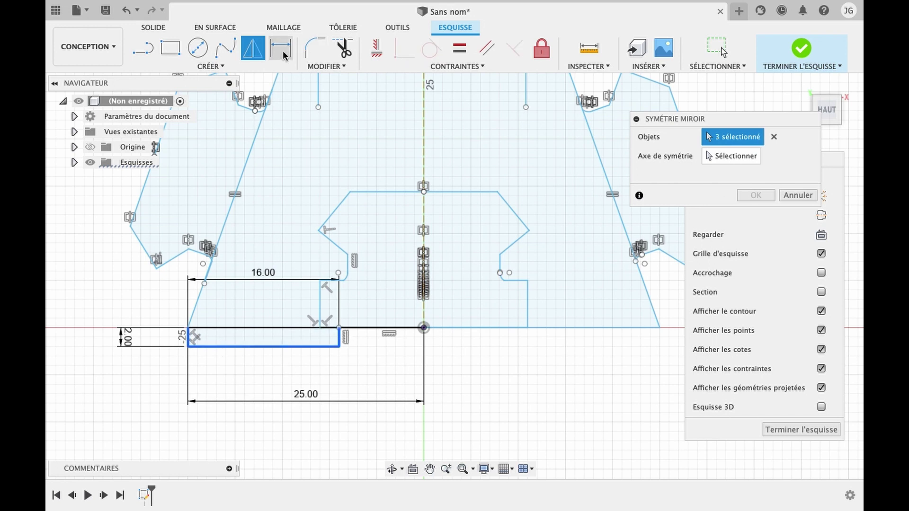
click(715, 156)
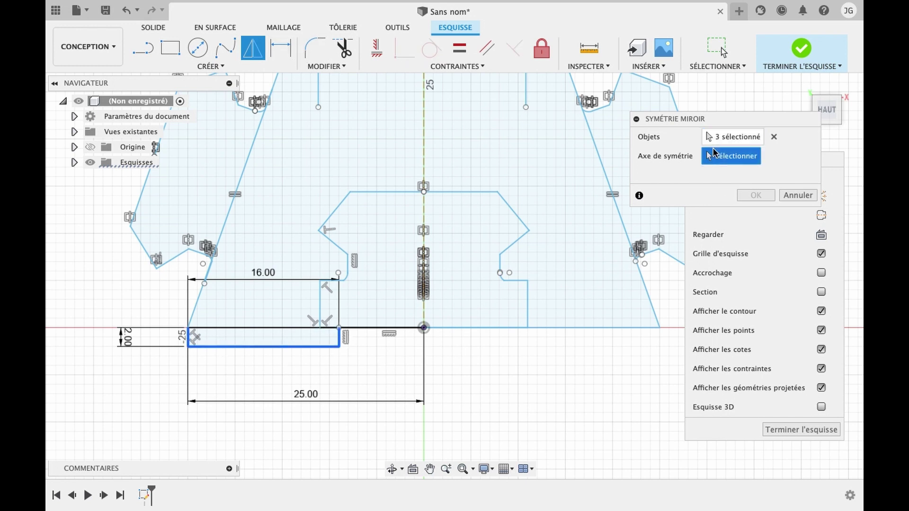
click(425, 148)
click(757, 195)
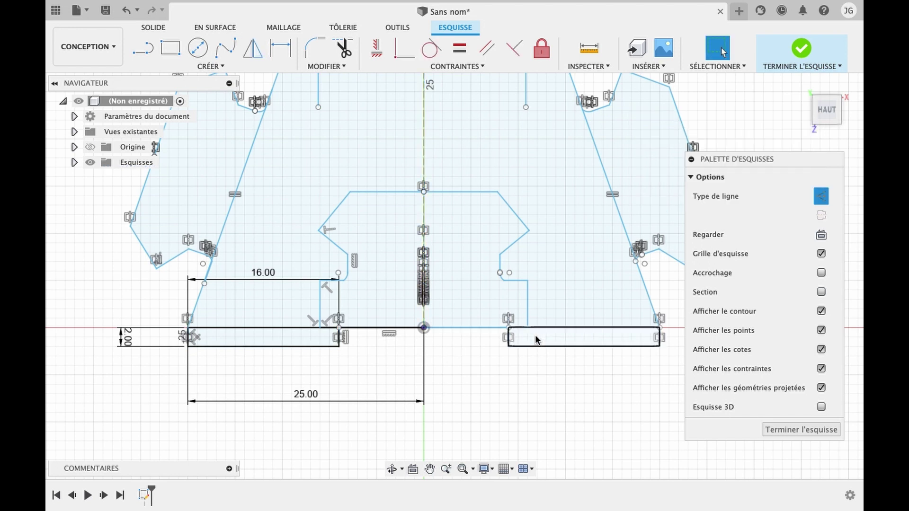
Trim the trapezoid's top edge beneath the upper profile copy and remove both vertical stubs hanging below it.
click(526, 223)
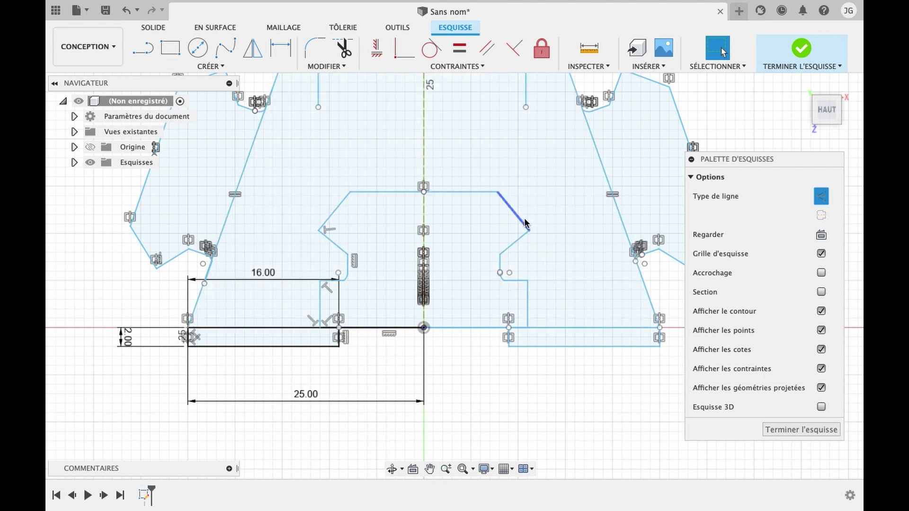
scroll(525, 222, up, 5)
key(t)
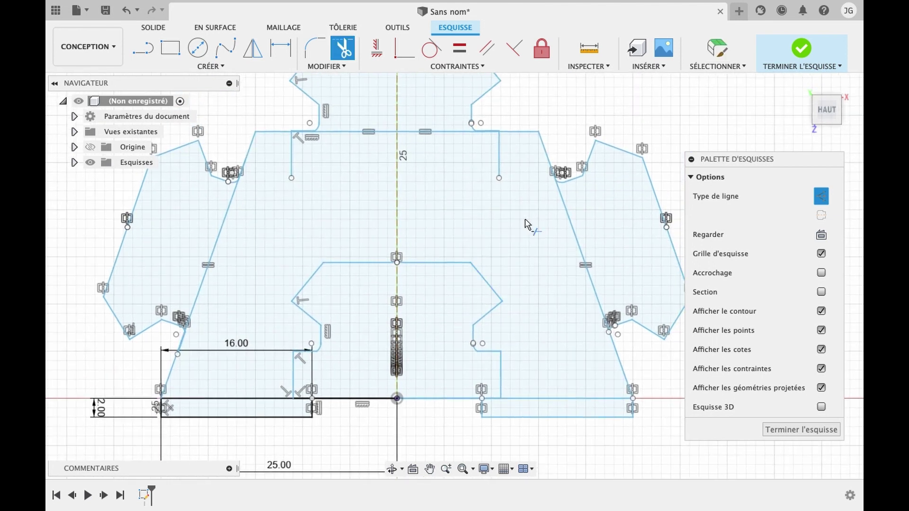
click(371, 132)
click(511, 149)
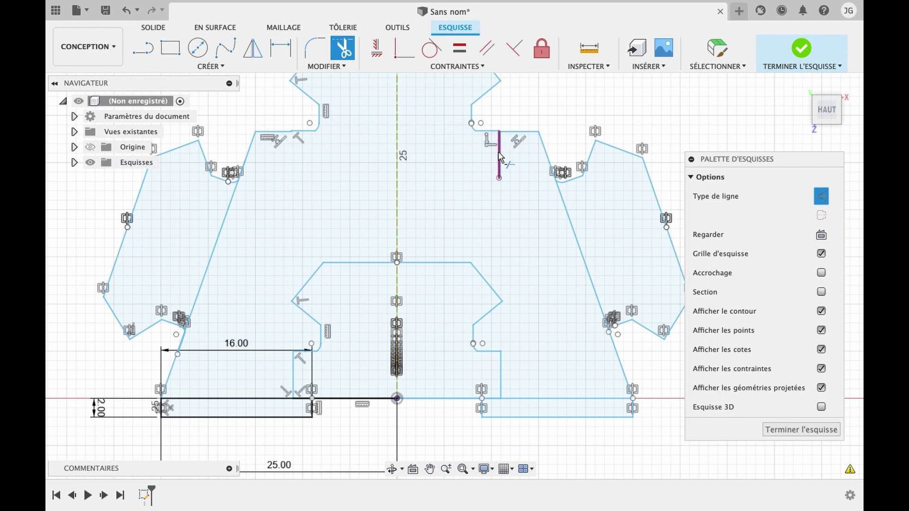
click(498, 151)
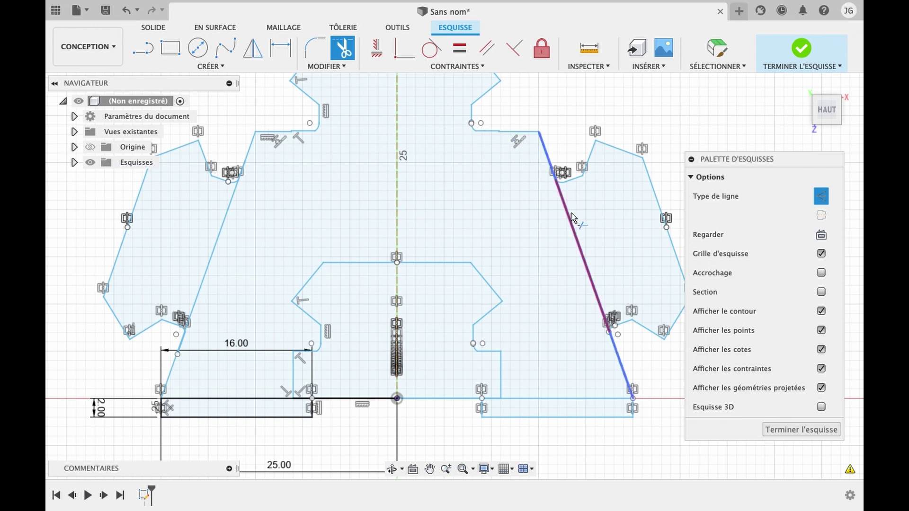
Trim the sloping sides inside the side profiles, and the trapezoid's base above both strips and across the left half of the opening.
click(568, 399)
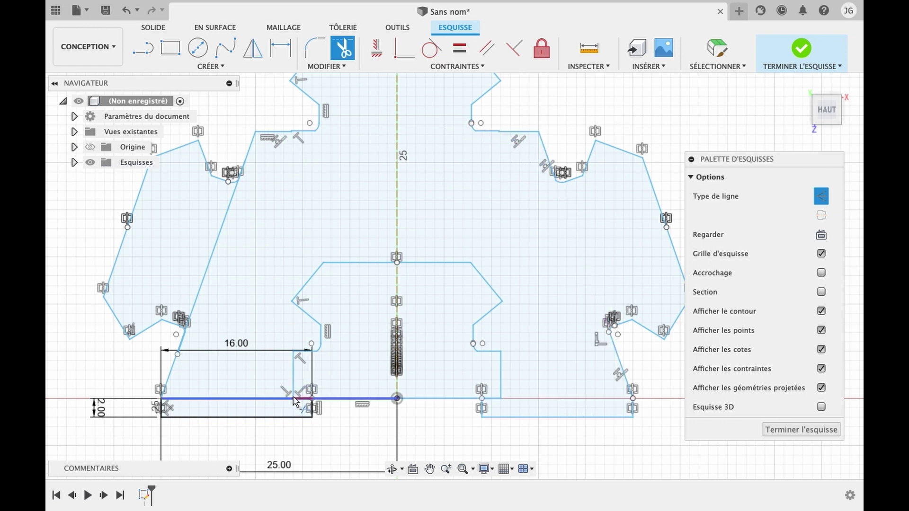
click(266, 404)
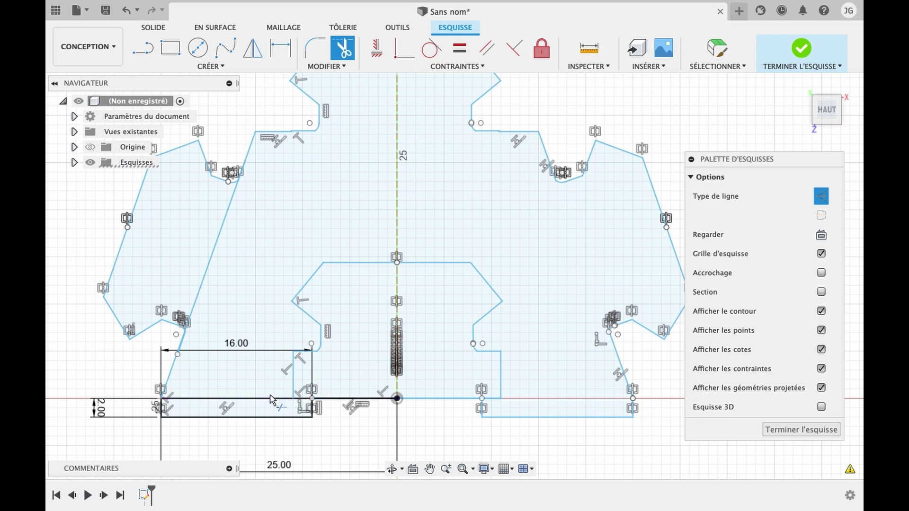
click(273, 400)
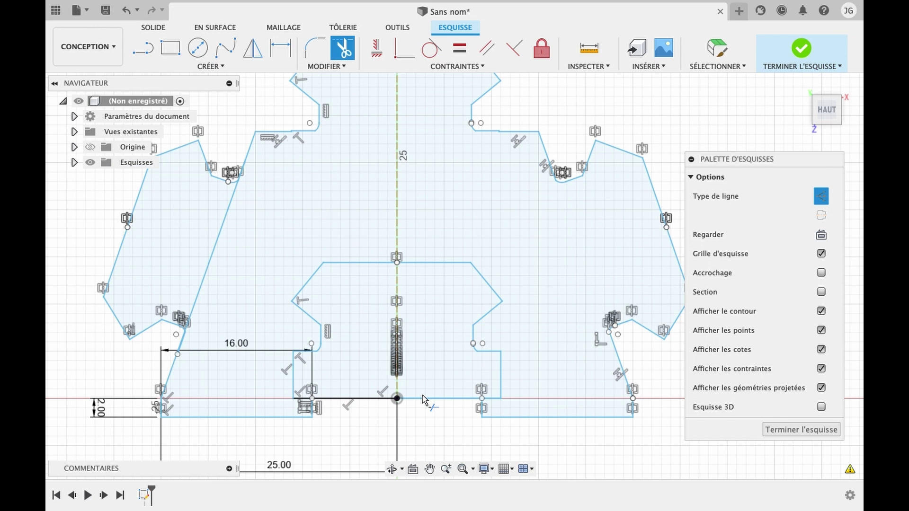
click(352, 402)
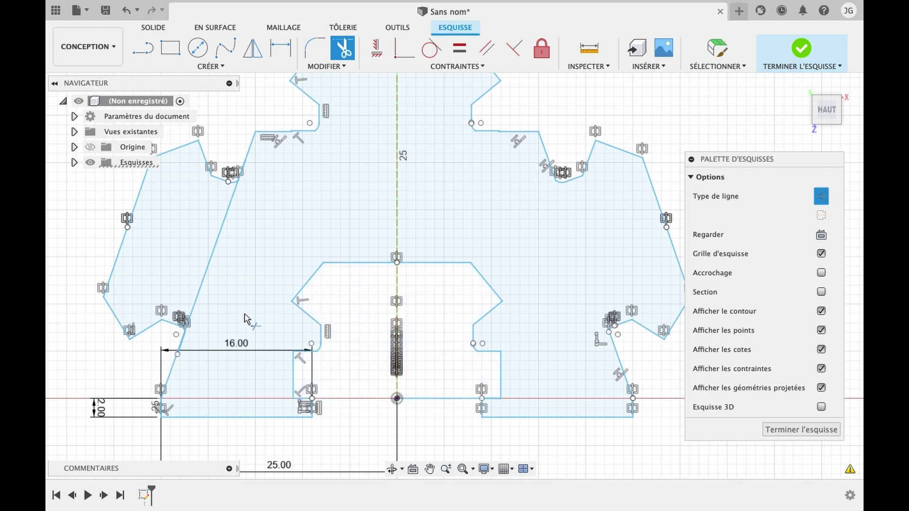
click(209, 274)
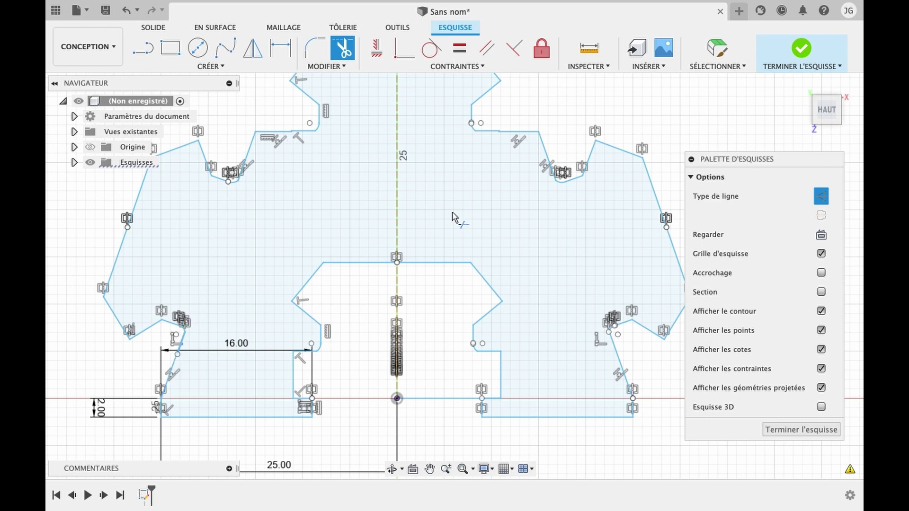
Delete the vertical construction centerline from the sketch.
scroll(452, 217, down, 2)
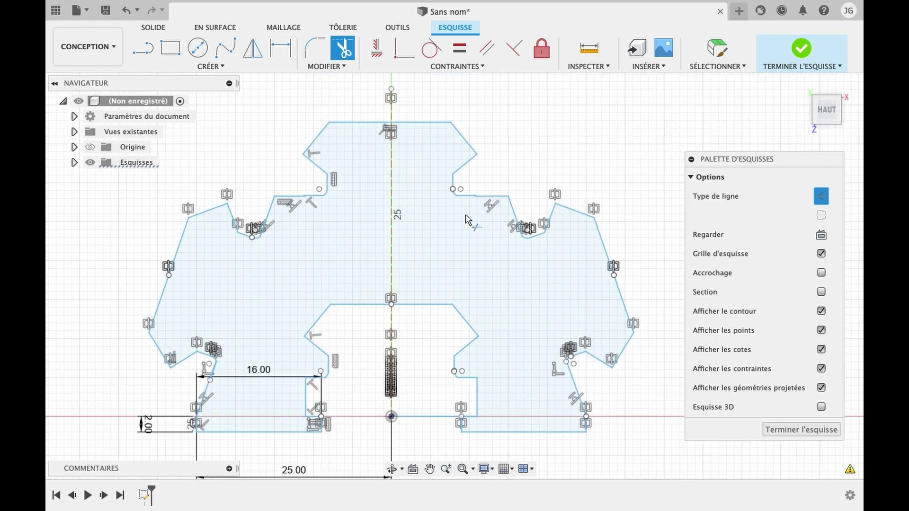
key(Escape)
click(393, 247)
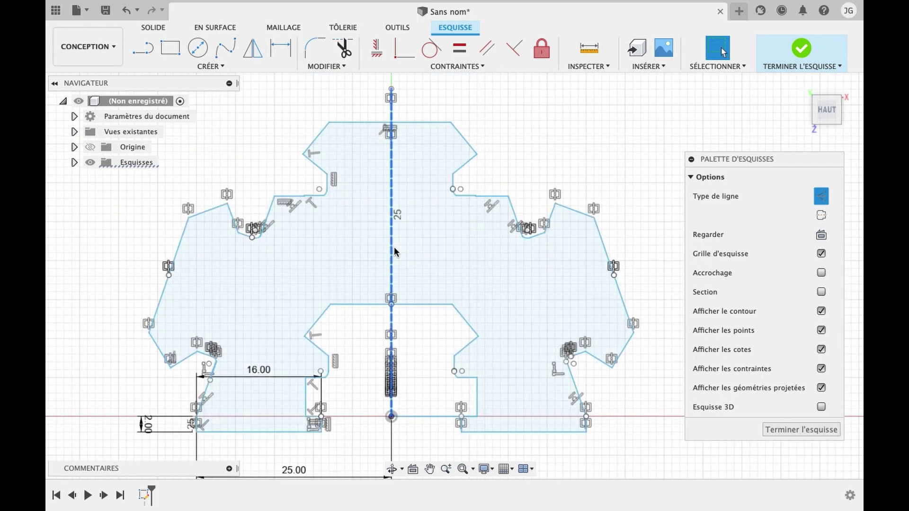
key(Delete)
Extrude the whole closed profile 50 mm as a new body.
click(361, 221)
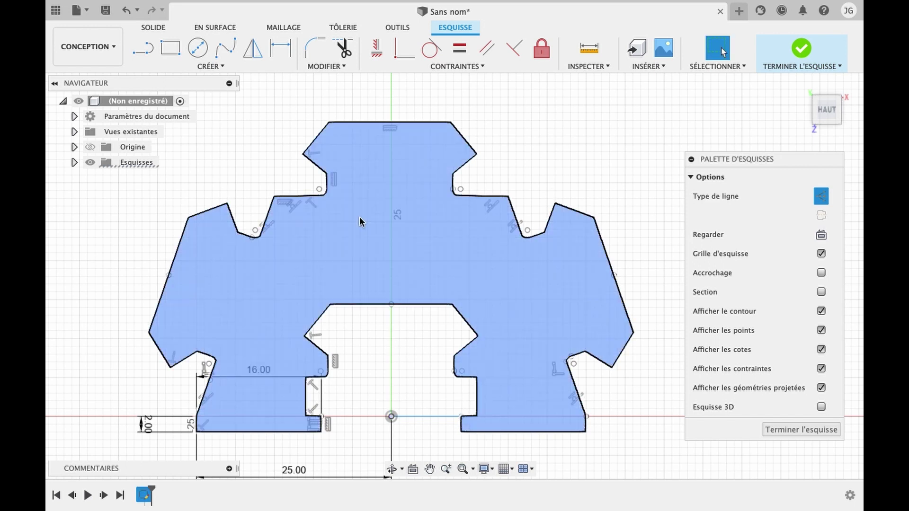
key(e)
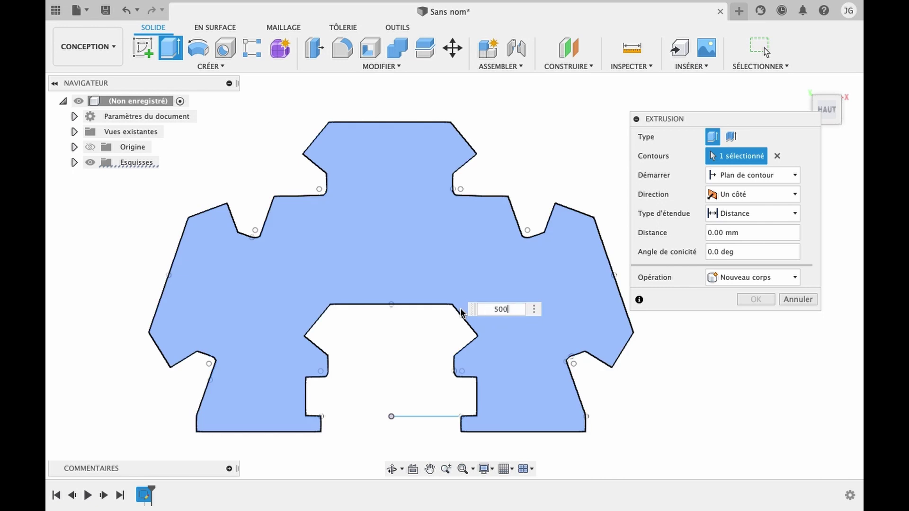
key(BackSpace)
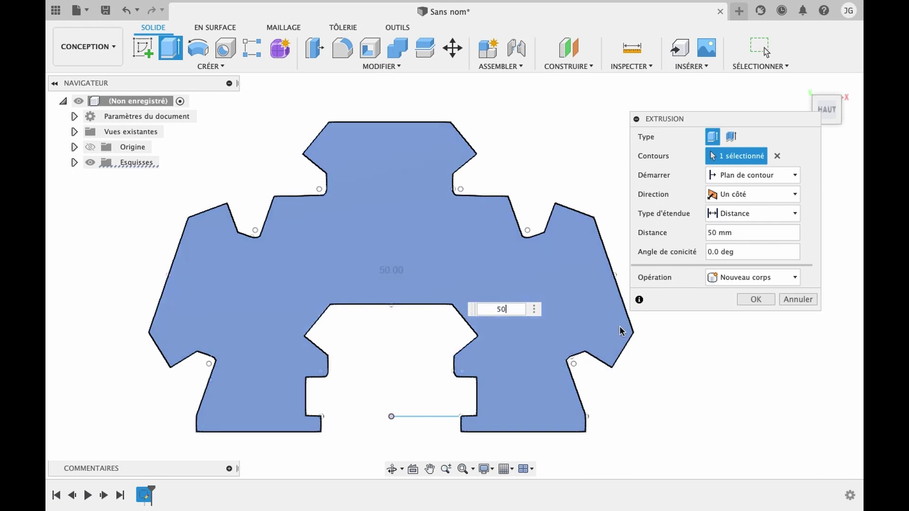
click(756, 300)
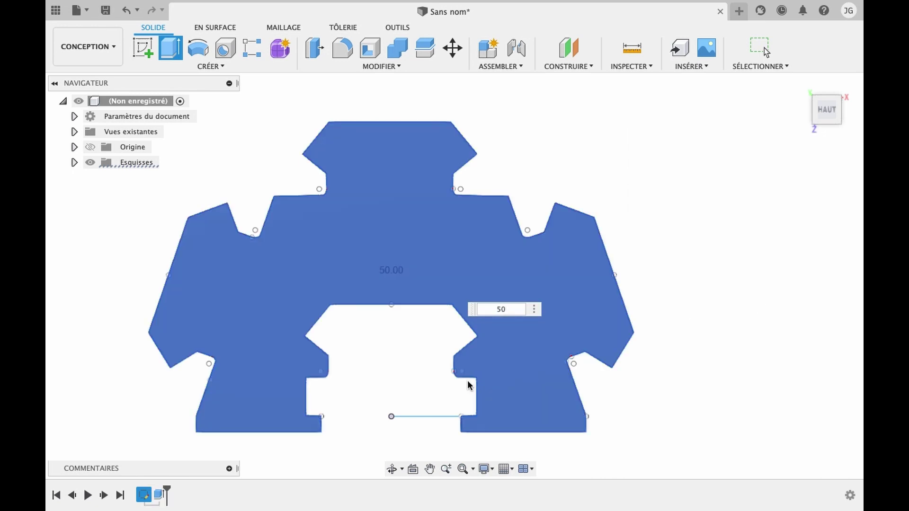
Extrude the flat trapezoid-shaped end face of the body by 200 mm.
click(392, 469)
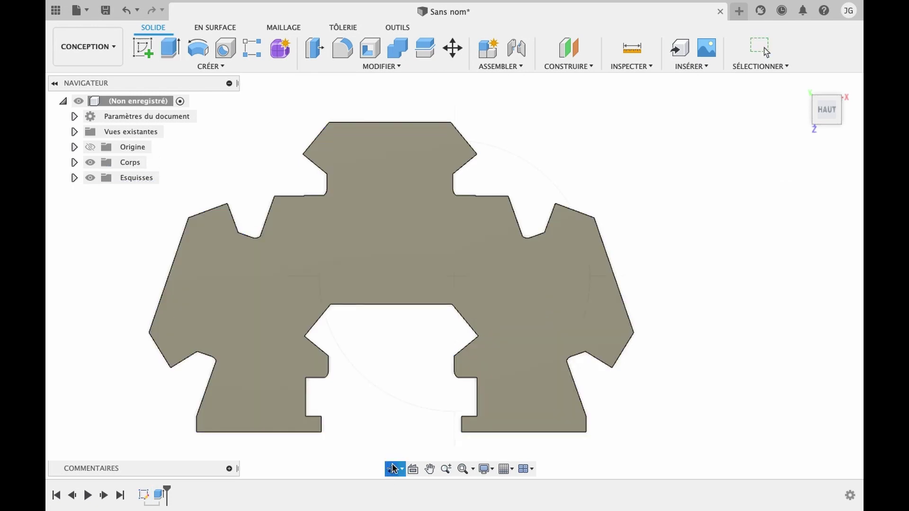
drag(497, 326, 399, 299)
key(Escape)
click(385, 260)
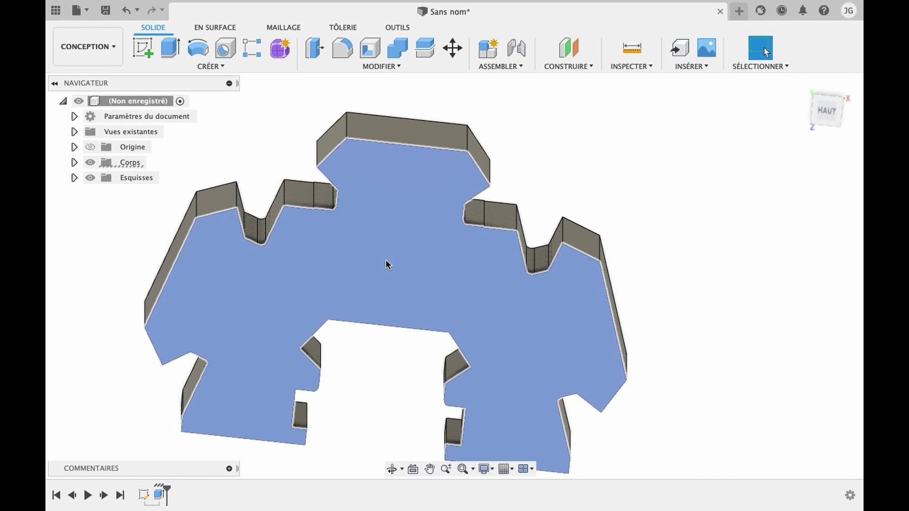
key(e)
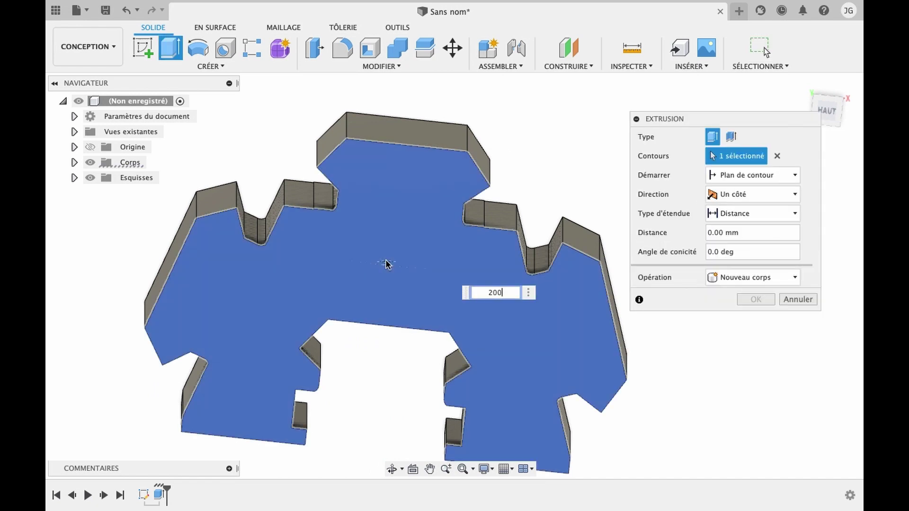
text(200)
key(Return)
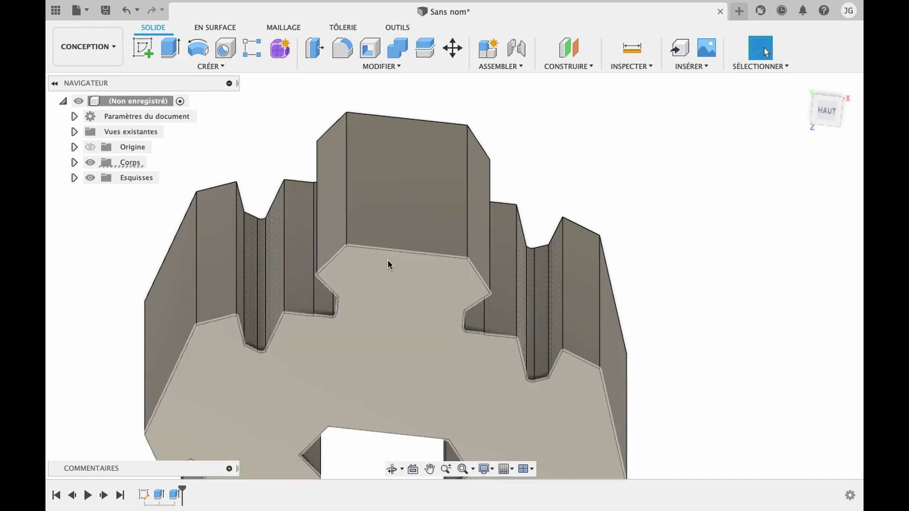
Start a new sketch on the long flat outer face of the body's central upper projection.
scroll(446, 257, right, 5)
scroll(445, 257, down, 3)
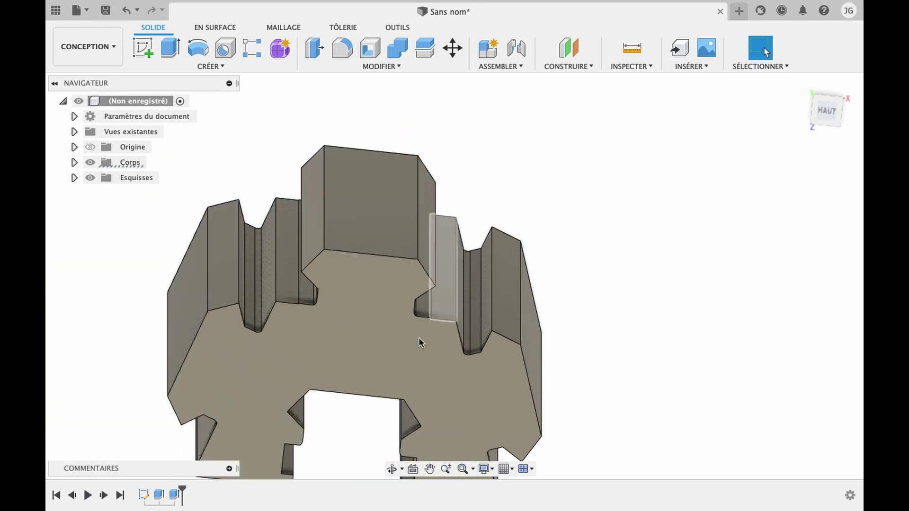
click(393, 469)
drag(378, 426, 379, 295)
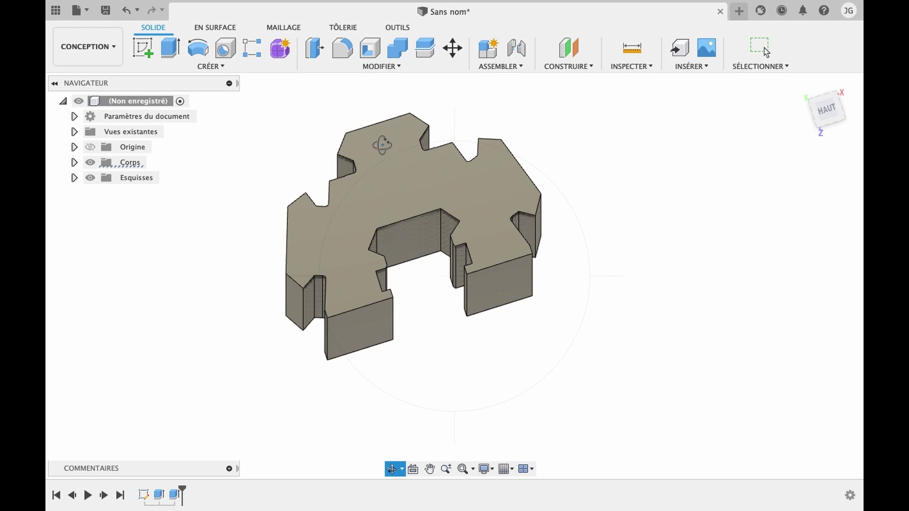
mouse_move(490, 211)
mouse_down()
mouse_move(493, 231)
mouse_move(501, 216)
mouse_move(501, 223)
mouse_up()
key(Escape)
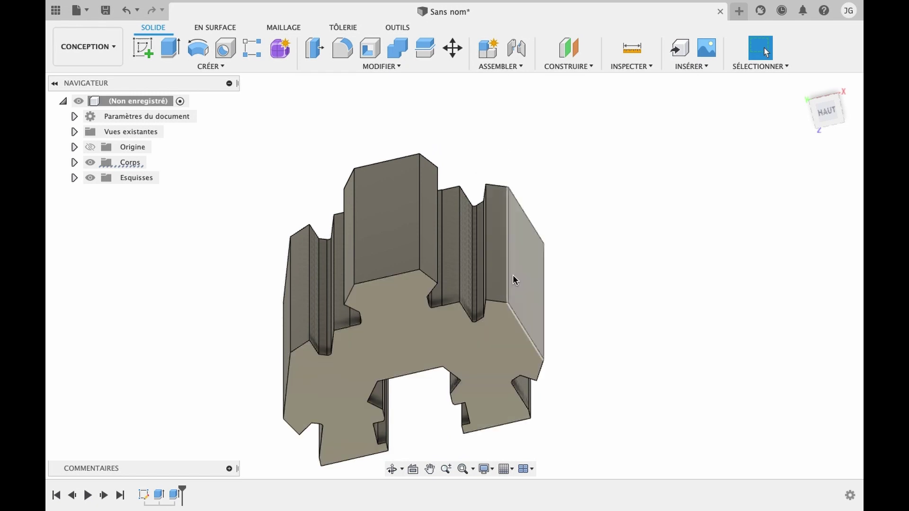
click(143, 50)
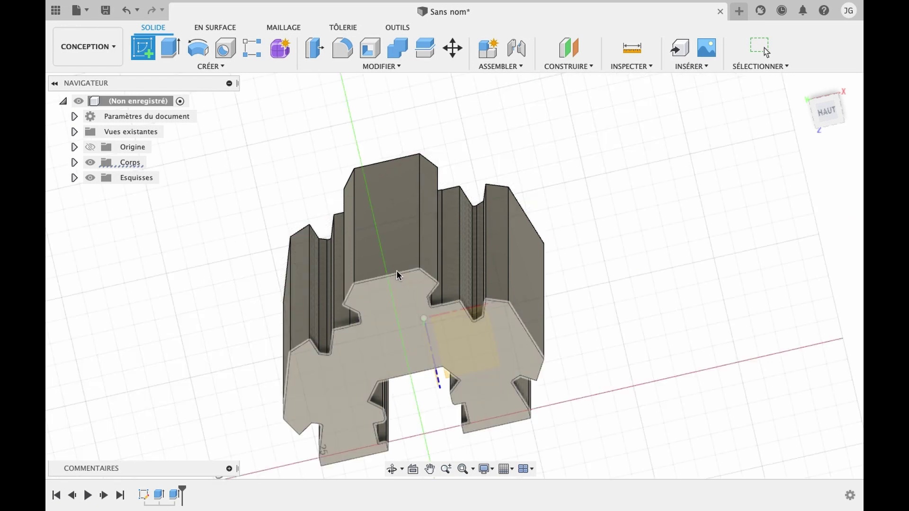
click(393, 256)
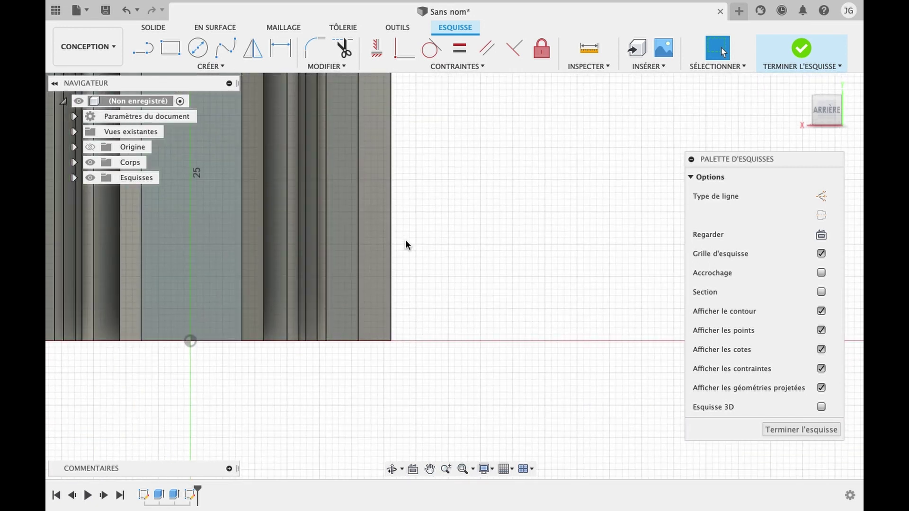
Sketch a 10 mm line up one edge of the face, a line across, 5 mm up the opposite edge, and a line back across.
click(143, 48)
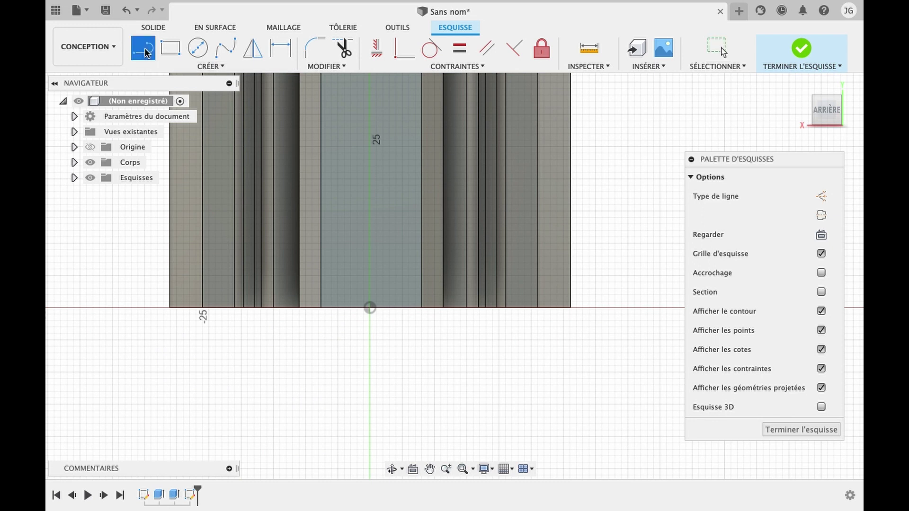
click(320, 308)
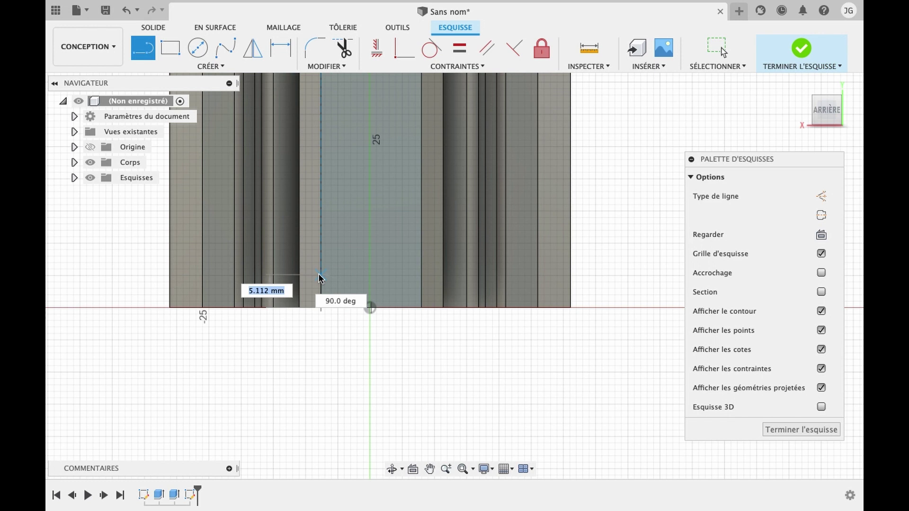
text(10)
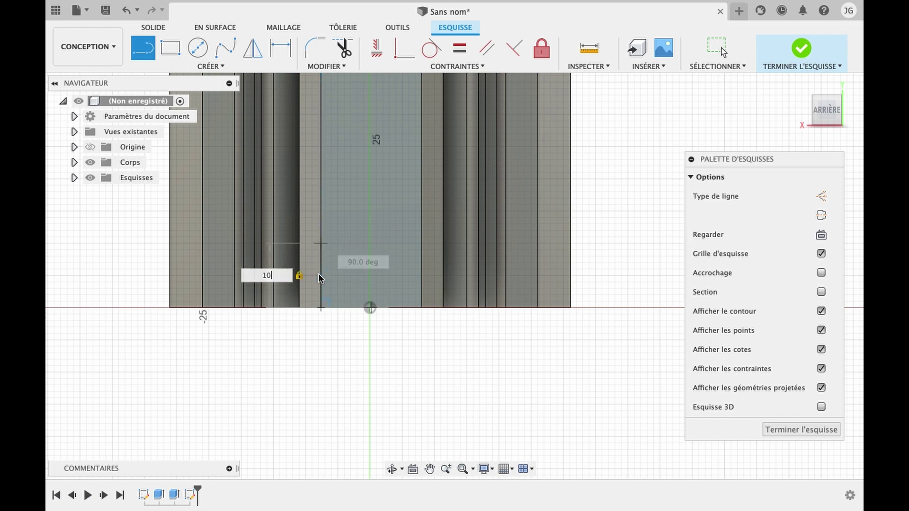
key(Return)
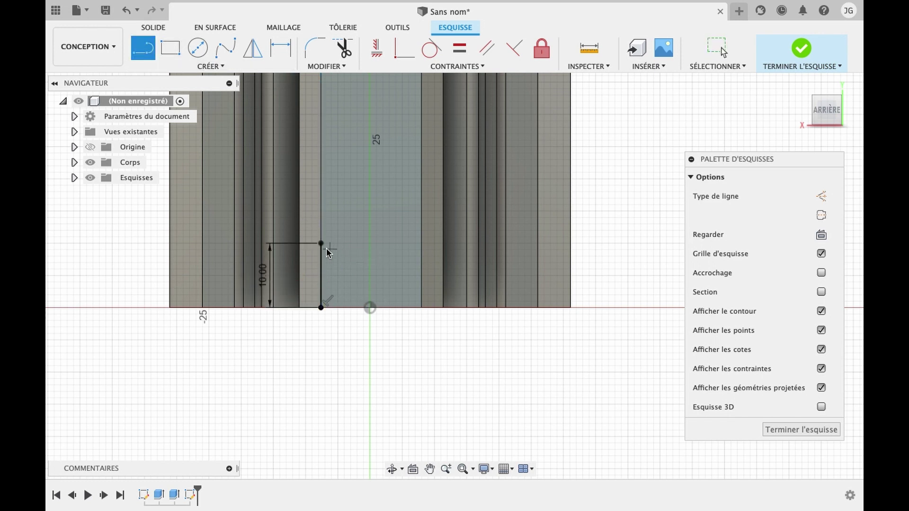
click(421, 243)
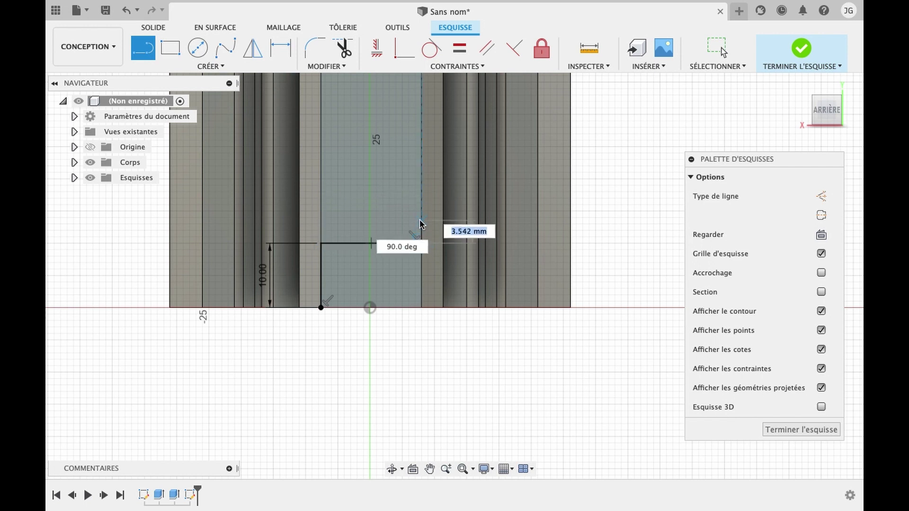
key(Return)
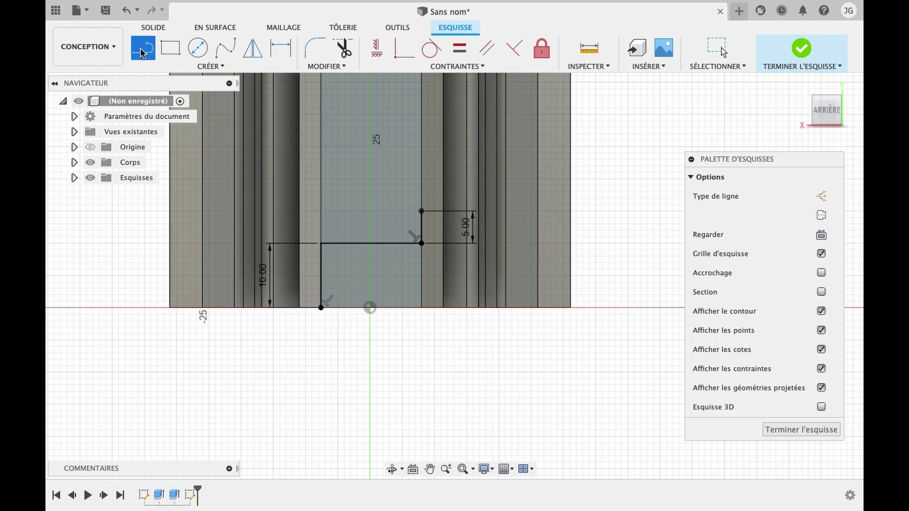
click(321, 212)
key(Escape)
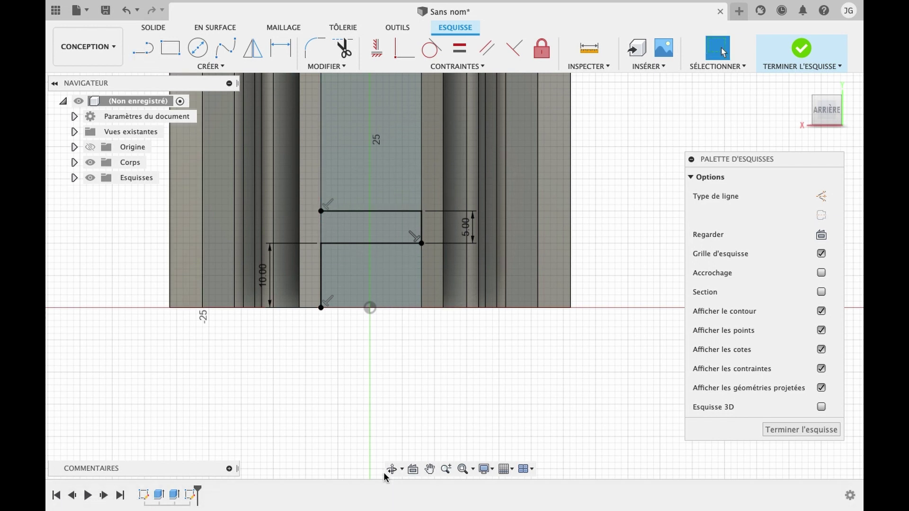
Draw both diagonals between the corners of the 5 mm high strip.
click(346, 223)
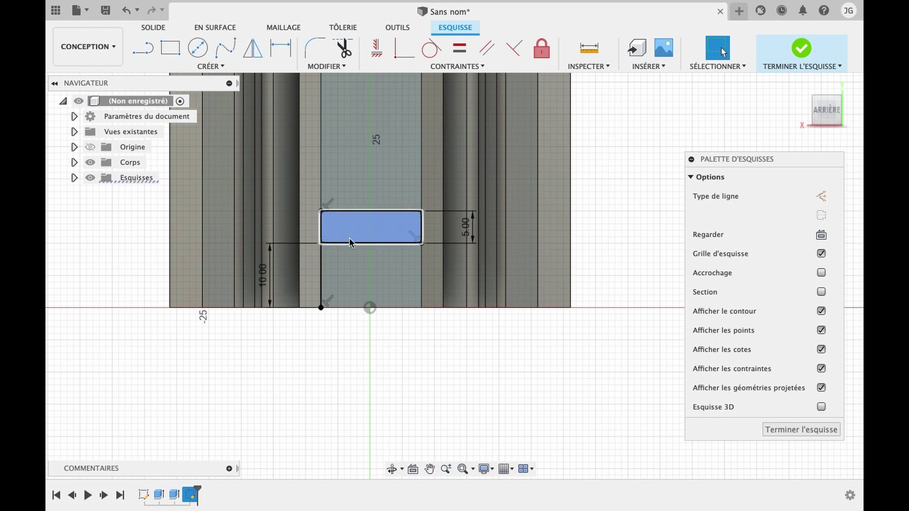
click(392, 469)
drag(410, 355, 412, 314)
key(Escape)
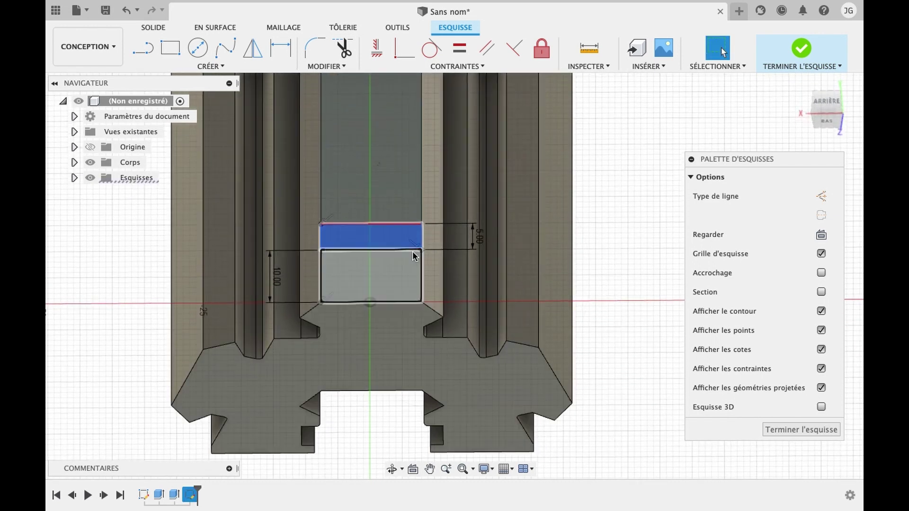
click(421, 240)
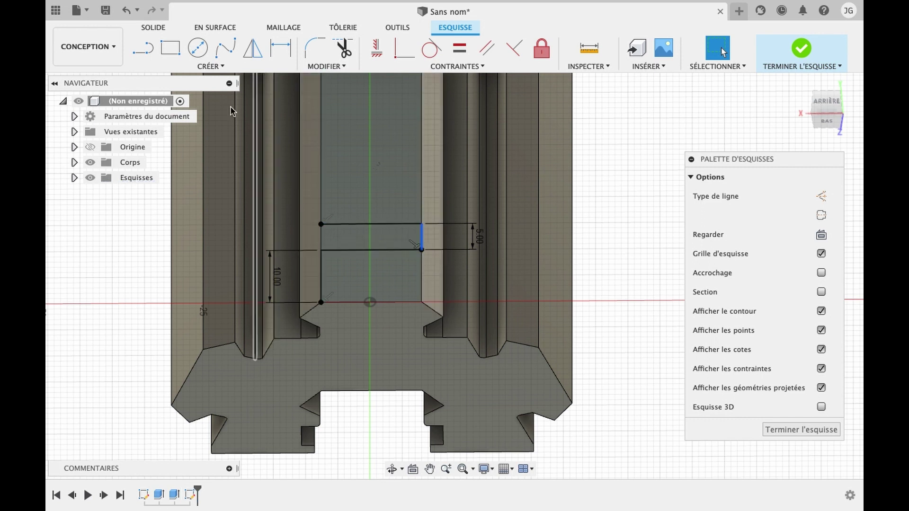
click(145, 48)
click(321, 224)
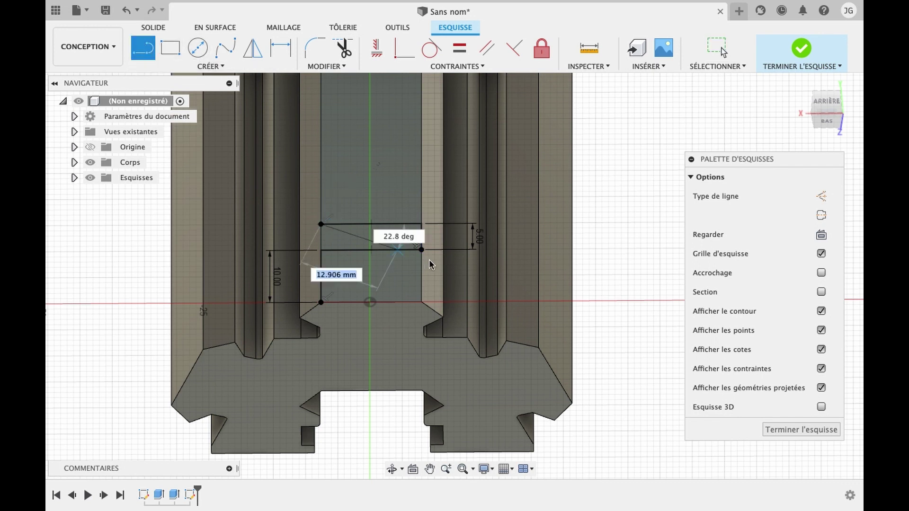
click(421, 249)
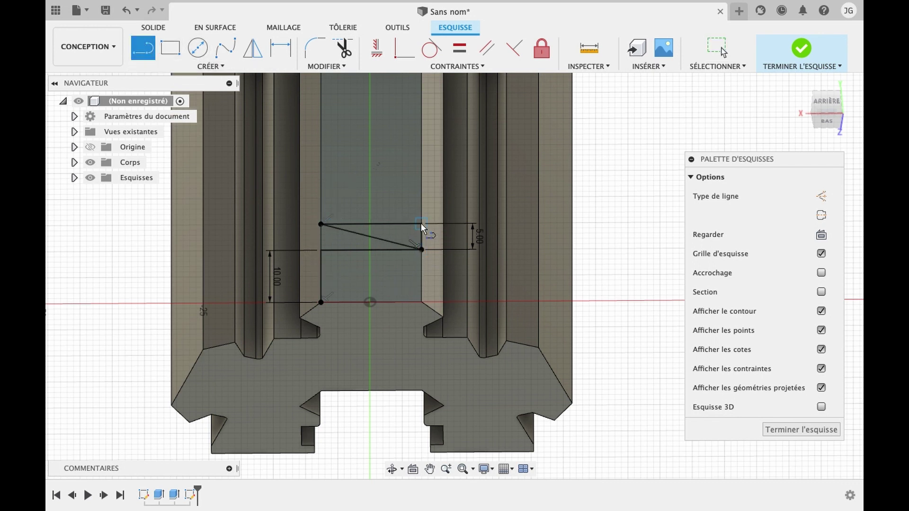
click(321, 250)
key(Escape)
Draw a 5 mm high center rectangle from the diagonals' intersection, extending past both side edges of the projection.
click(206, 67)
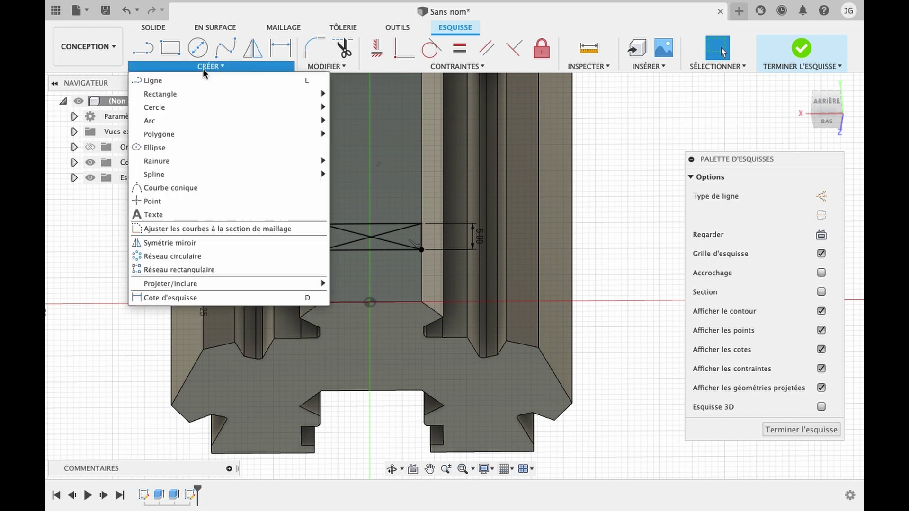
mouse_move(284, 94)
click(357, 121)
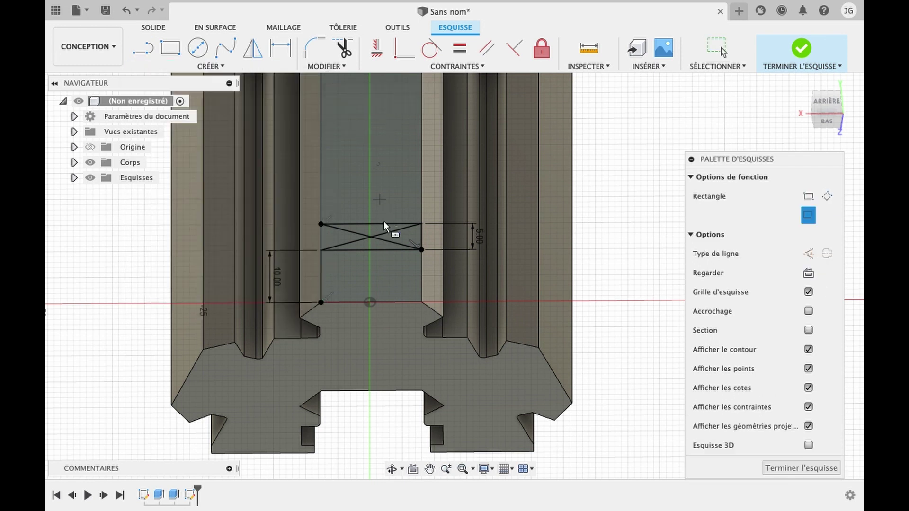
click(371, 236)
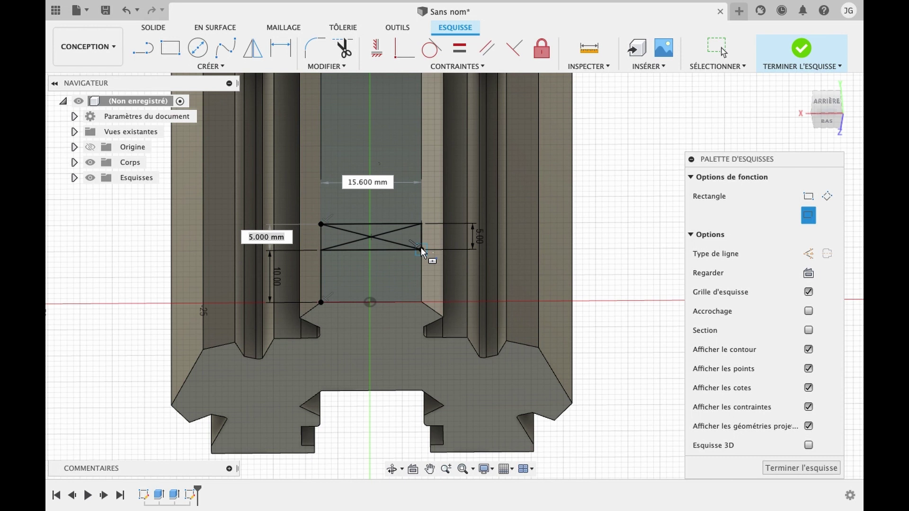
click(449, 251)
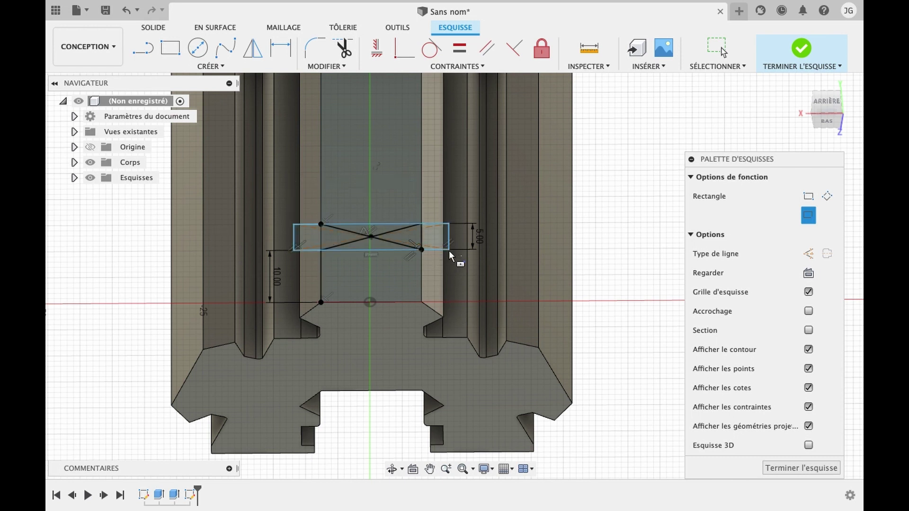
key(Escape)
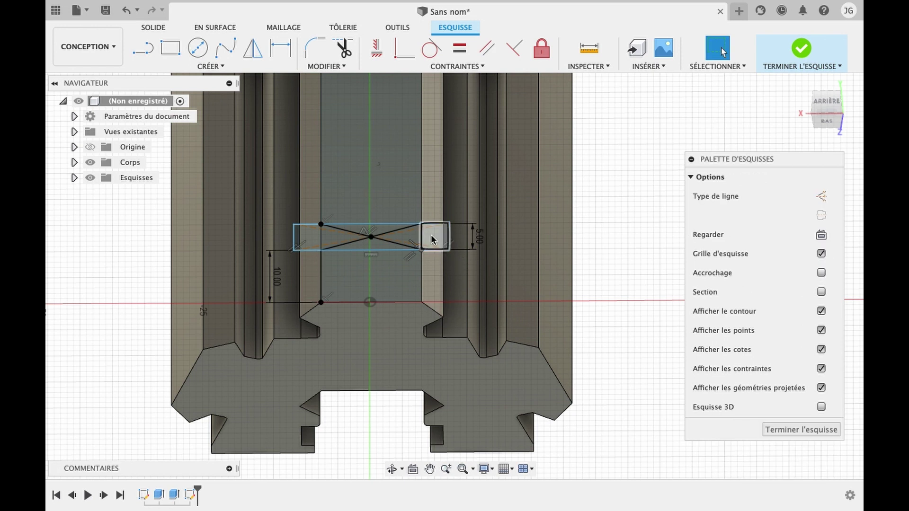
key(e)
click(310, 239)
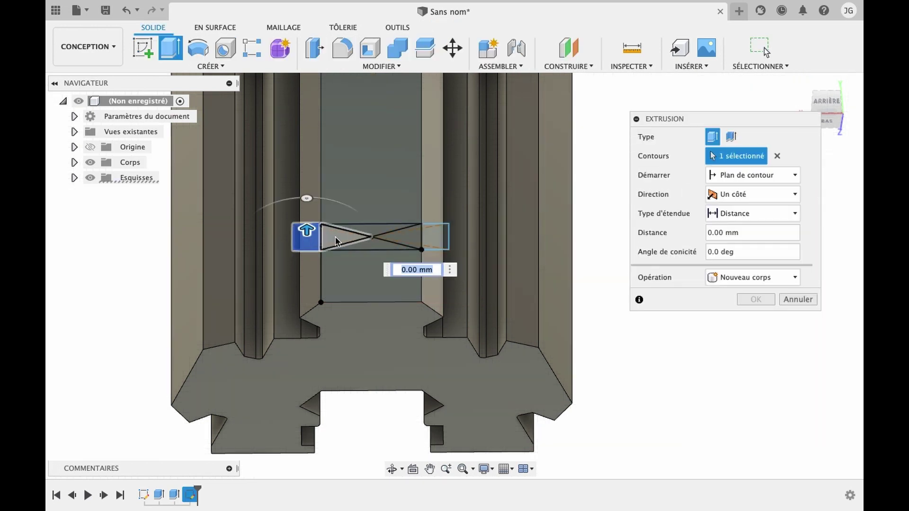
text(t)
key(Return)
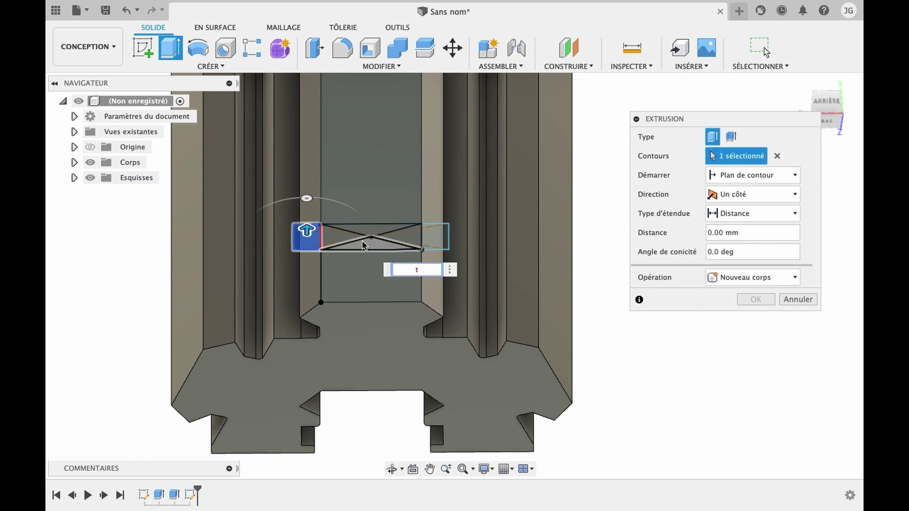
Trim away the crossing diagonals inside the middle of the strip.
double_click(359, 237)
key(t)
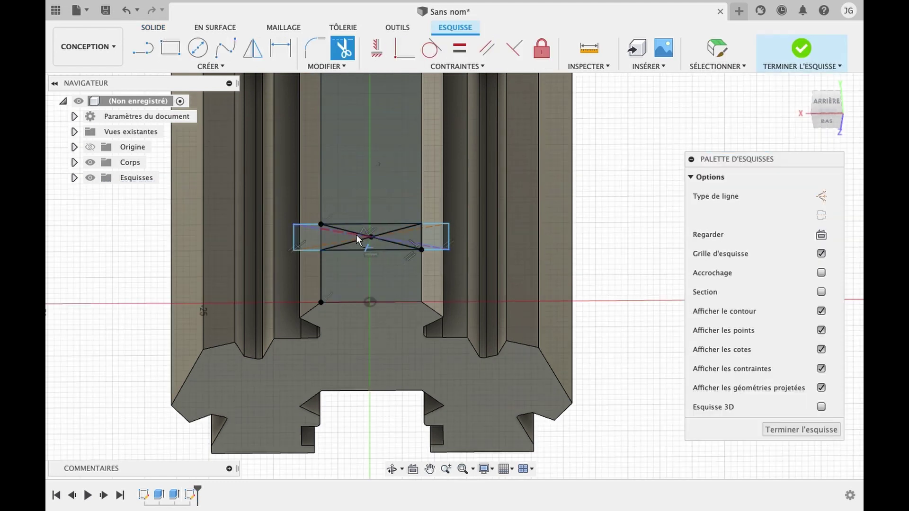
click(356, 234)
click(354, 234)
click(353, 237)
click(388, 229)
click(364, 237)
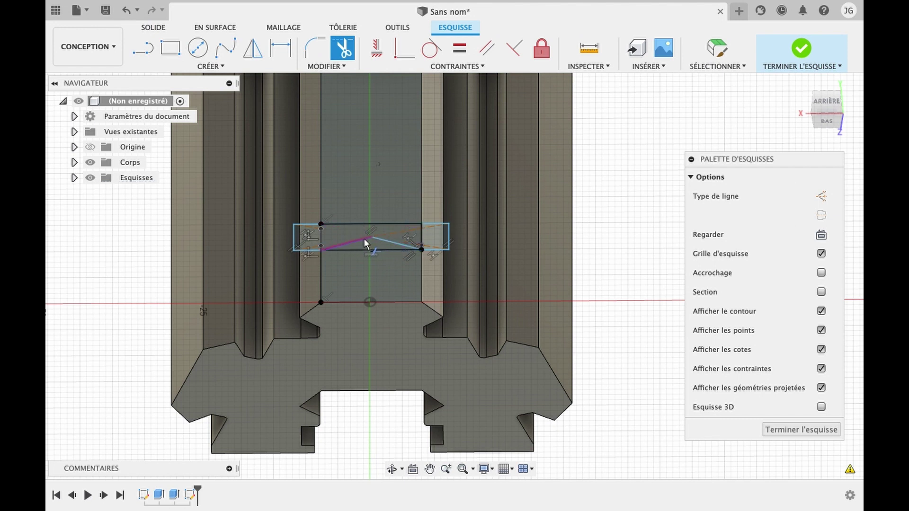
click(321, 236)
key(Escape)
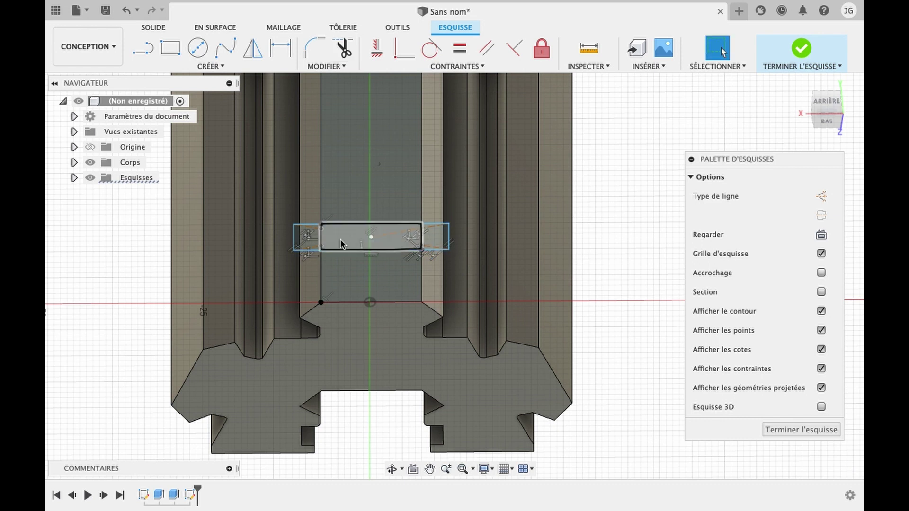
Extrude the three regions of the narrow rectangle as a -9 mm cut to form the transverse slot in the projection.
key(e)
click(312, 236)
click(371, 236)
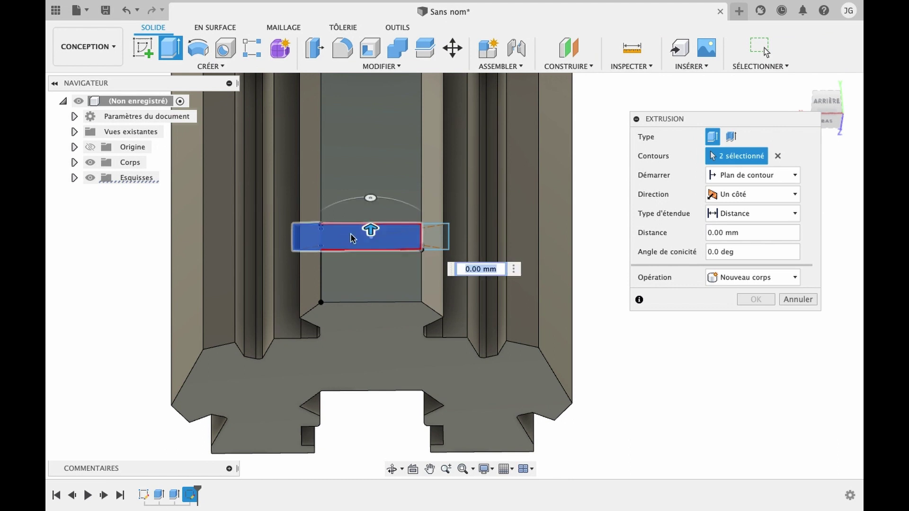
click(432, 236)
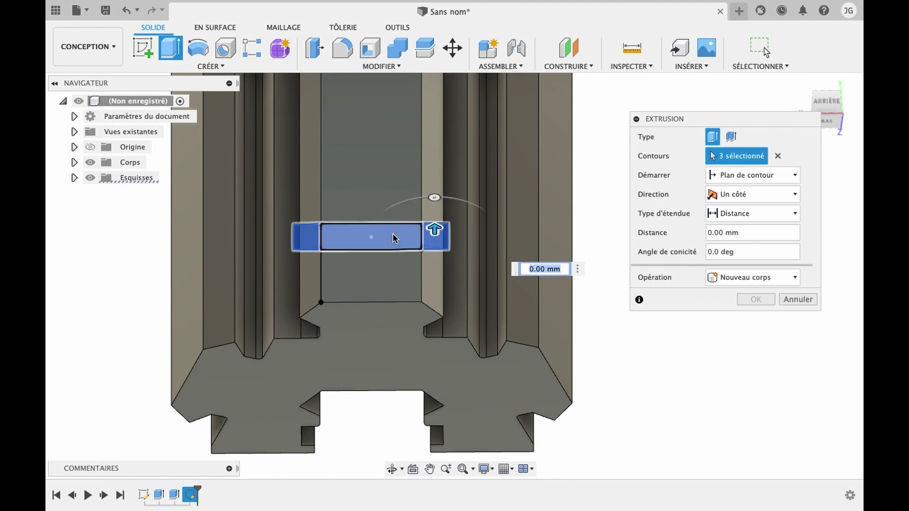
click(392, 469)
drag(417, 303, 436, 341)
key(Escape)
mouse_move(435, 341)
shift+middle_down()
mouse_move(454, 322)
mouse_move(440, 326)
shift+middle_up()
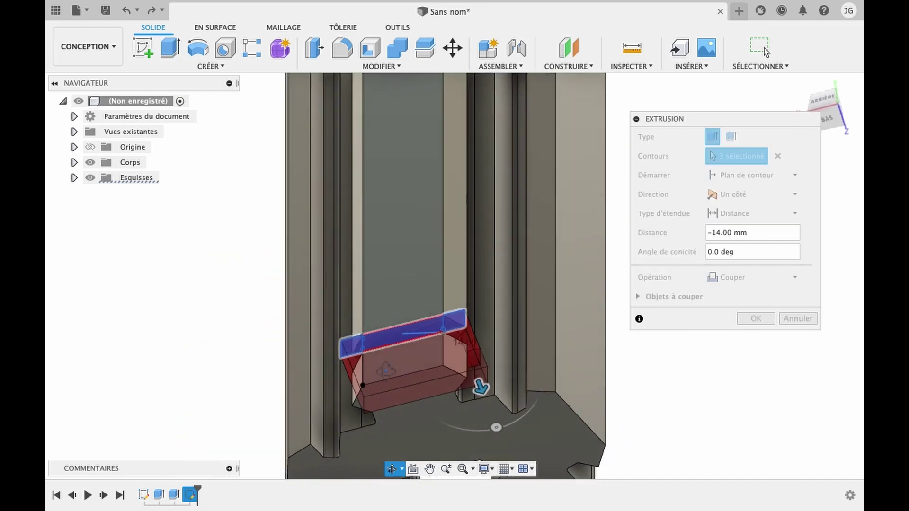
text(-)
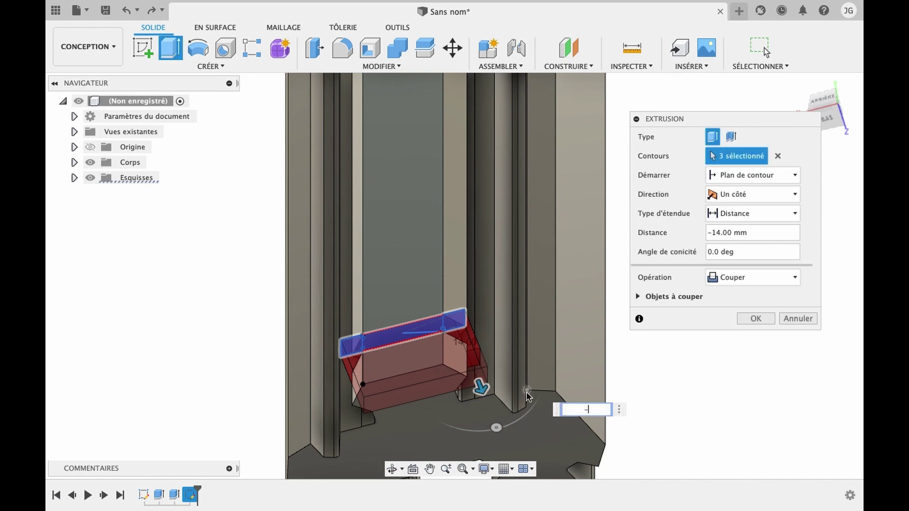
text(9)
key(Return)
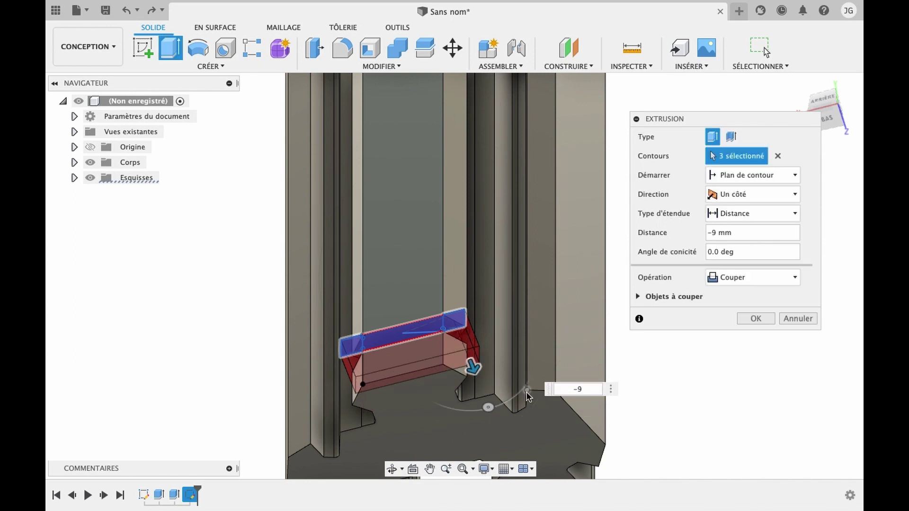
key(Return)
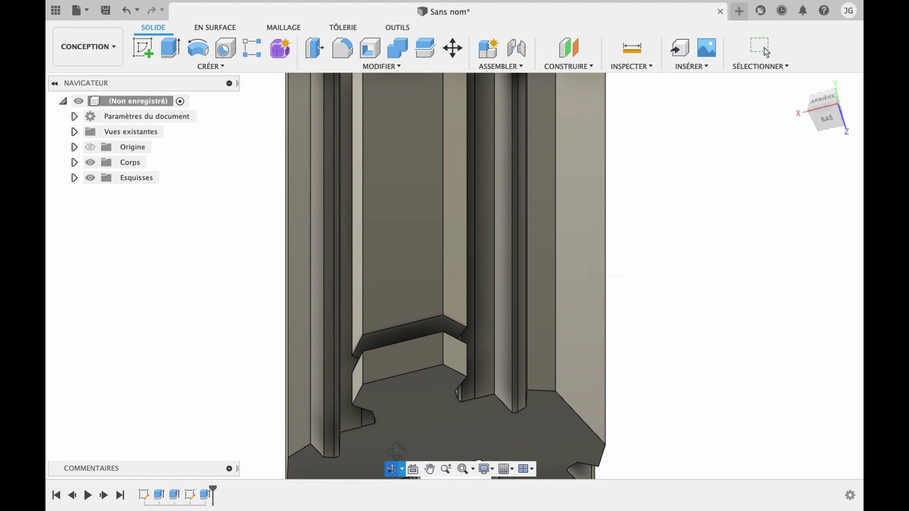
drag(397, 450, 426, 402)
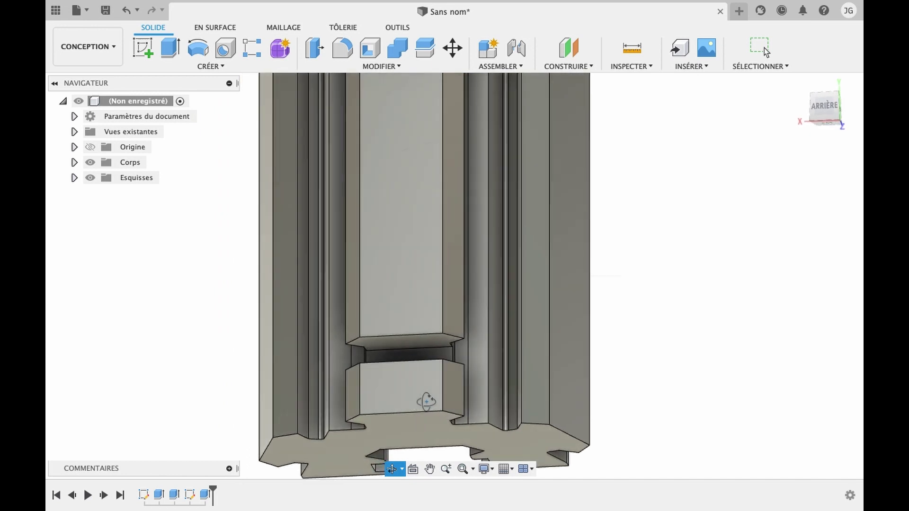
key(Escape)
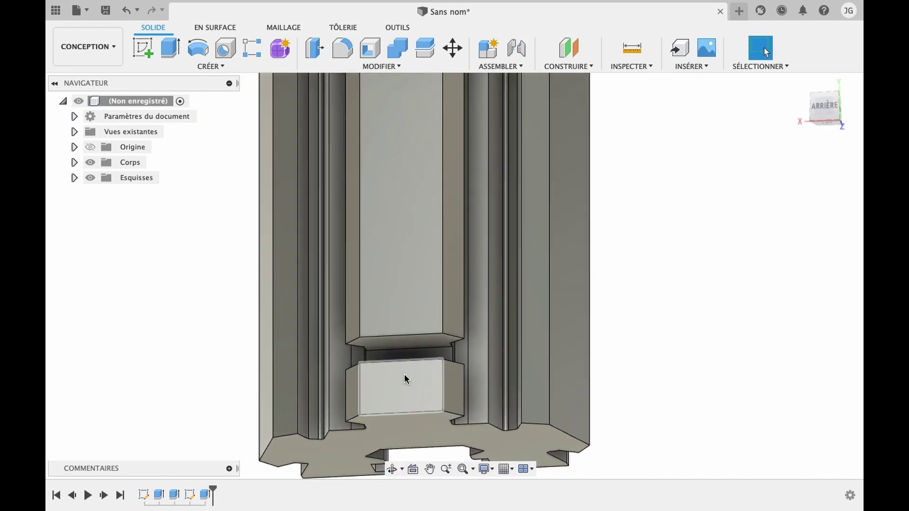
Start a rectangular pattern of type Faces and select the slot's three inner faces as the objects.
click(200, 69)
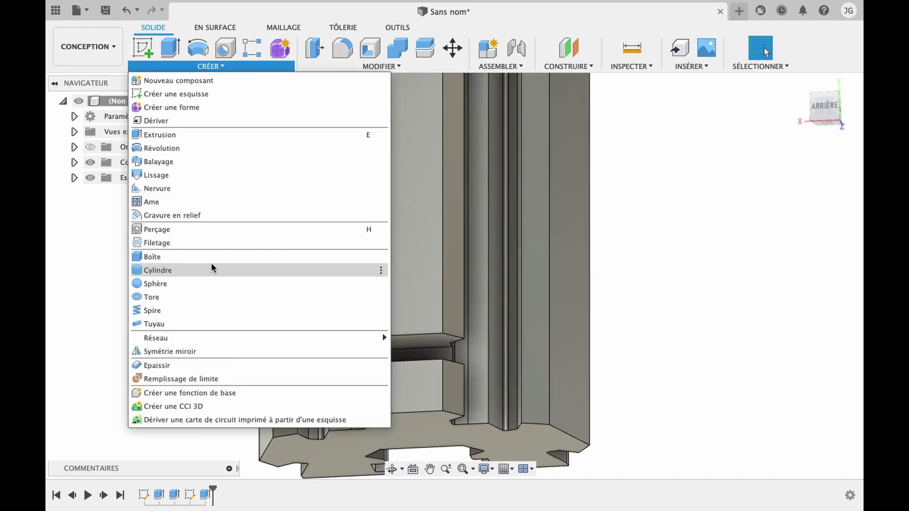
mouse_move(182, 342)
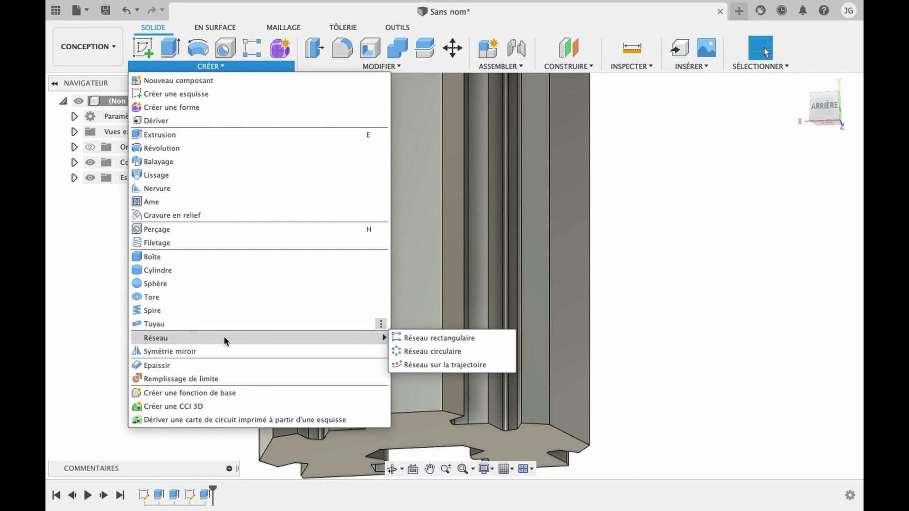
click(416, 338)
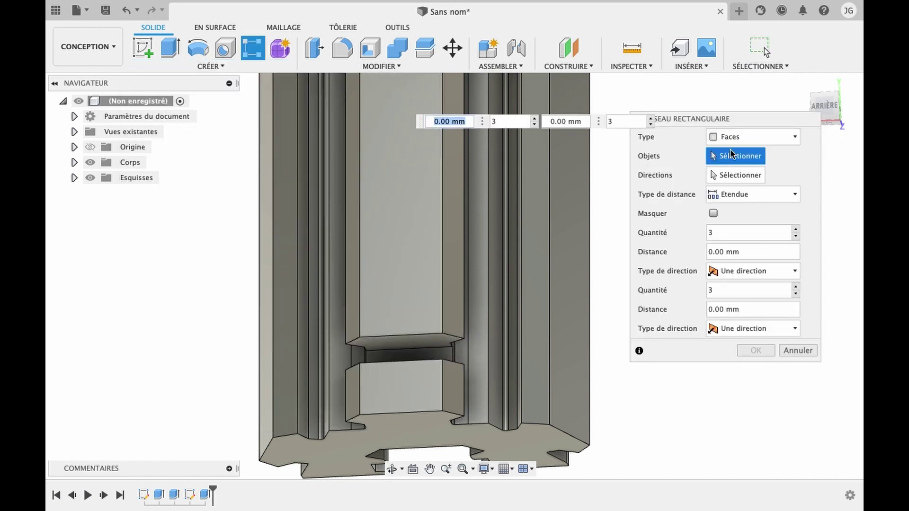
click(771, 140)
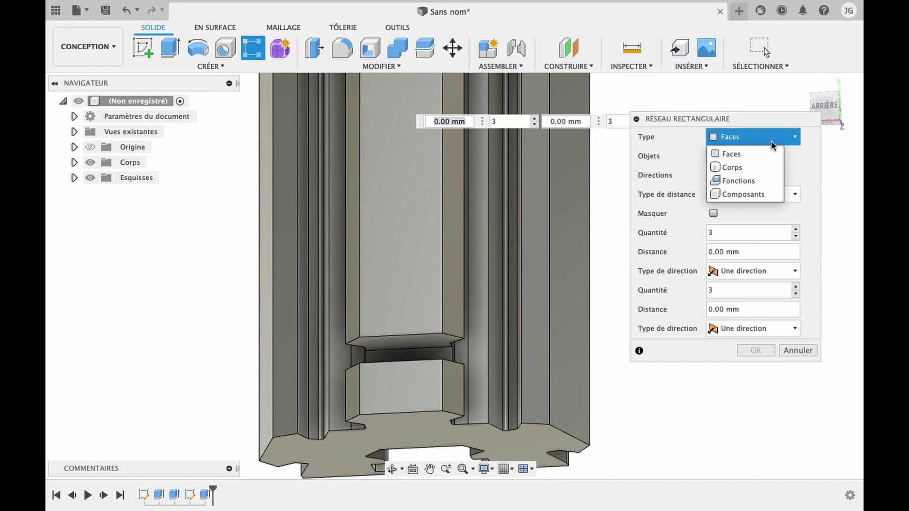
click(771, 141)
click(422, 342)
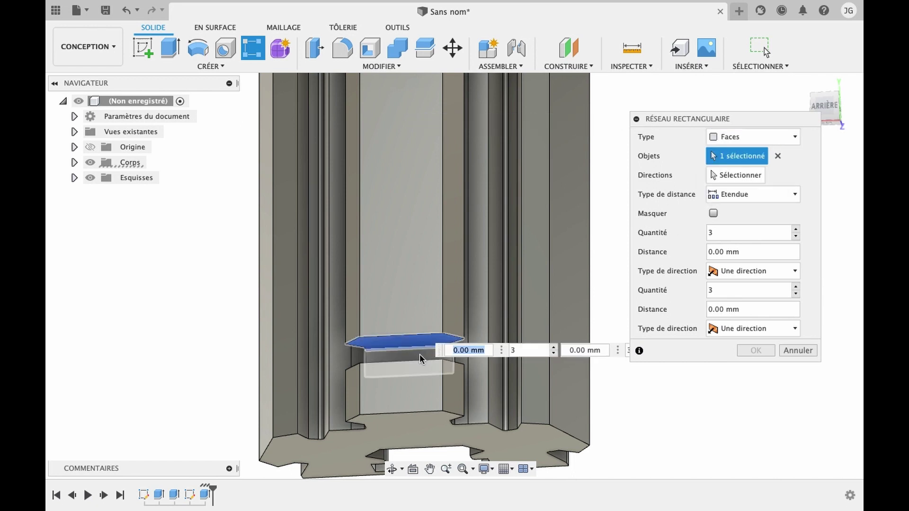
click(420, 354)
shift+middle_drag(394, 367, 396, 363)
click(394, 353)
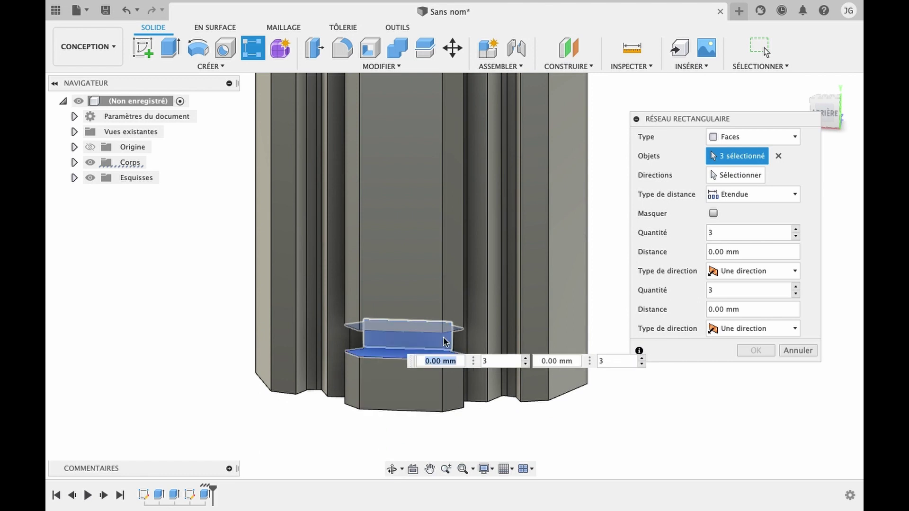
Use a lengthwise edge of the projection as the pattern direction and set the distance to 200 mm.
click(739, 175)
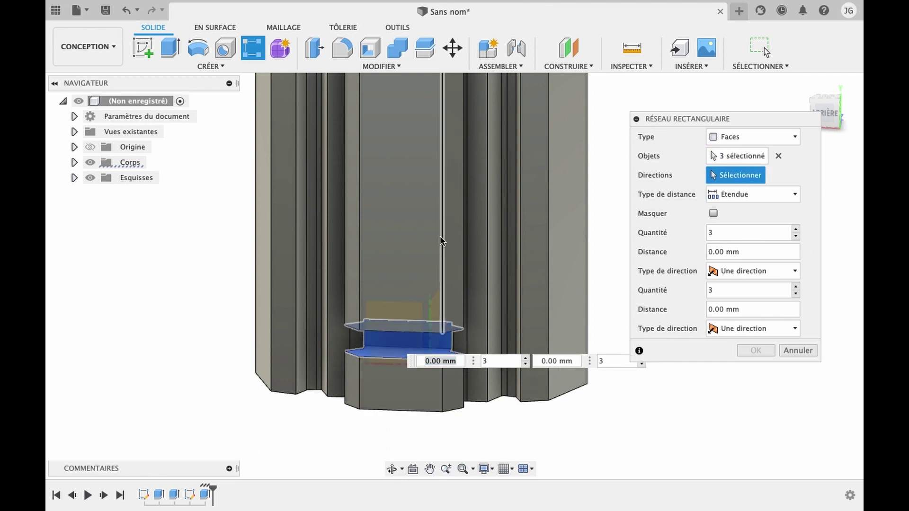
click(358, 276)
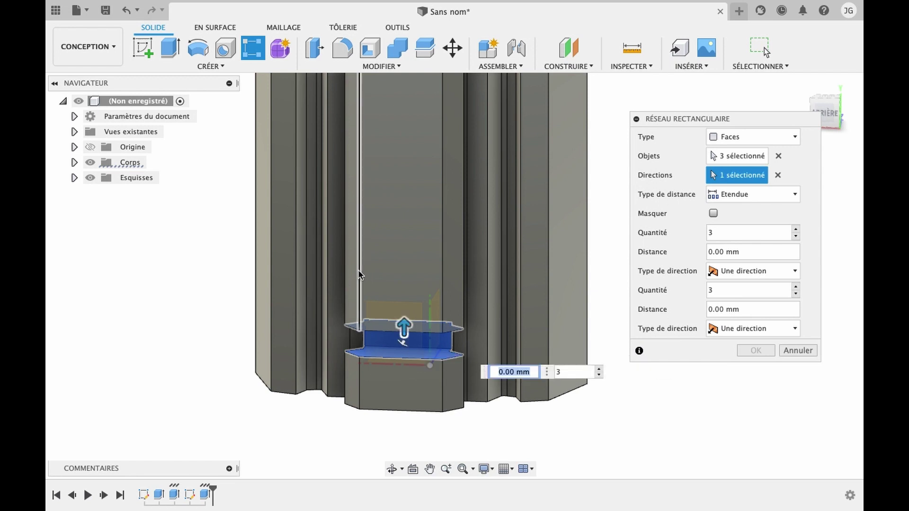
click(359, 269)
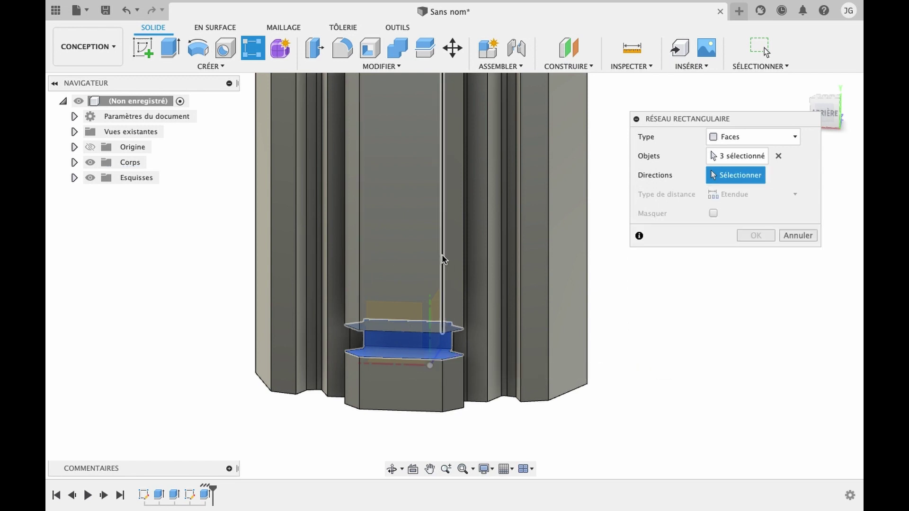
click(363, 258)
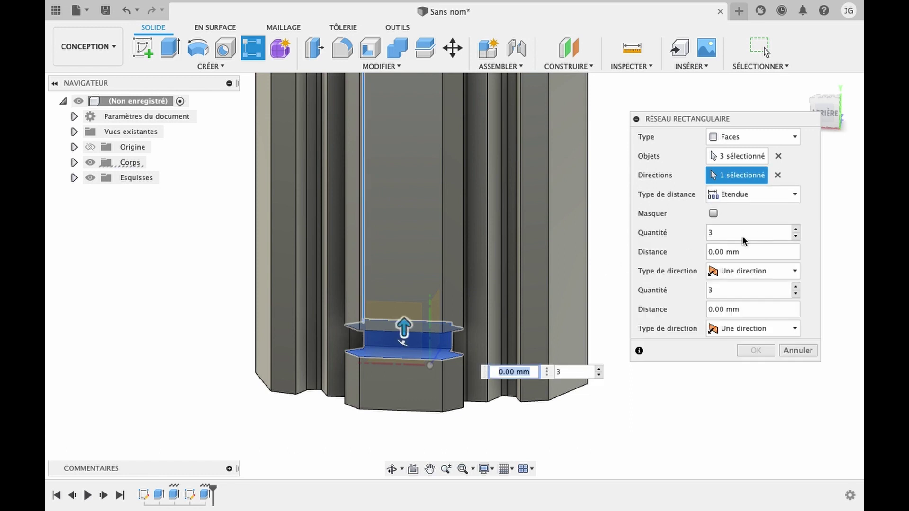
click(708, 252)
text(200)
key(Return)
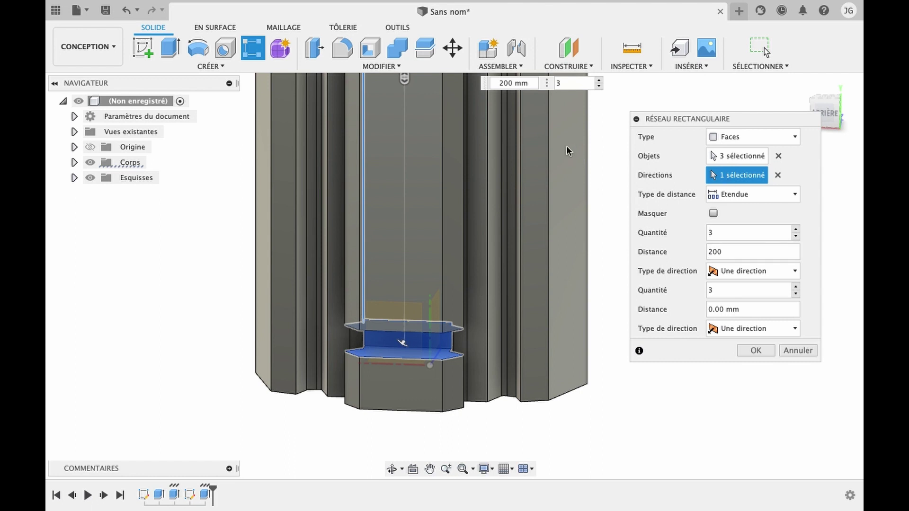
scroll(566, 148, down, 5)
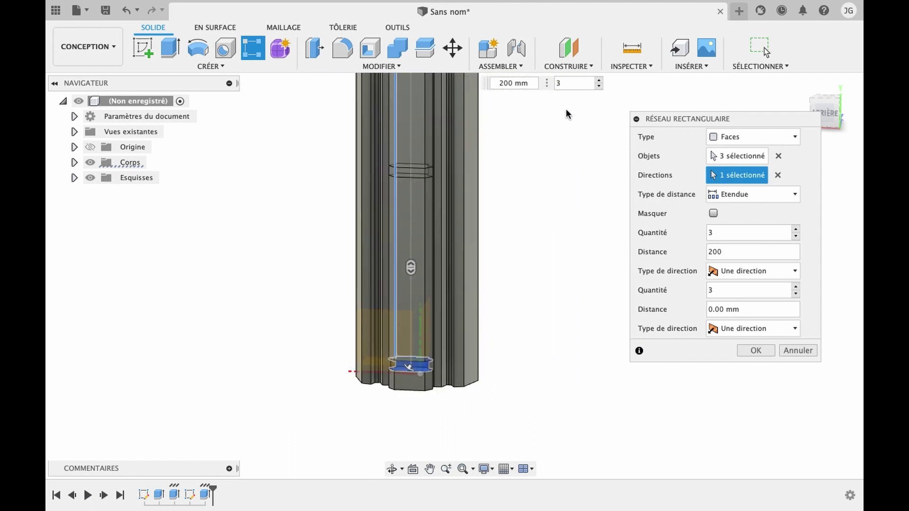
Raise the pattern's quantity along the bar to 14 and create the row of slots.
click(607, 80)
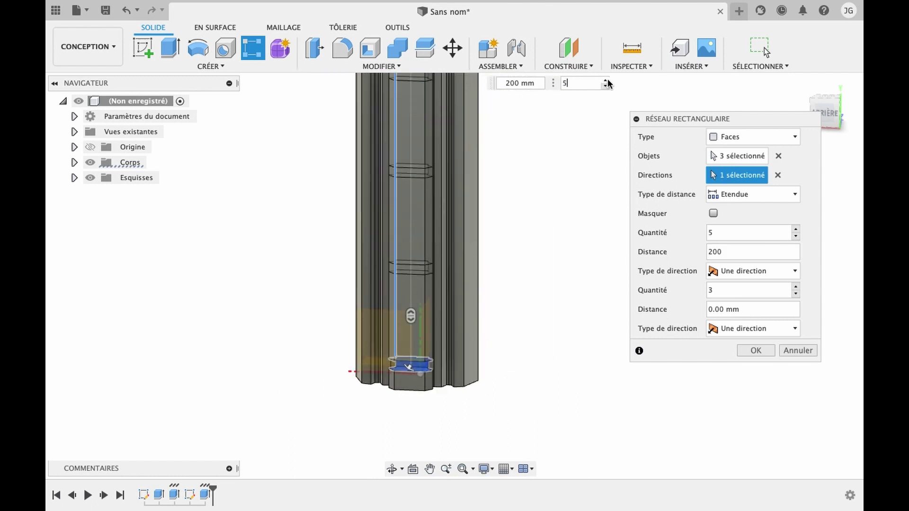
click(607, 81)
click(606, 81)
click(607, 81)
click(607, 81)
click(607, 81)
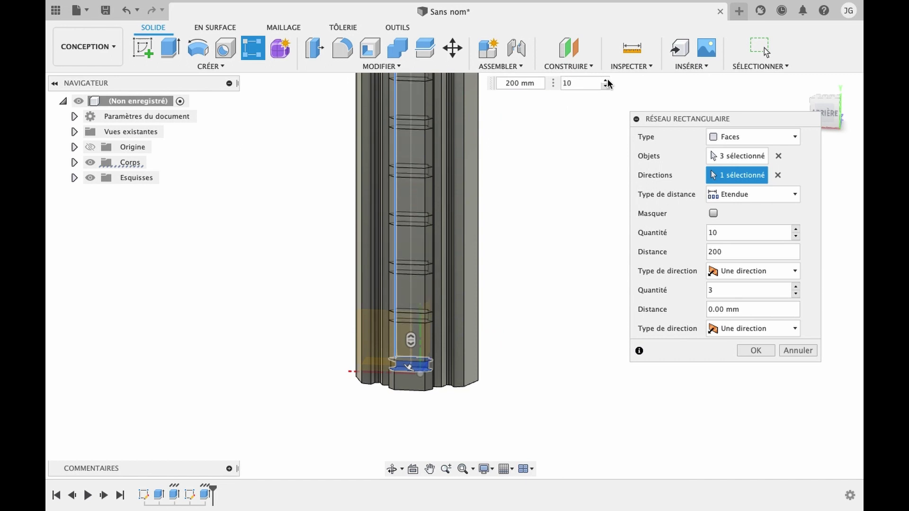
click(607, 81)
click(607, 81)
click(607, 81)
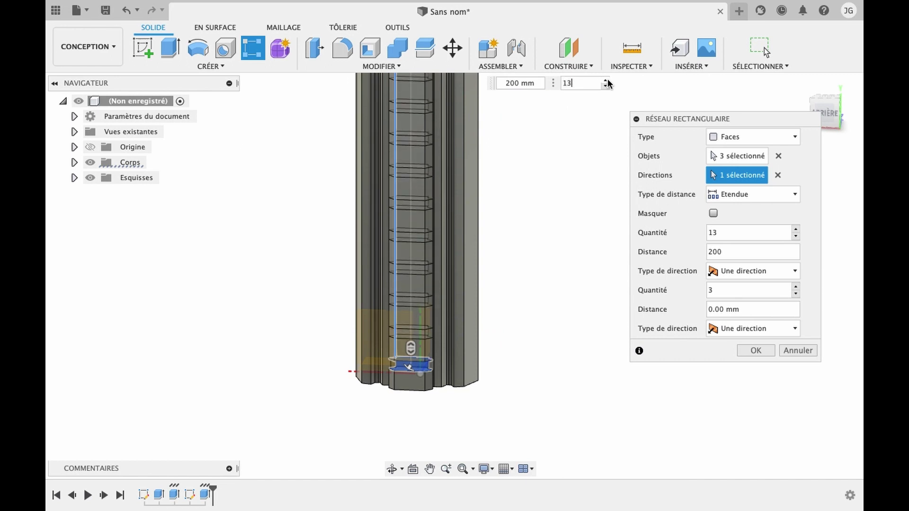
click(607, 81)
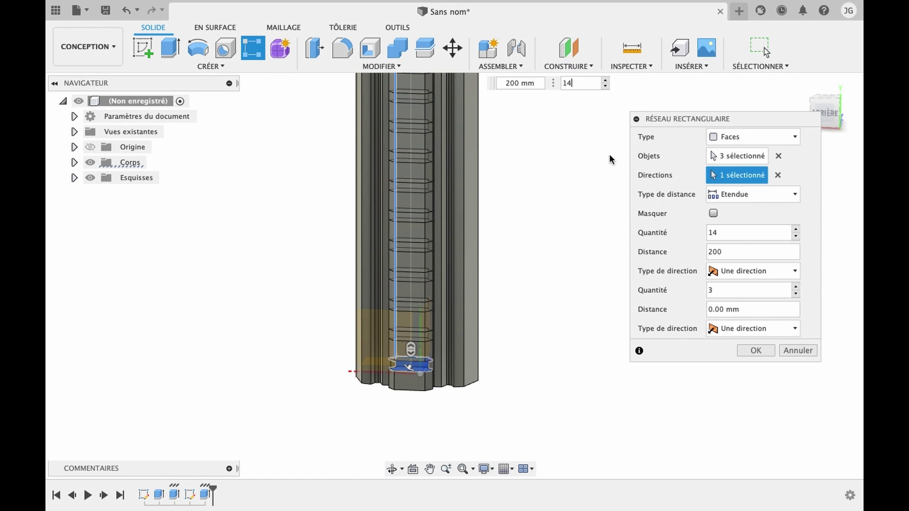
click(768, 349)
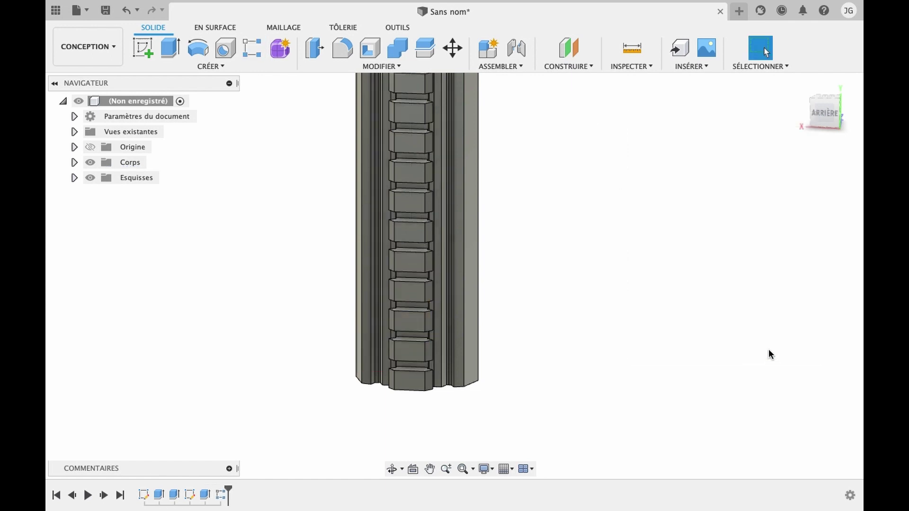
Edit the slot pattern to a distance of 230 mm with a quantity of 17.
drag(431, 351, 439, 274)
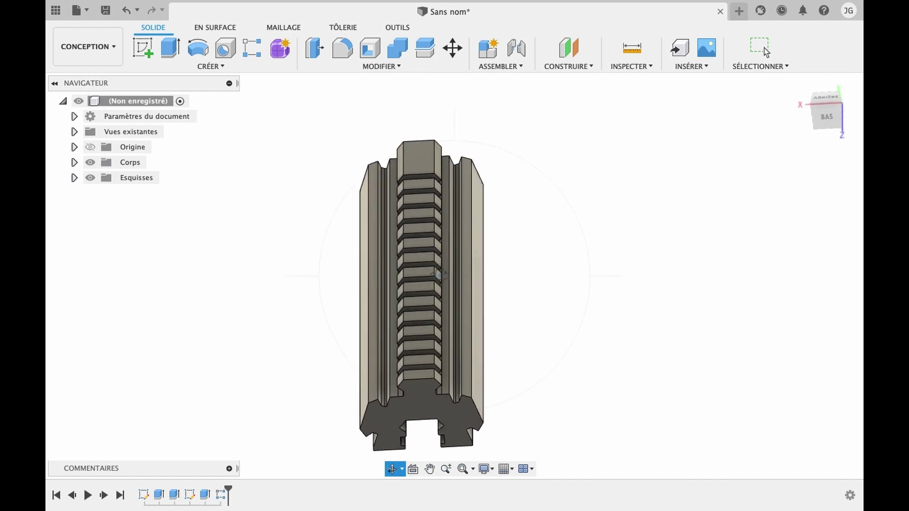
key(Escape)
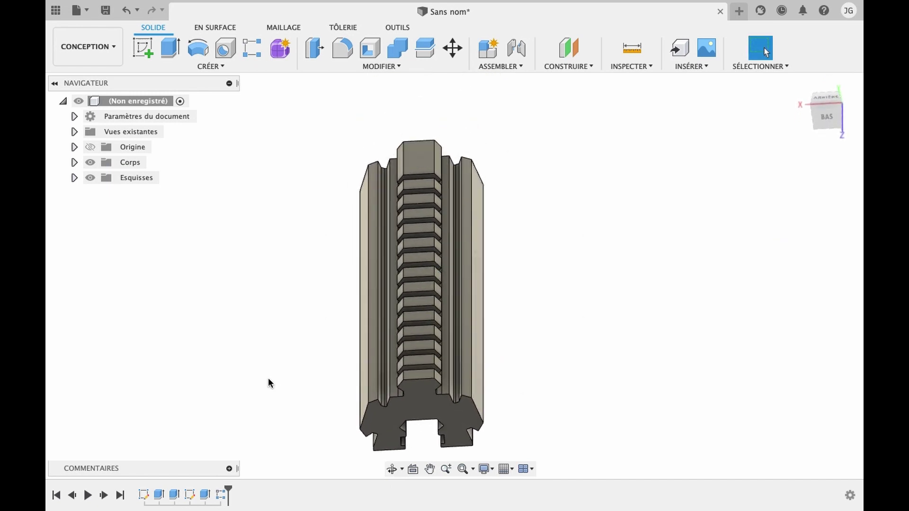
click(223, 494)
right_click(222, 494)
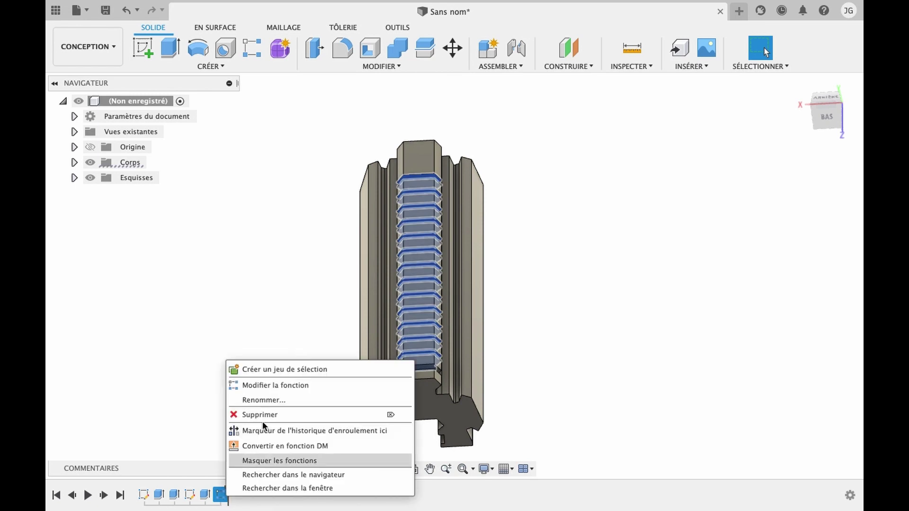
click(295, 386)
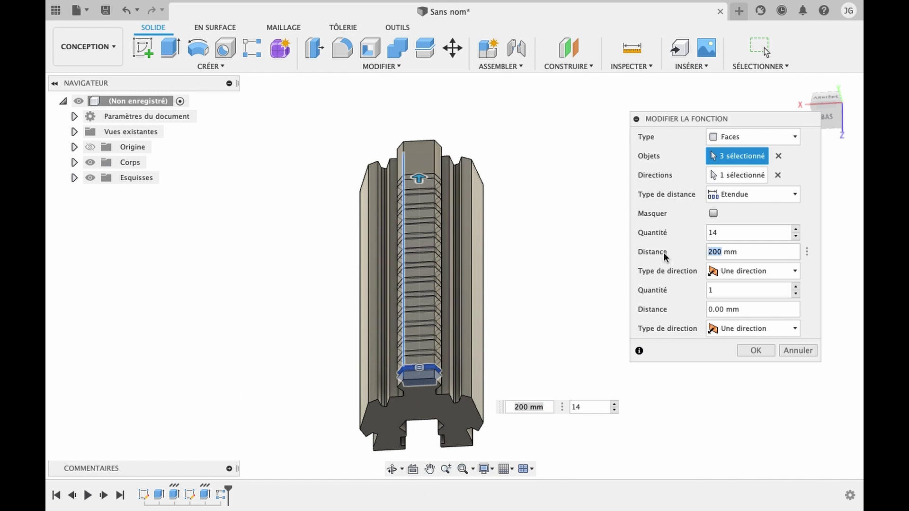
drag(424, 182, 419, 152)
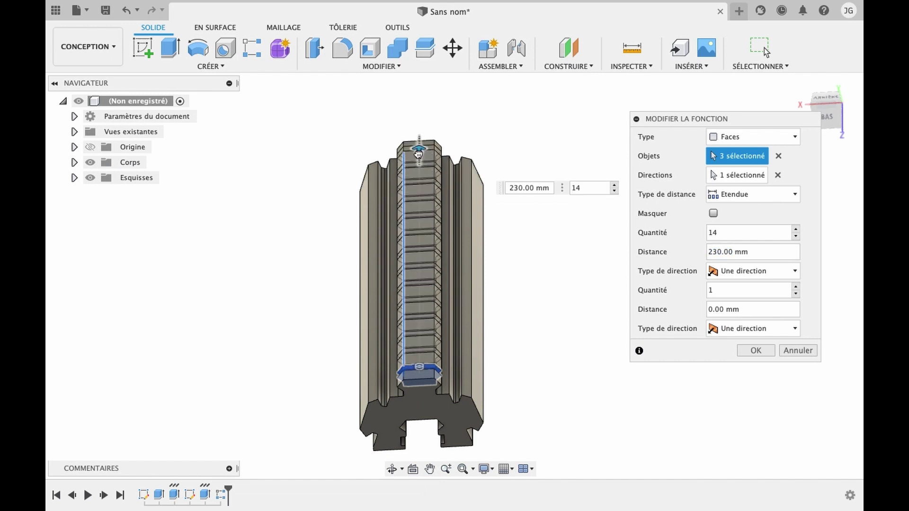
click(614, 186)
click(615, 186)
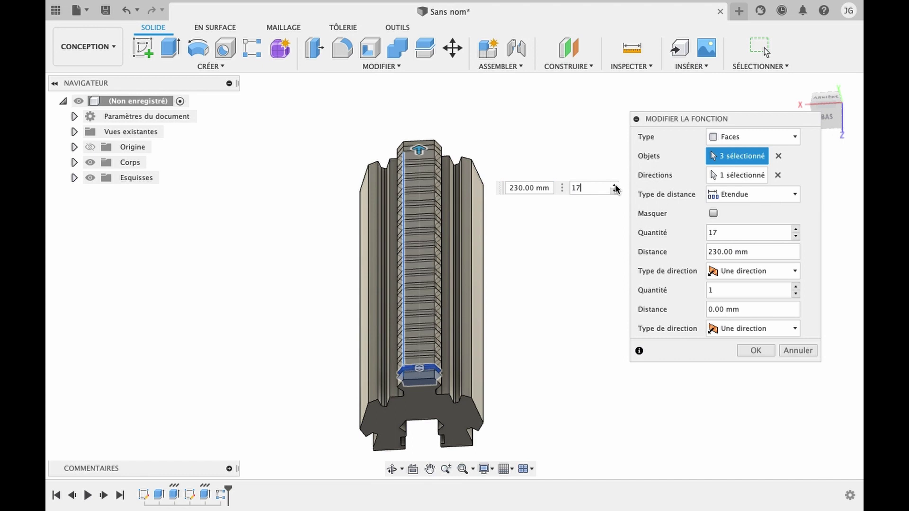
click(754, 353)
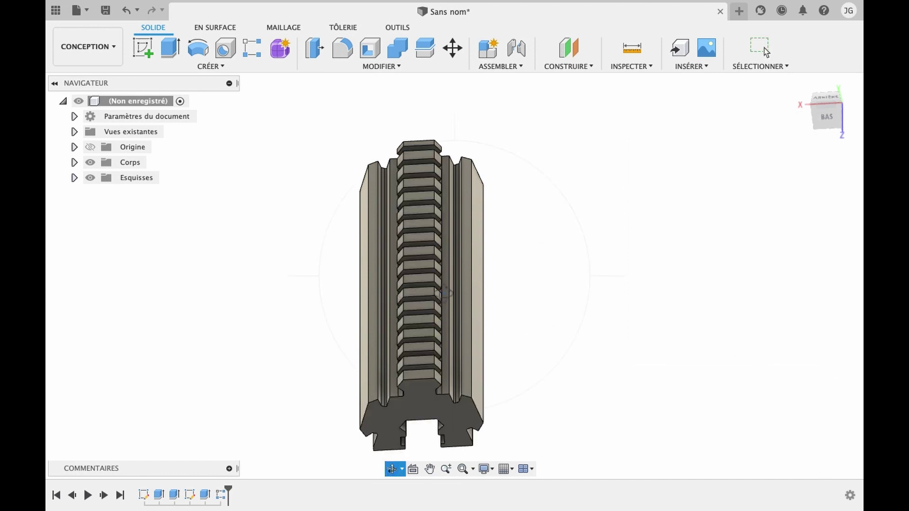
Start a new sketch for slotting another projection of the bar.
drag(445, 292, 396, 294)
key(Escape)
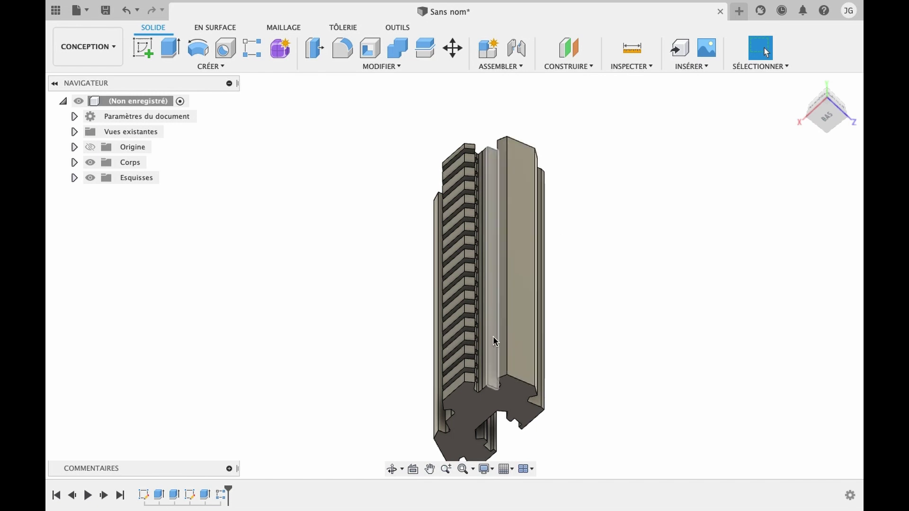
click(144, 47)
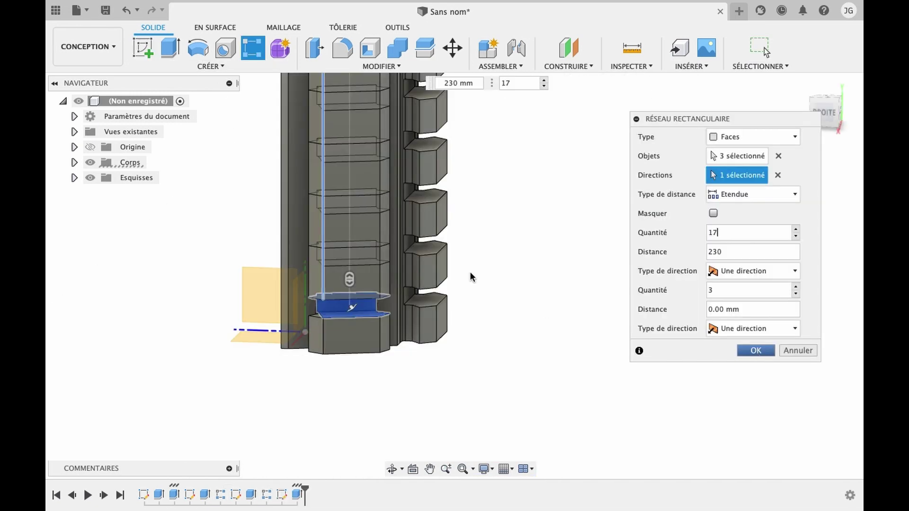
Create the rectangular pattern of the adjacent projection's slot faces with a quantity of 17 over 230 mm.
key(Return)
scroll(470, 272, down, 5)
scroll(470, 277, up, 2)
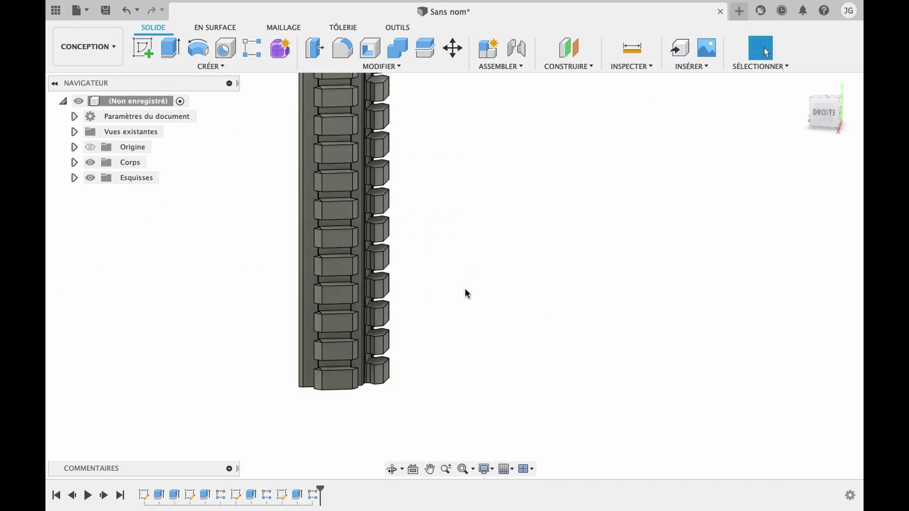
Examine the slotted projections and the end profile of the bar from several angles.
drag(415, 355, 410, 236)
drag(516, 392, 457, 368)
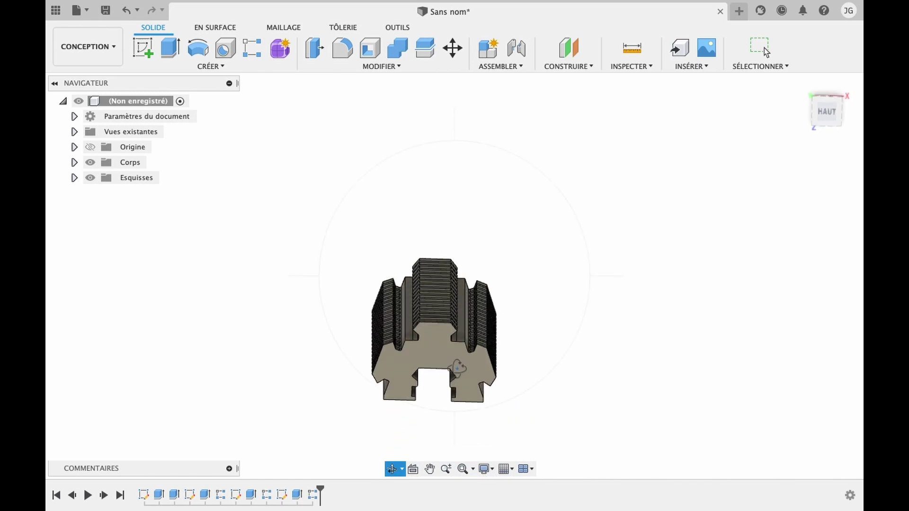
mouse_move(449, 351)
mouse_down()
mouse_move(443, 345)
mouse_move(449, 351)
mouse_up()
key(Escape)
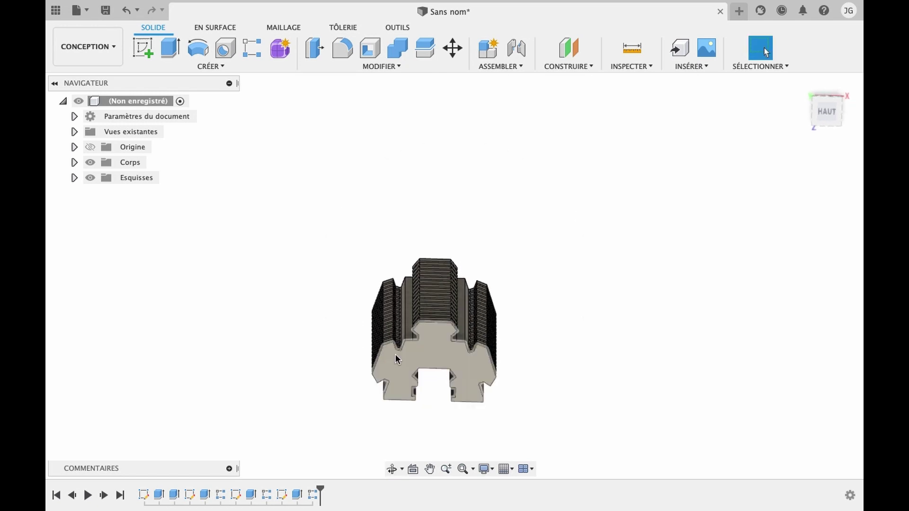
scroll(395, 356, up, 5)
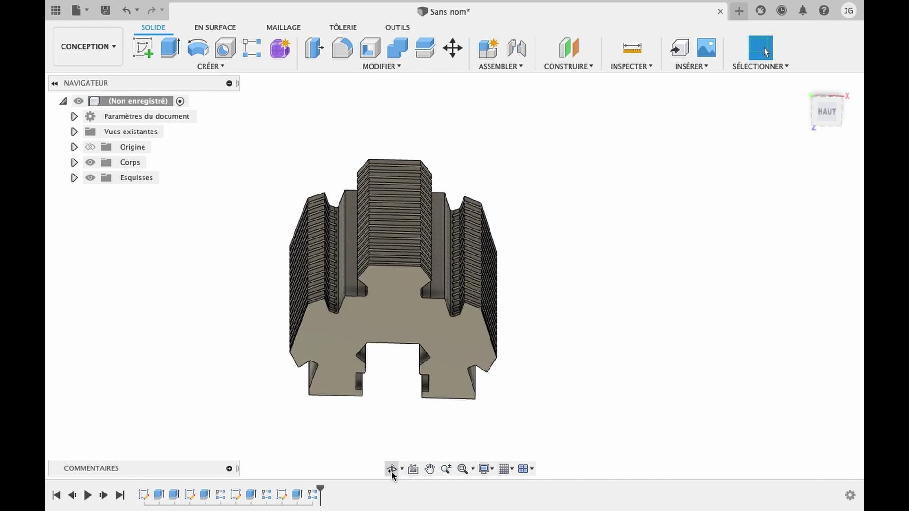
click(392, 469)
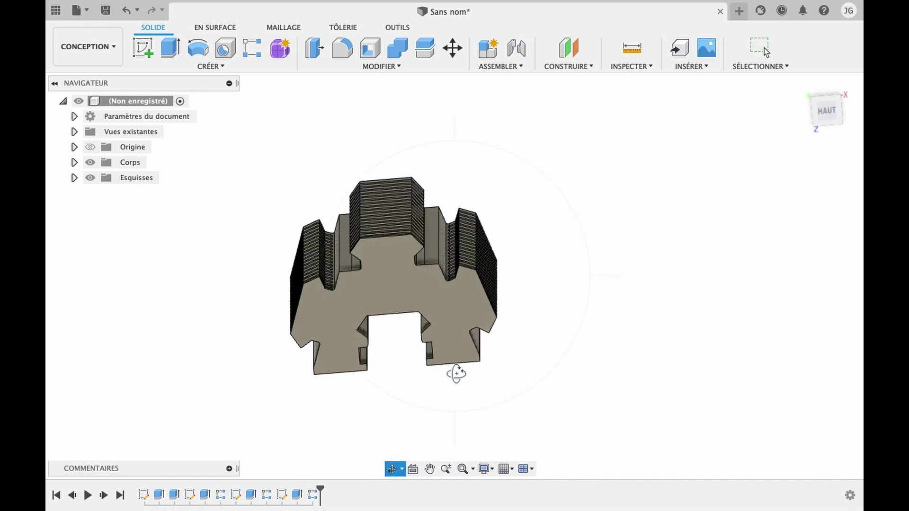